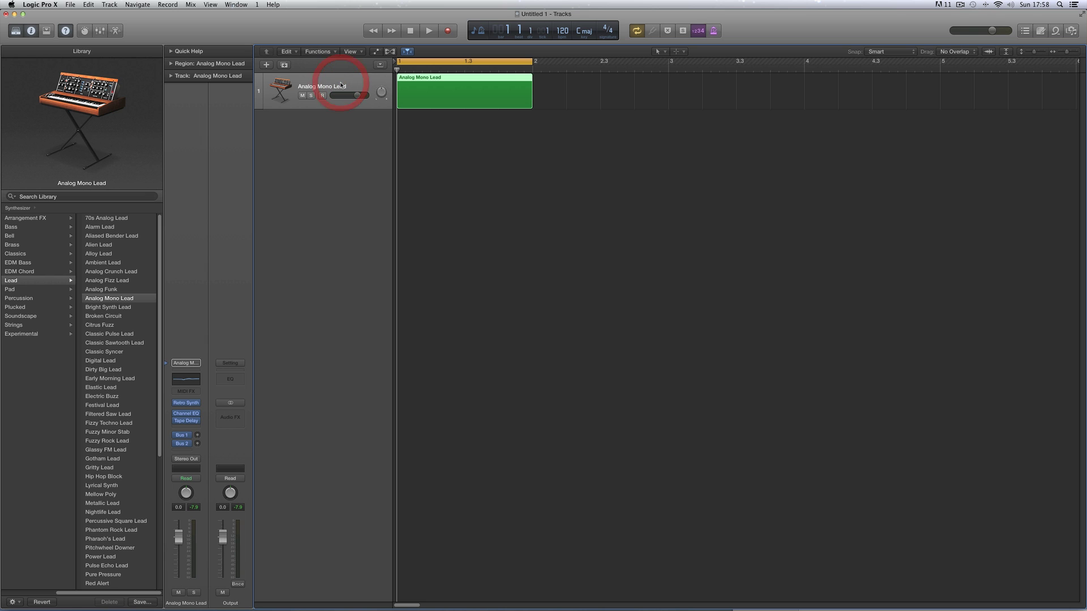
Step: Open the Analog Mono Lead region in the Piano Roll, then adjust the editor's height and its vertical zoom
left_click(470, 85)
left_click(116, 31)
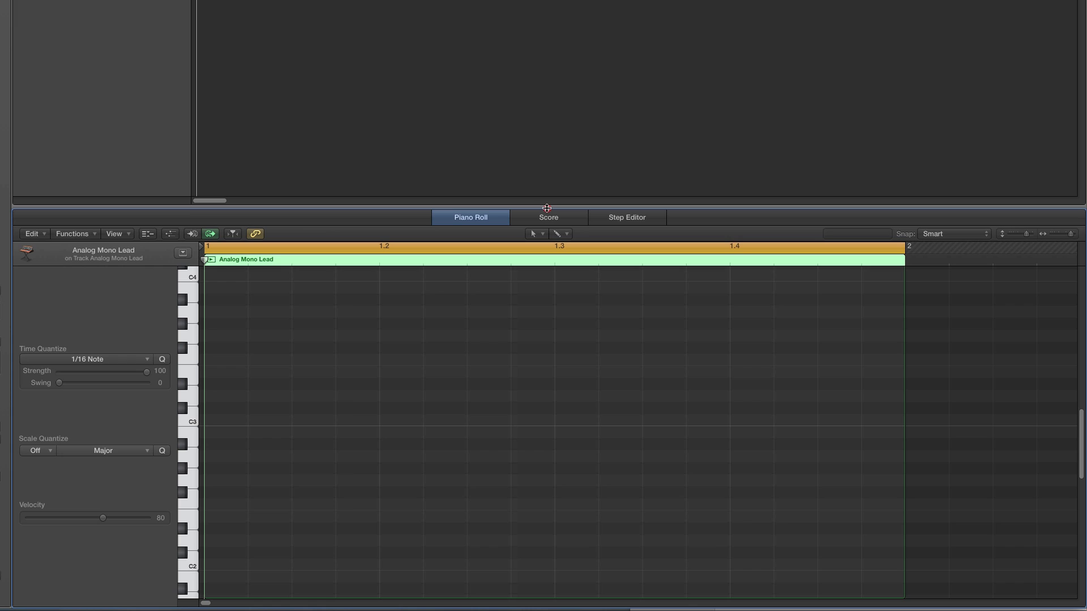
left_click_drag(547, 208, 549, 187)
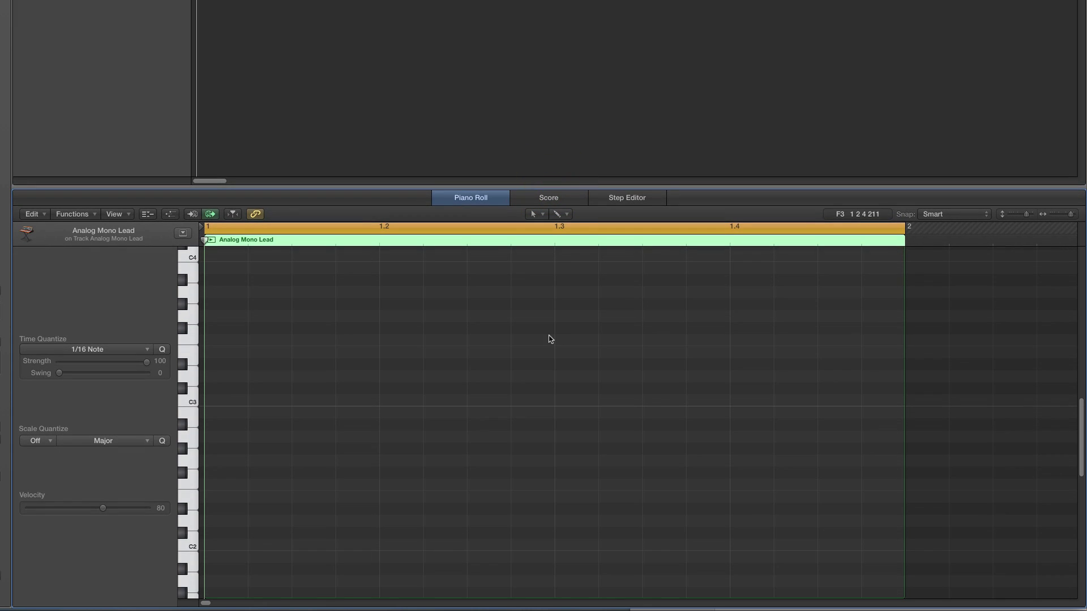
left_click_drag(576, 188, 574, 201)
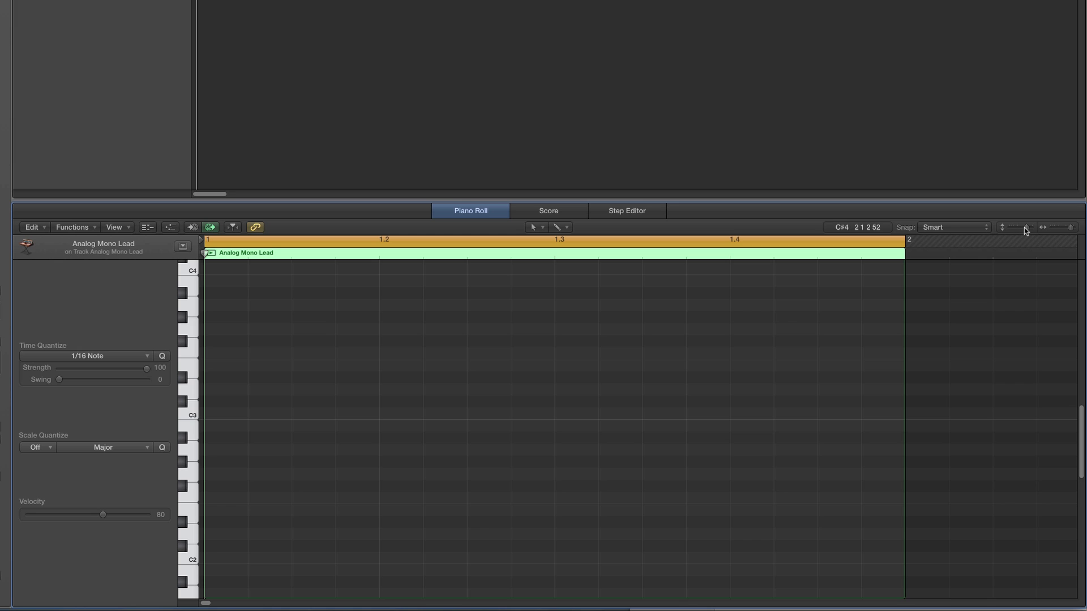
left_click_drag(1024, 227, 1017, 228)
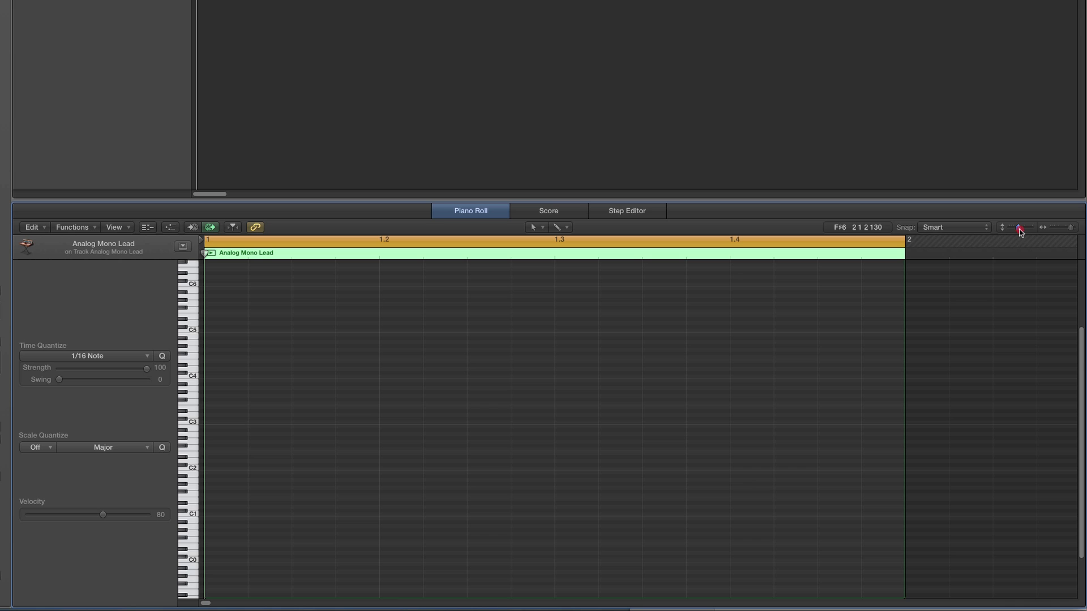
left_click_drag(1020, 230, 1029, 231)
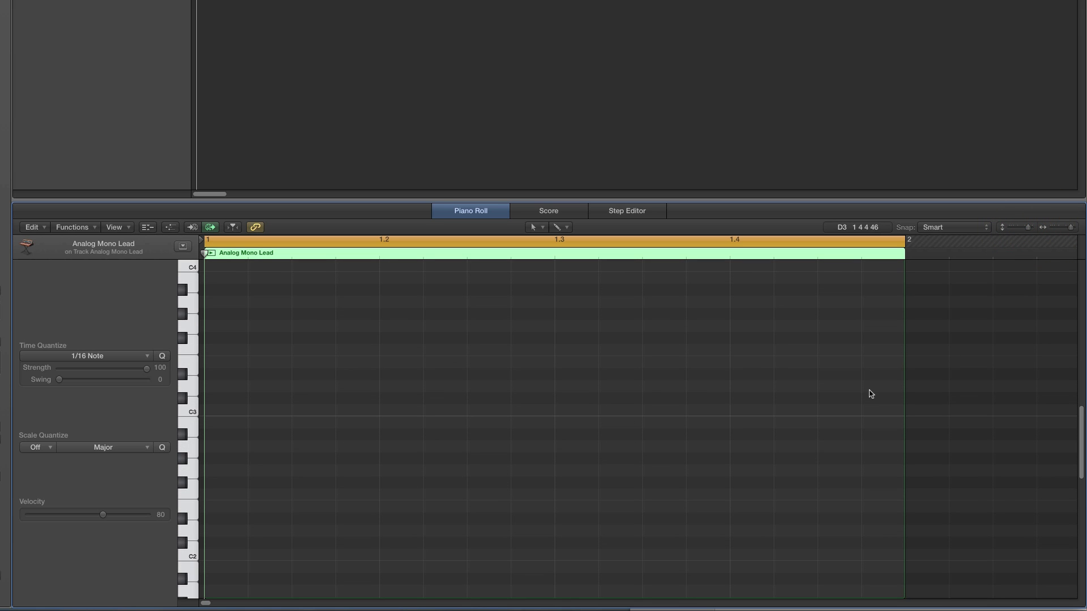
Step: Draw low notes with the Pencil Tool: C1 at 1 1 1, G#0 at 1 2 3 and D1 at 1 3 4
left_click(542, 227)
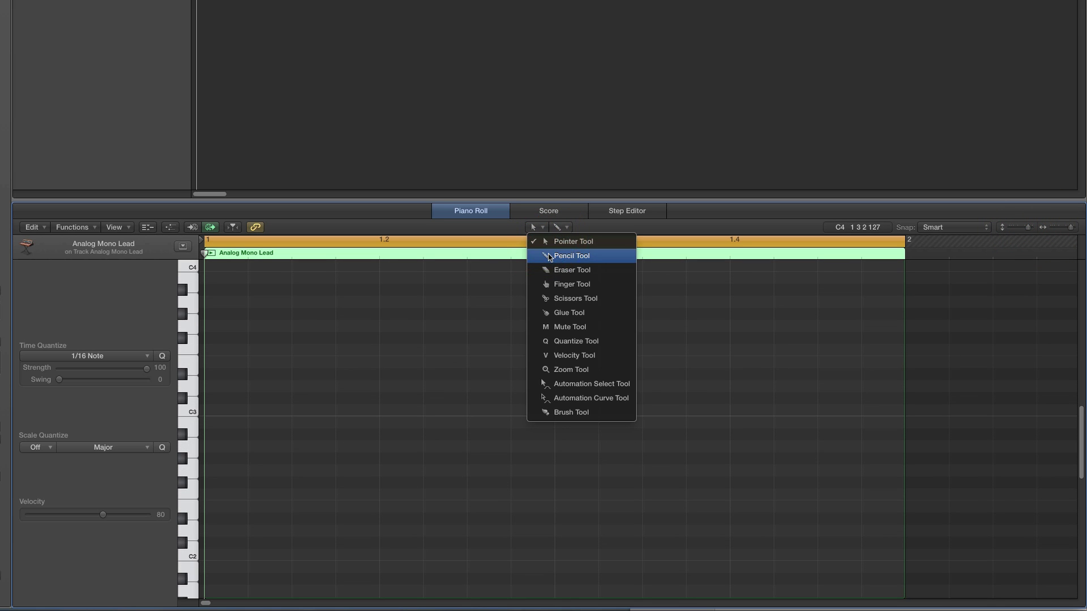
left_click(573, 260)
scroll(443, 440, "down", 4)
scroll(443, 440, "down", 3)
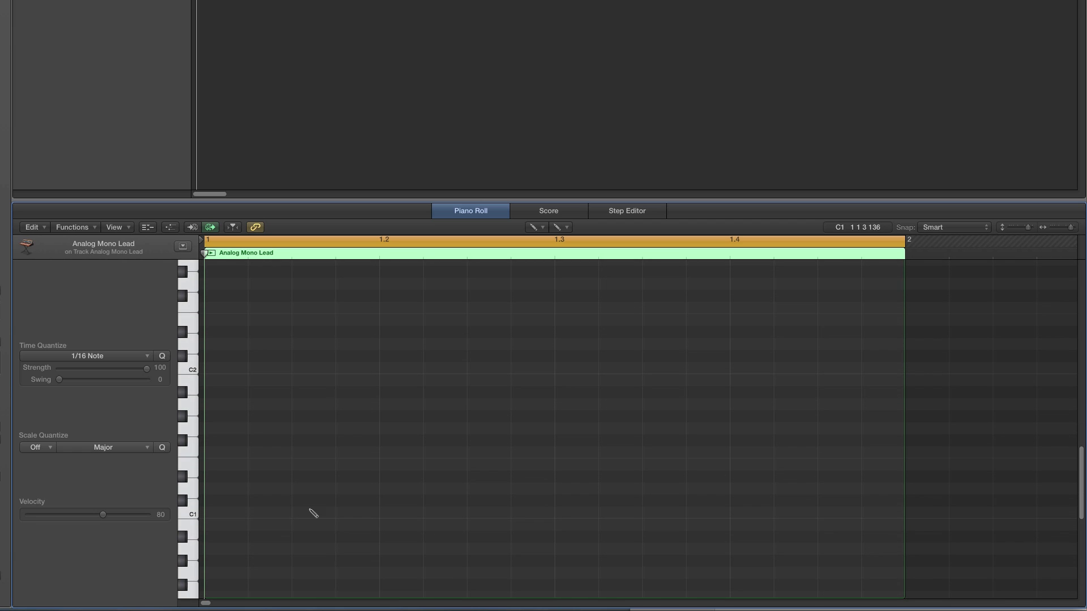
left_click(235, 514)
left_click(468, 560)
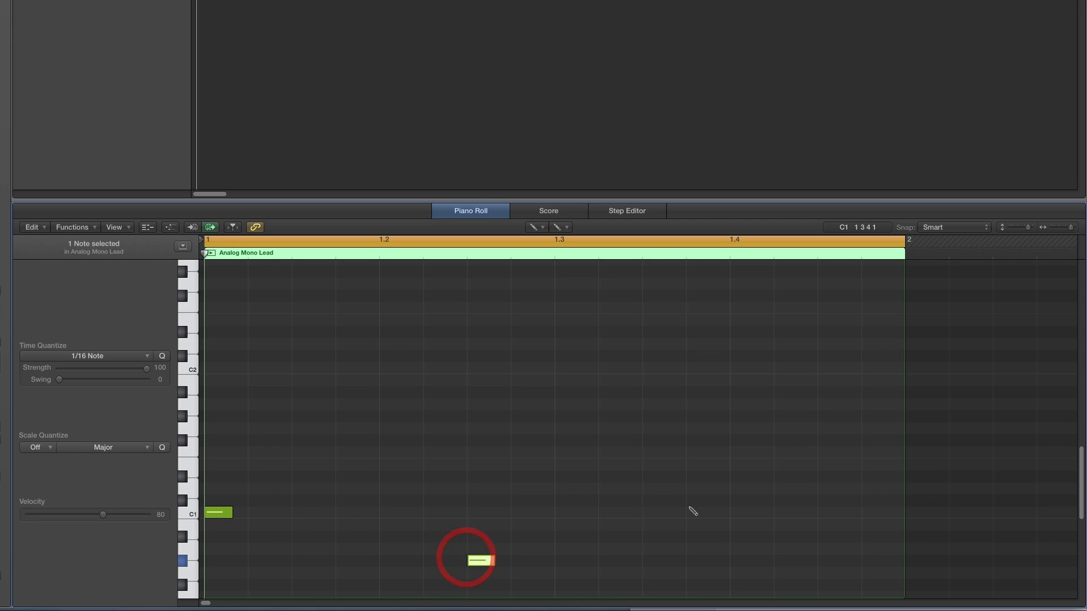
left_click(690, 487)
Step: Add mid-range notes to the region: C#3 at 1 1 3, A#2 at 1 2 4 and C3 at 1 4 1
scroll(413, 408, "up", 4)
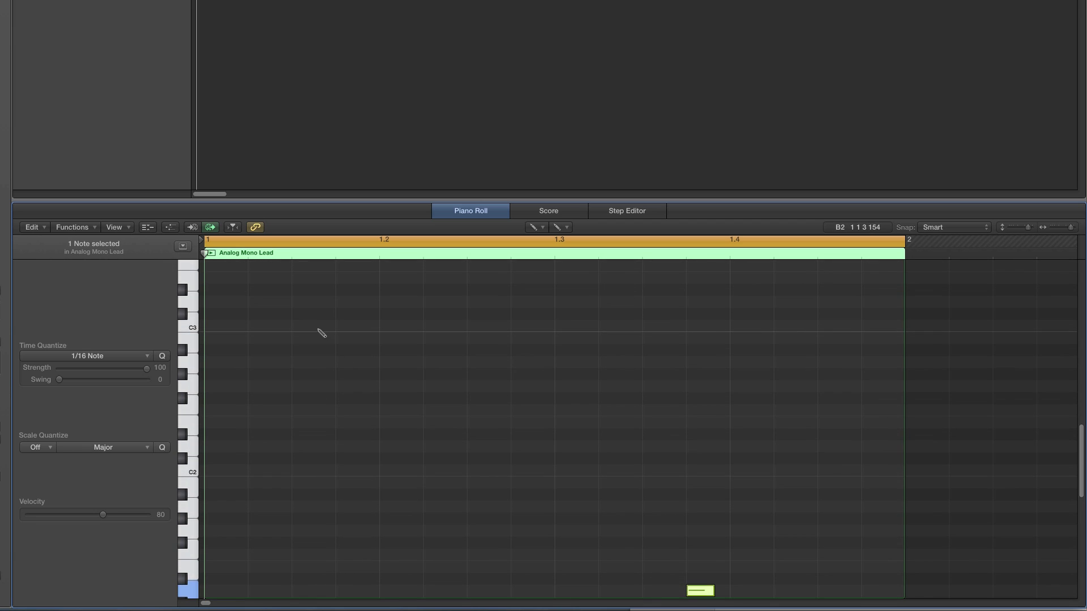
left_click(306, 313)
left_click(518, 351)
left_click(735, 327)
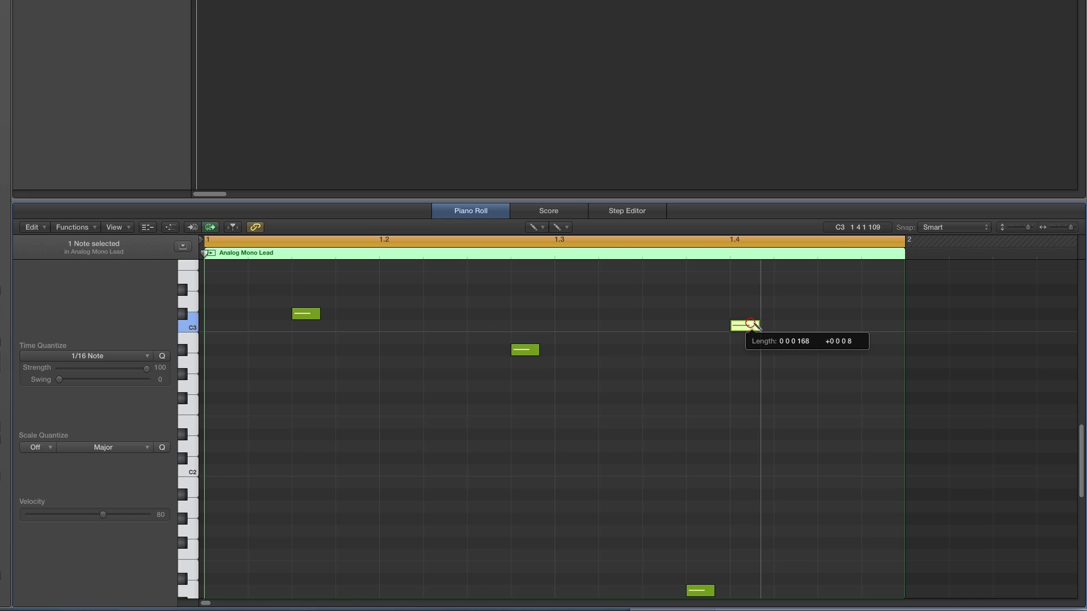
Step: Add high notes to the region: G#4 at 1 1 3 and 1 4 1, F4 at 1 2 4, and F#4 at 1 4 4
scroll(645, 361, "up", 3)
scroll(644, 363, "up", 5)
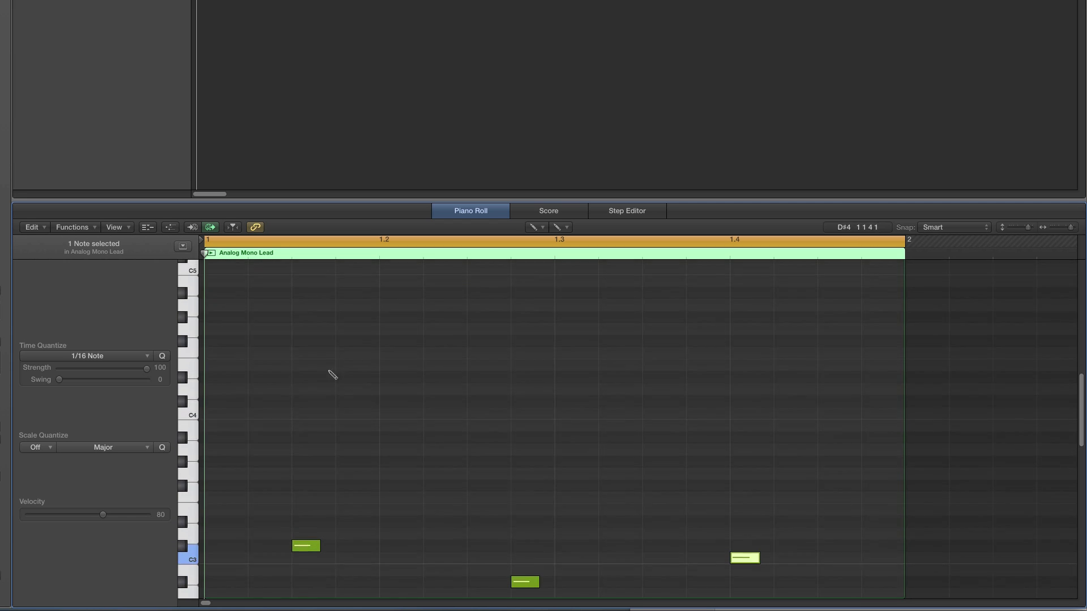
left_click(329, 320)
left_click(519, 356)
left_click(739, 319)
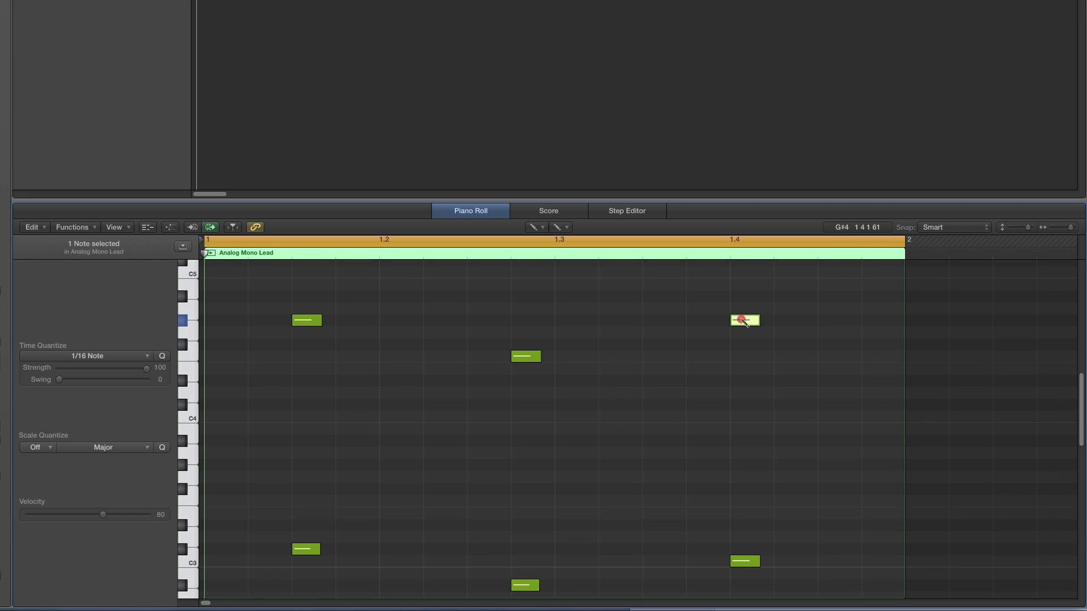
left_click(864, 345)
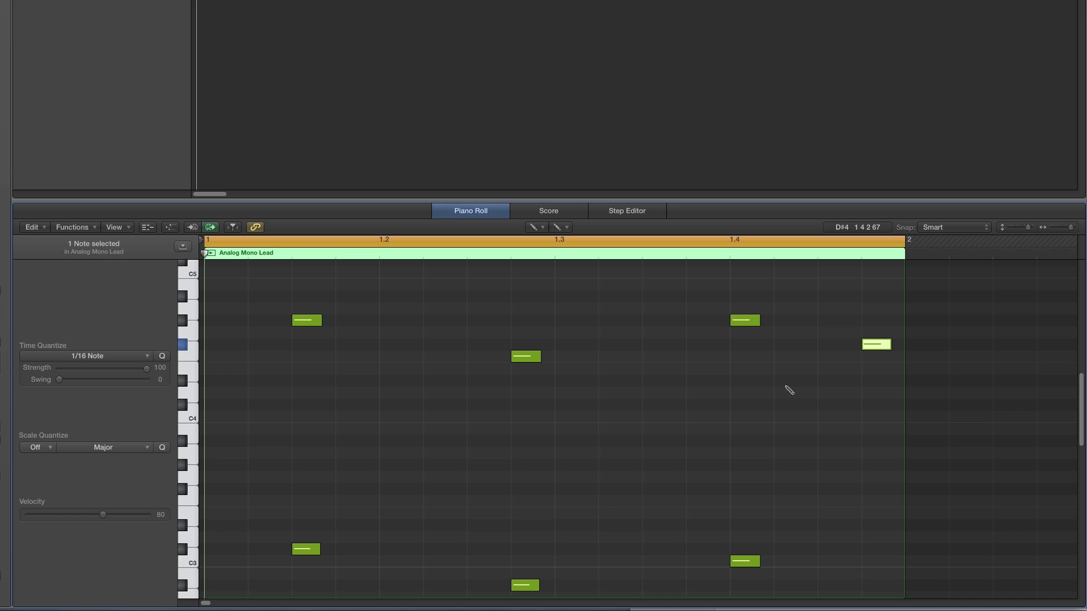
Step: Switch to the Pointer Tool and look through the drawn notes from the lowest to the highest octave
scroll(789, 390, "down", 5)
left_click(536, 228)
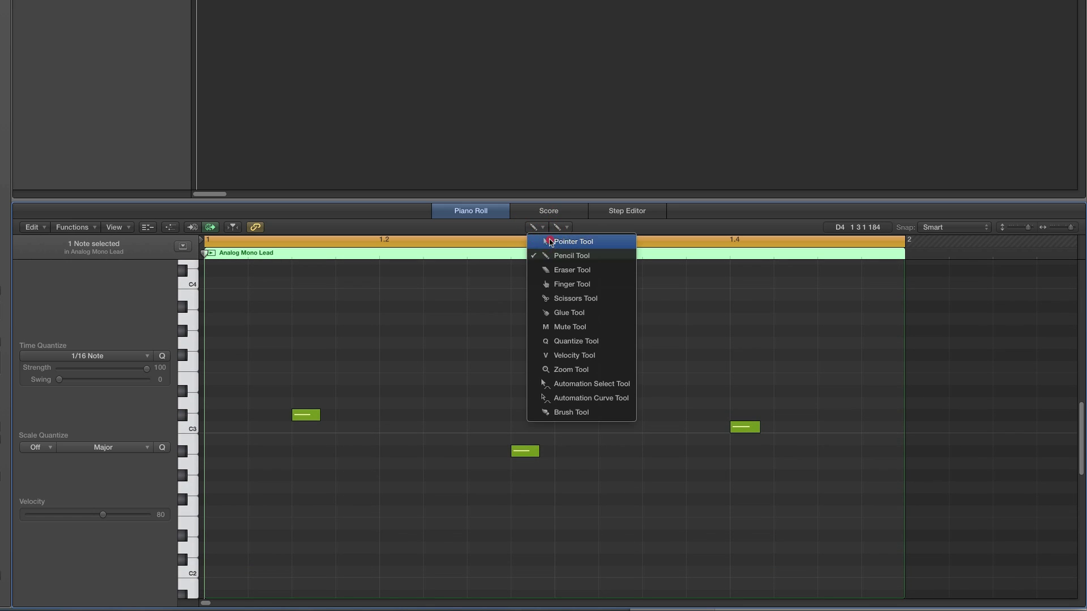
left_click(550, 242)
scroll(687, 377, "down", 7)
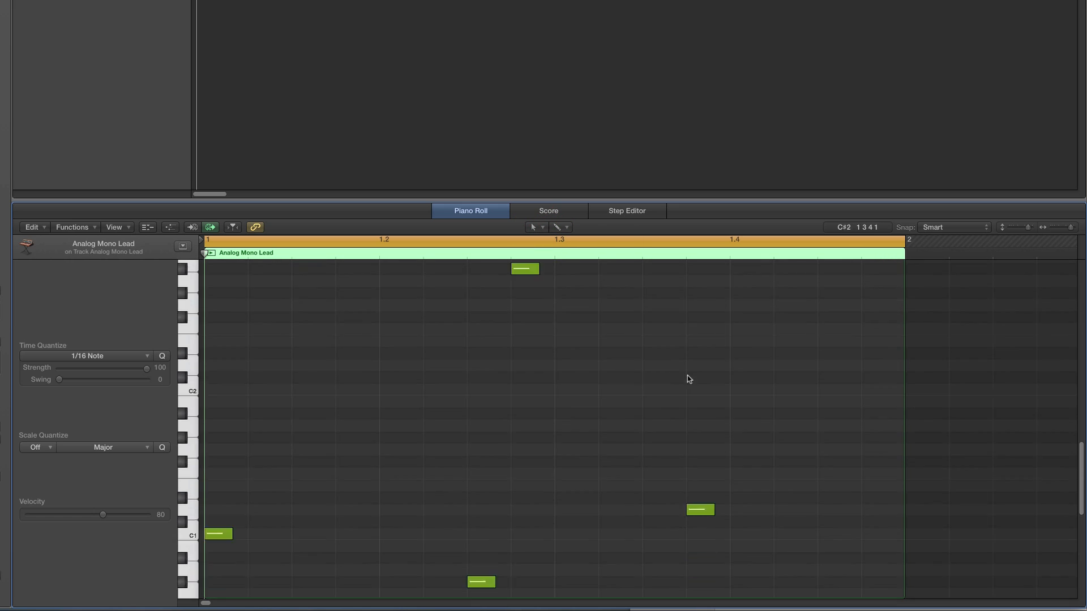
scroll(688, 378, "up", 9)
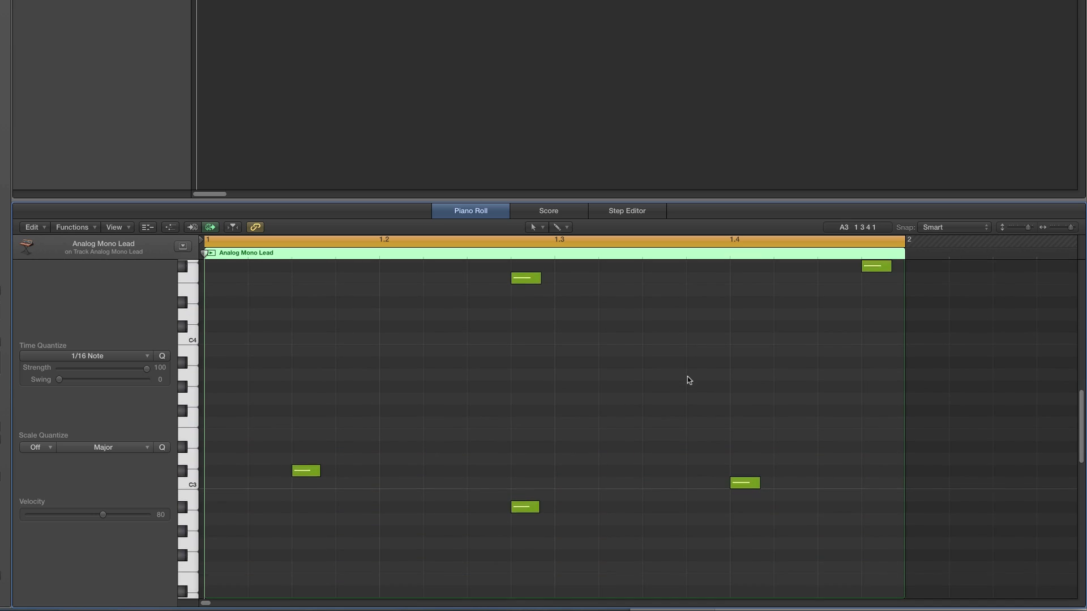
scroll(688, 379, "down", 14)
scroll(688, 380, "up", 15)
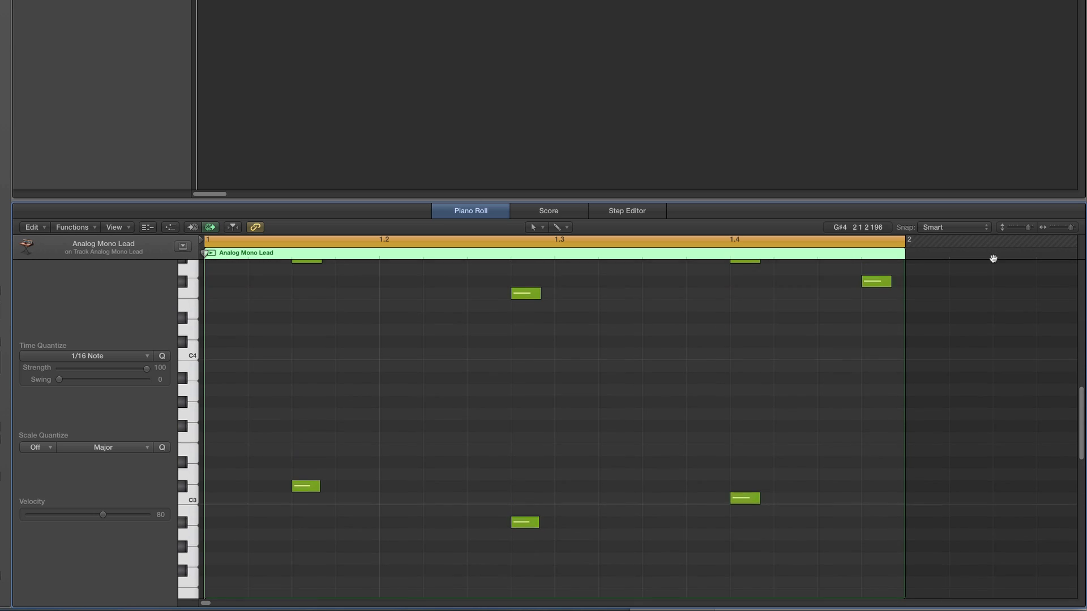
Step: Compare the zoomed-out and zoomed-in note views with Collapse Mode, then restore the full keyboard display
left_click(1021, 231)
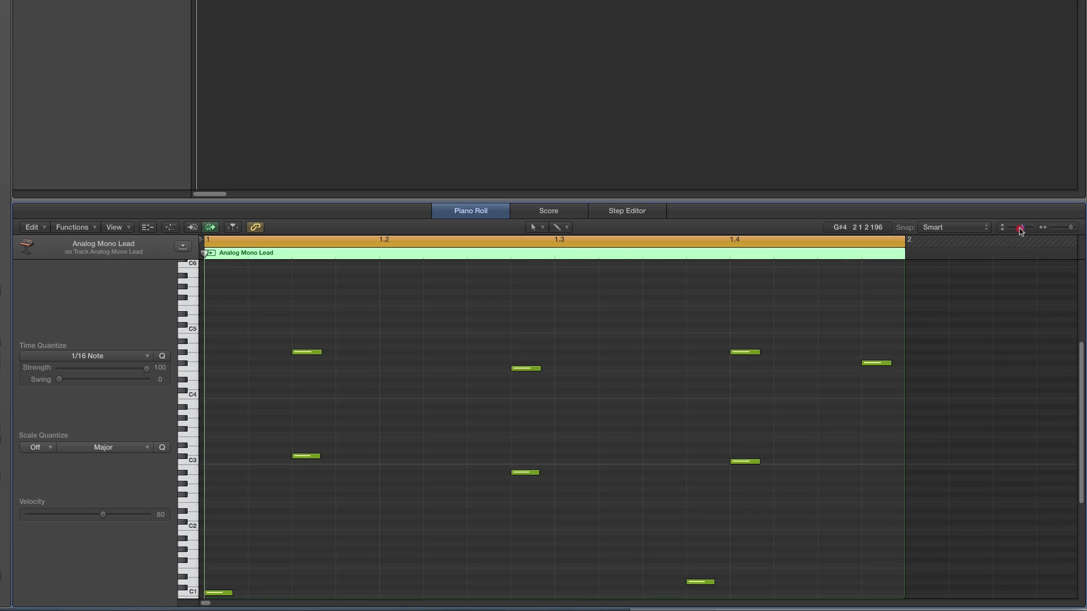
left_click_drag(1082, 356, 1082, 393)
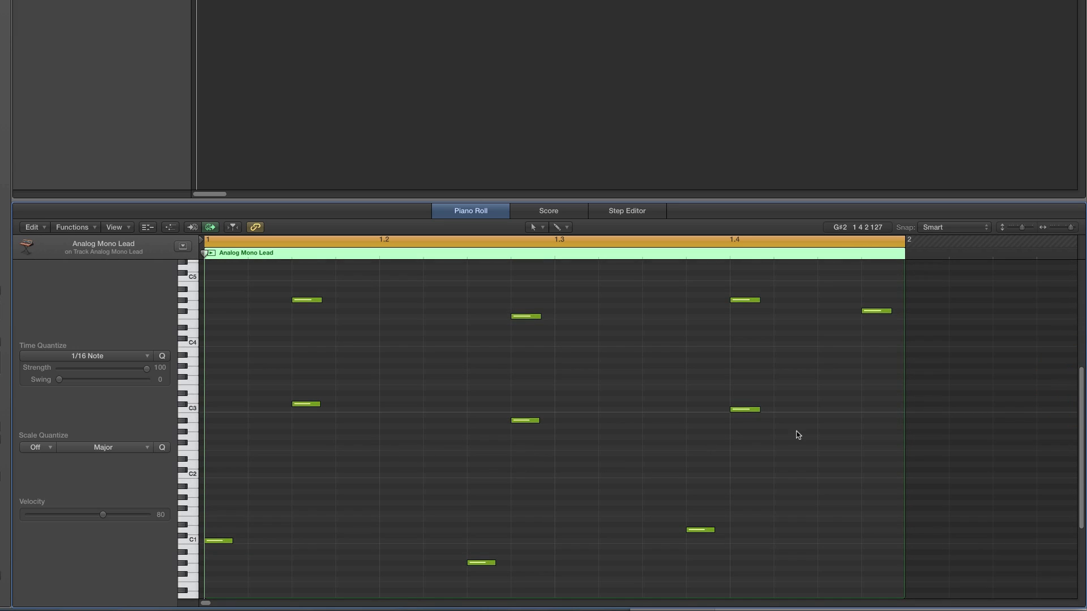
left_click_drag(1022, 231, 1030, 231)
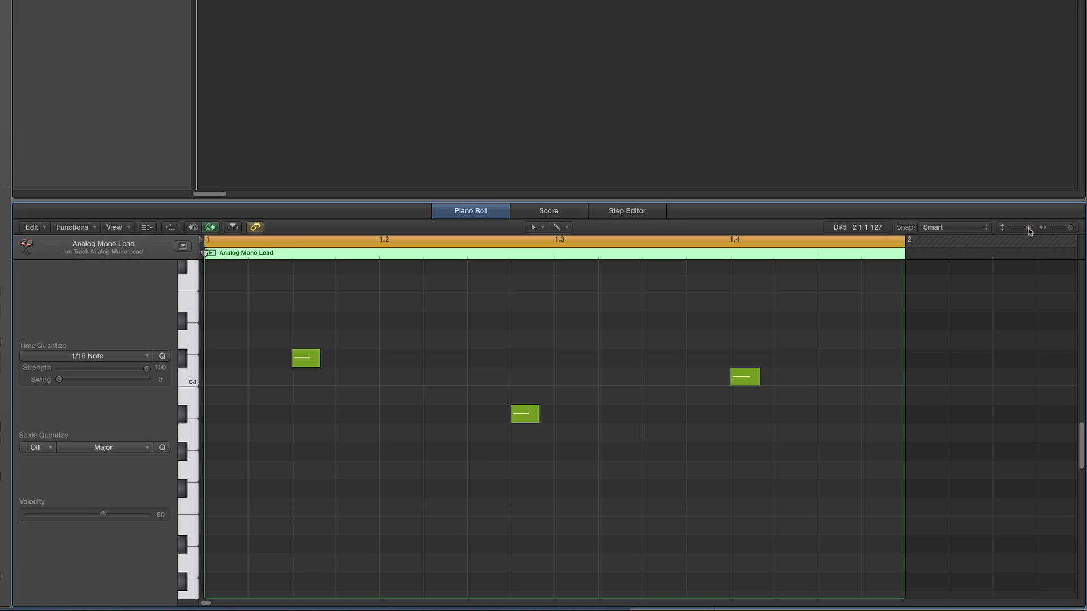
left_click(148, 228)
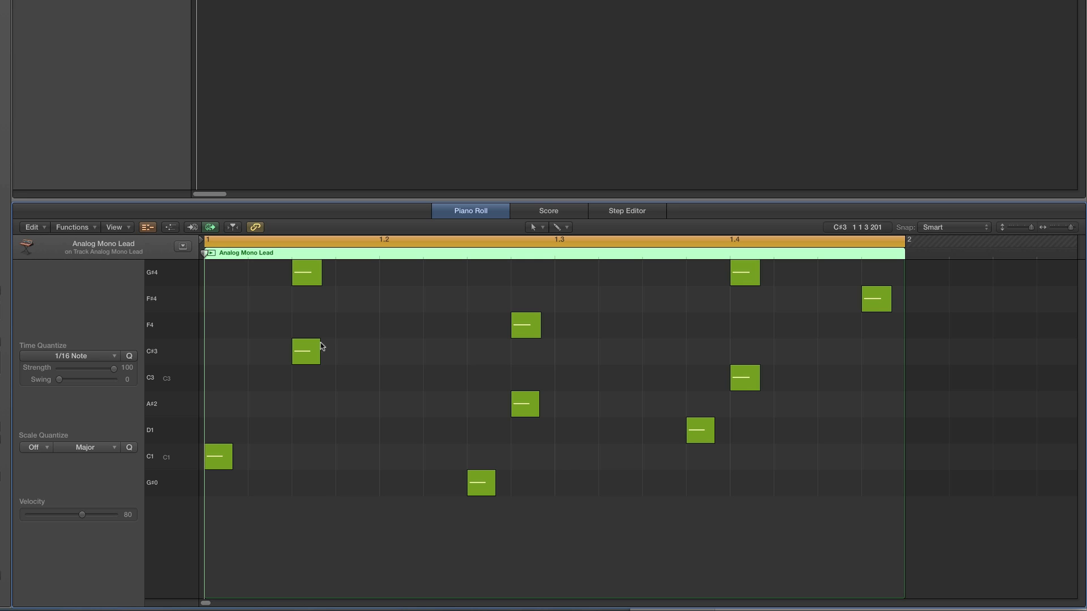
left_click(146, 227)
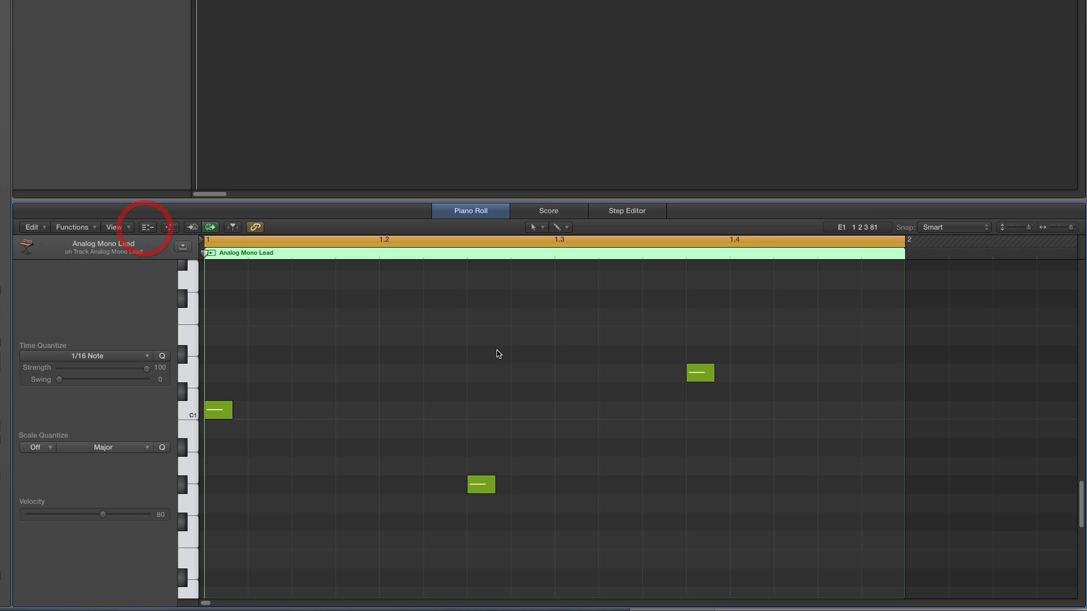
Step: Draw three more notes with the Pencil Tool: E2 at 1 1 4, C#2 at 1 3 2 and D#2 at 1 4 2
left_click(534, 228)
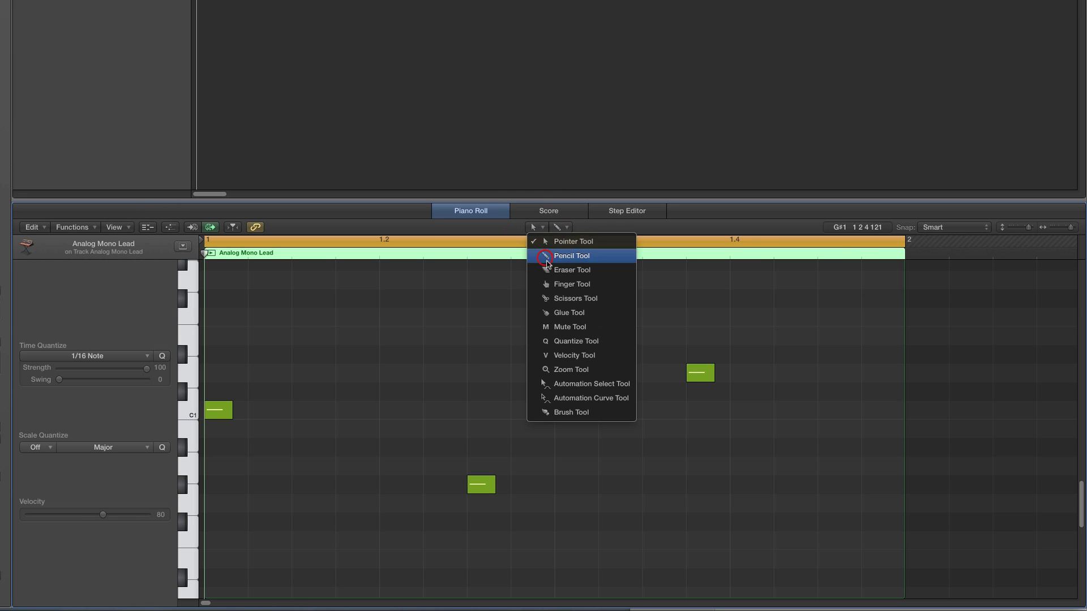
left_click(546, 258)
scroll(553, 397, "down", 5)
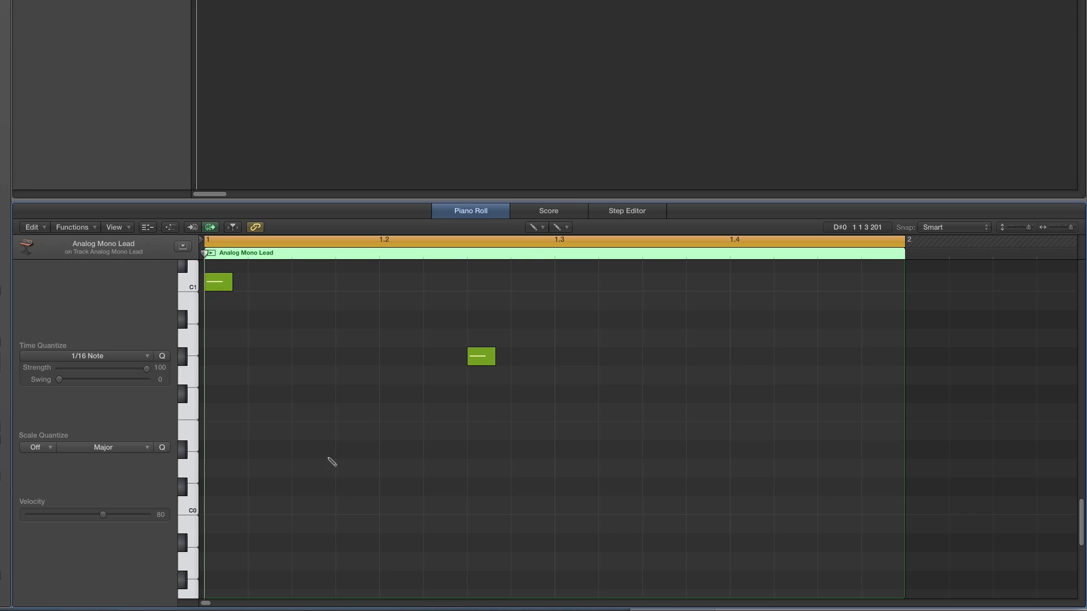
scroll(375, 440, "up", 15)
left_click(353, 399)
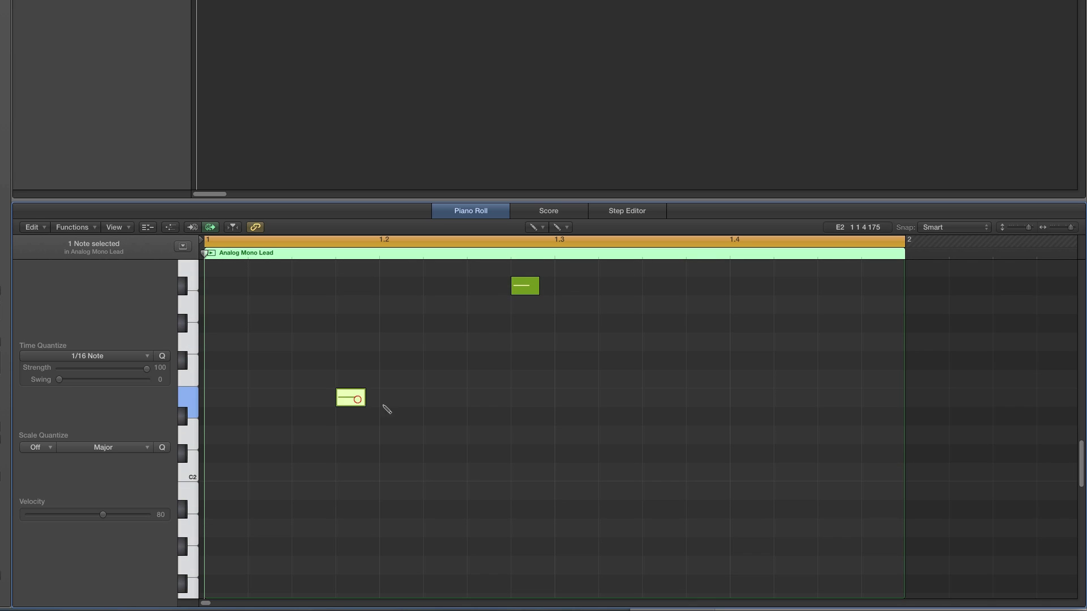
left_click(623, 455)
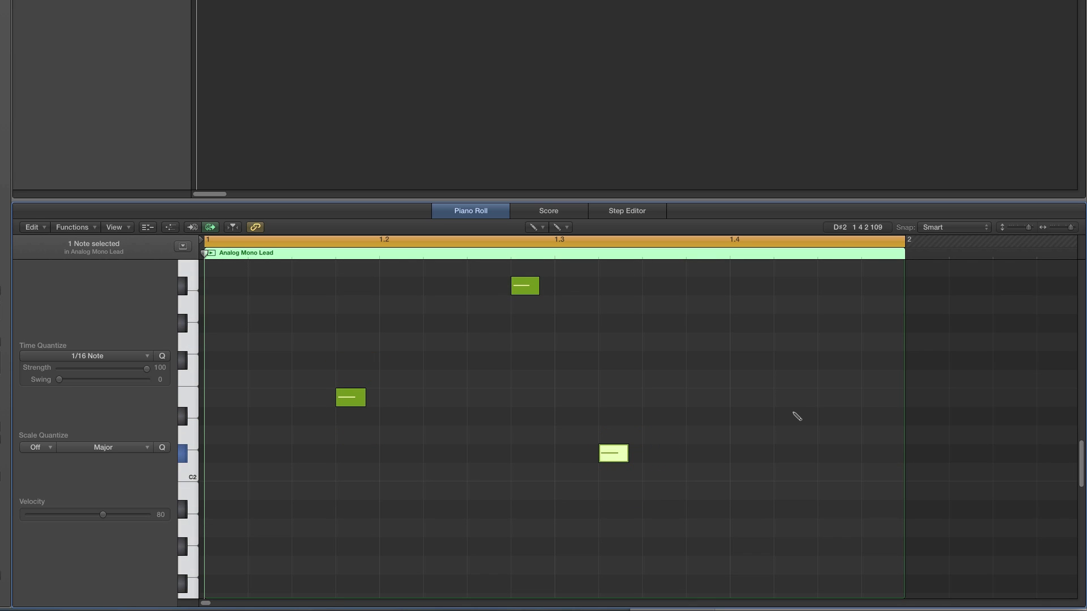
left_click(796, 416)
Step: Show only the used pitches with Collapse Mode, switch back to the Pointer Tool and deselect the note
left_click(152, 228)
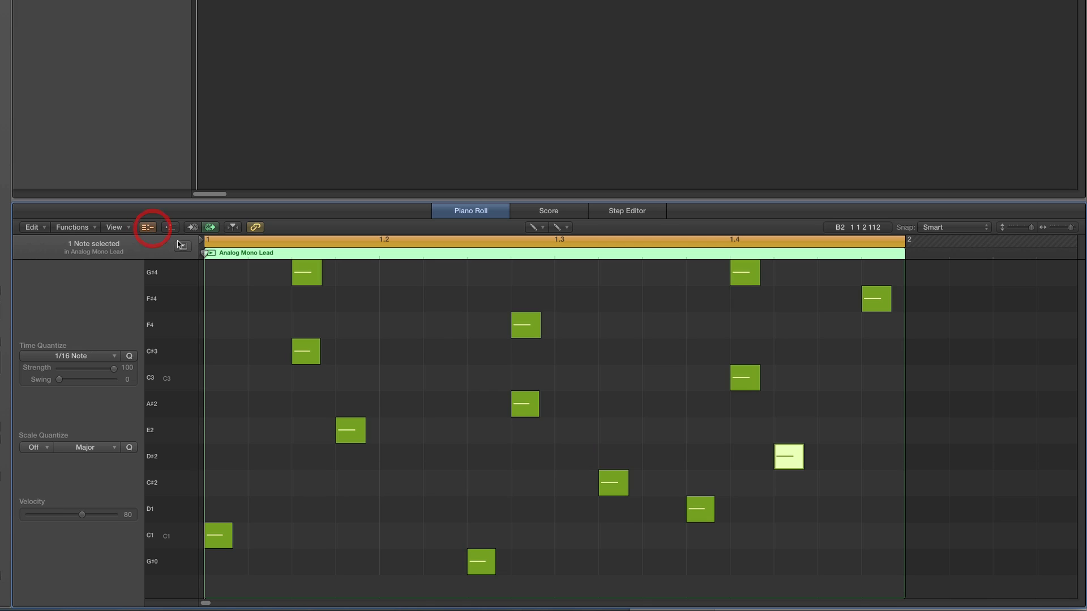
left_click(545, 231)
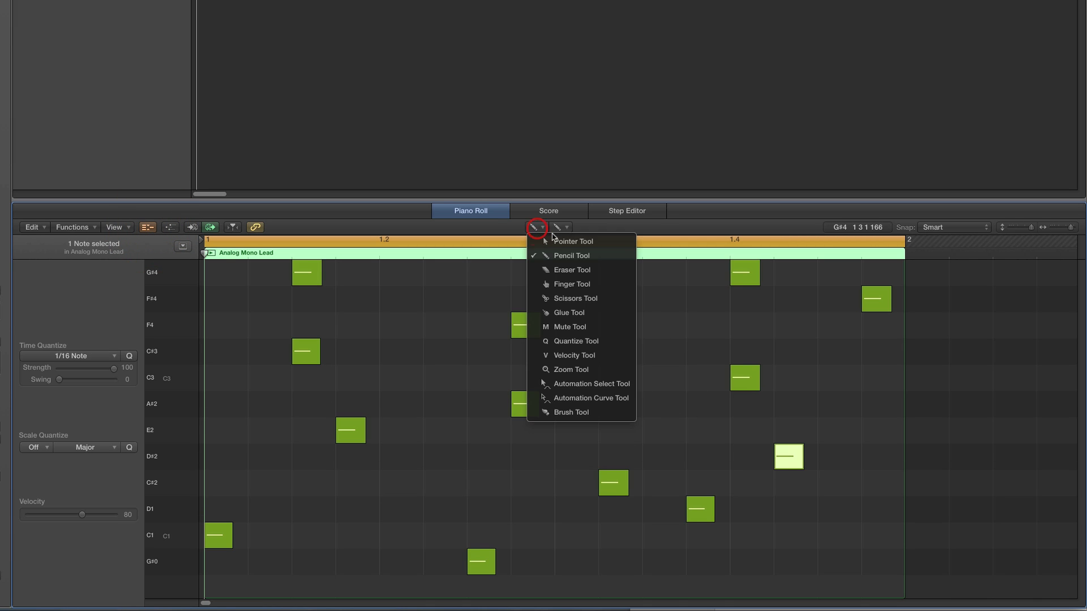
left_click(546, 240)
left_click(643, 326)
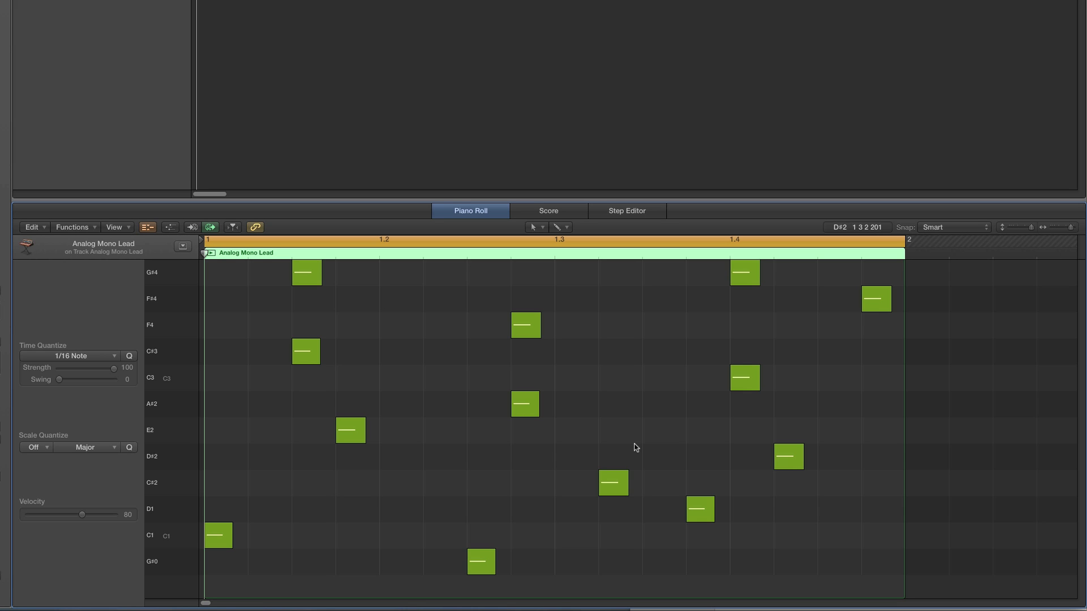
Step: Delete all notes in the region and return the Piano Roll to the full keyboard at a smaller vertical zoom
key("super+a")
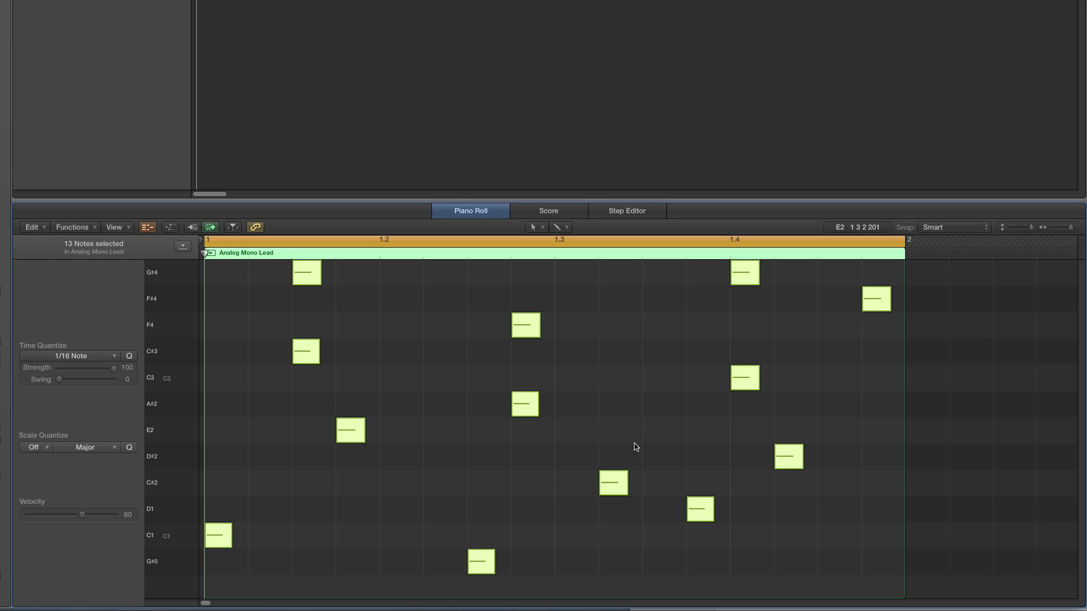
key("Delete")
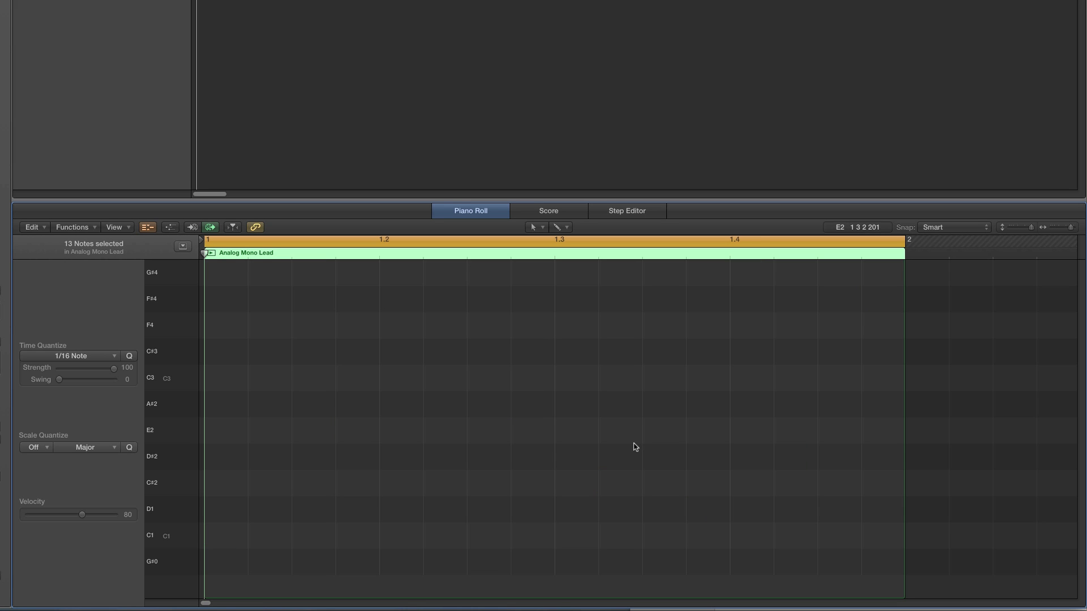
left_click(147, 227)
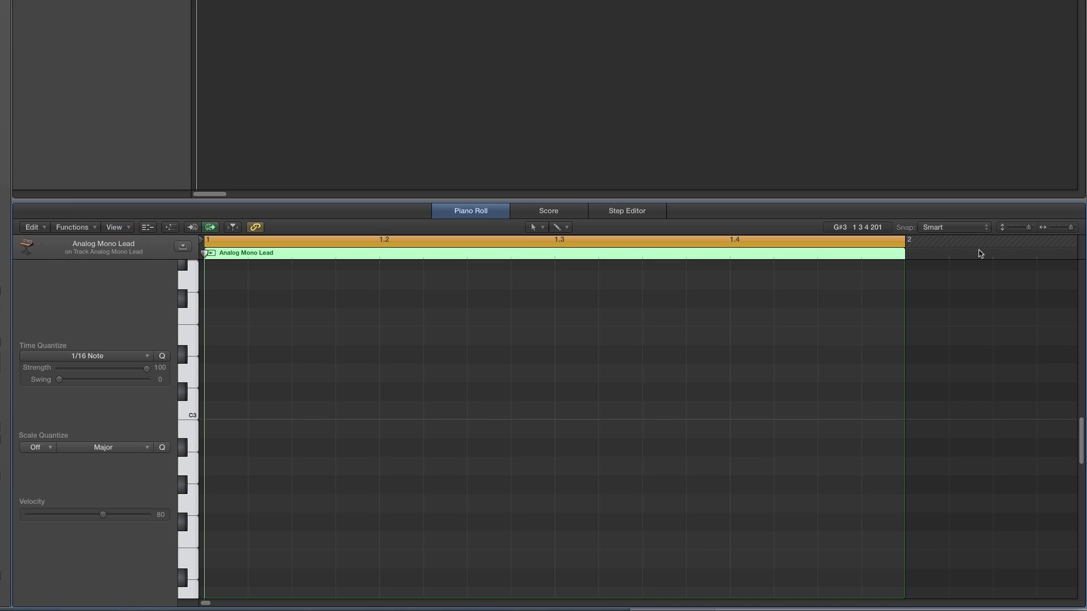
left_click(1022, 232)
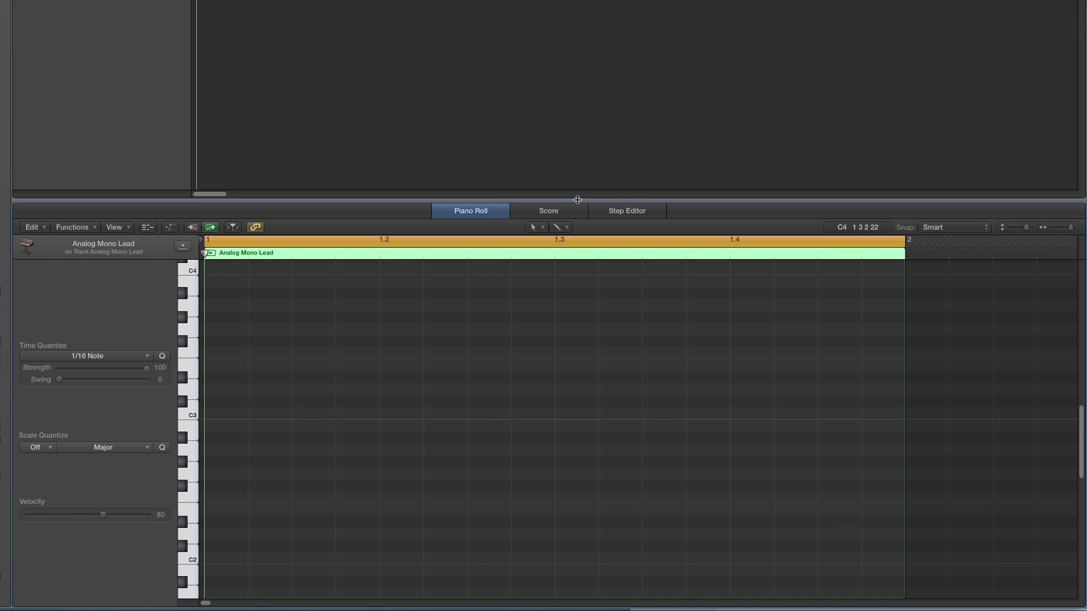
Step: Enlarge the Piano Roll editor area and choose the Brush Tool for editing notes
left_click_drag(577, 200, 577, 125)
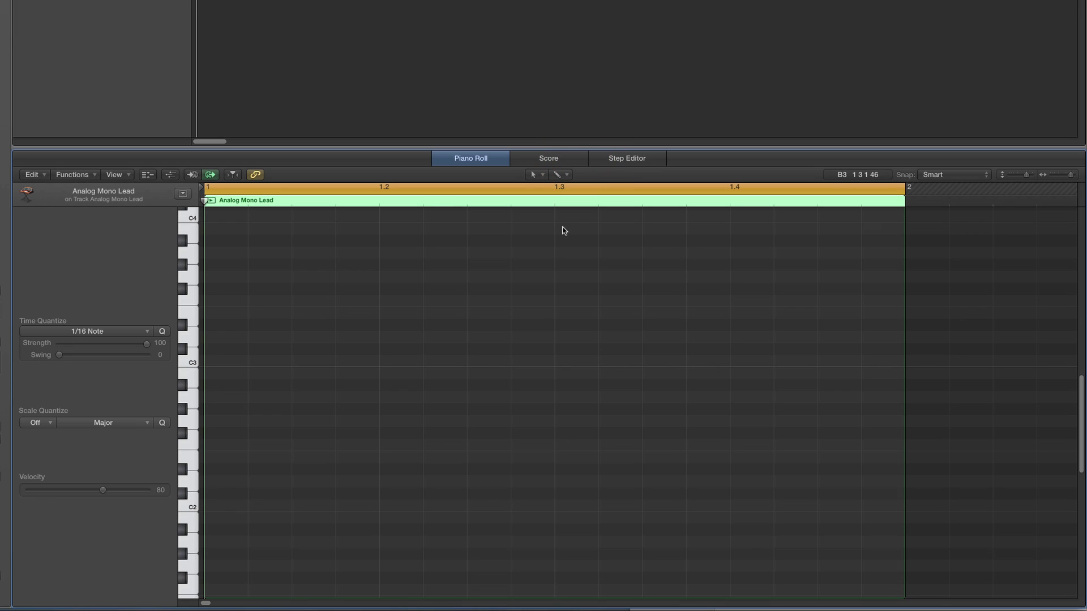
left_click(537, 178)
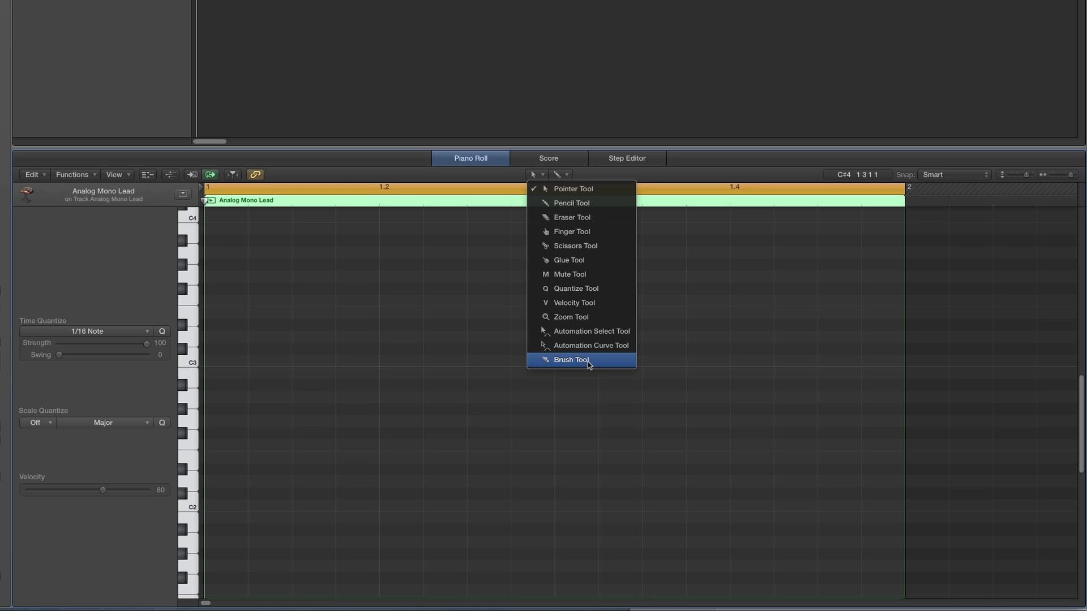
left_click(587, 362)
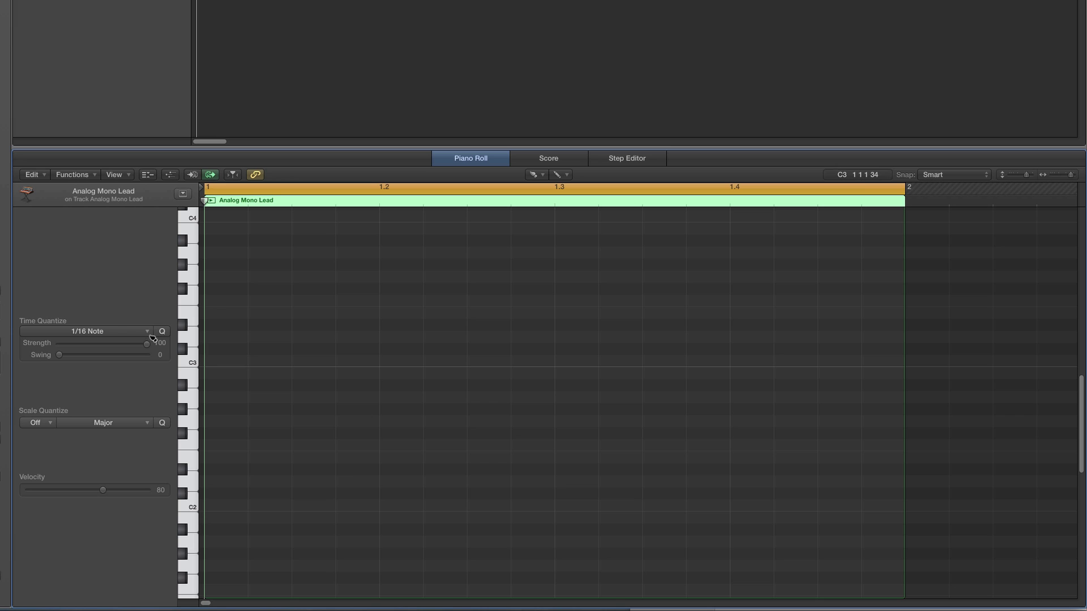
Step: Examine the available Time Quantize note values, keeping 1/16 Note, and confirm the Brush Tool as the active tool
left_click(117, 333)
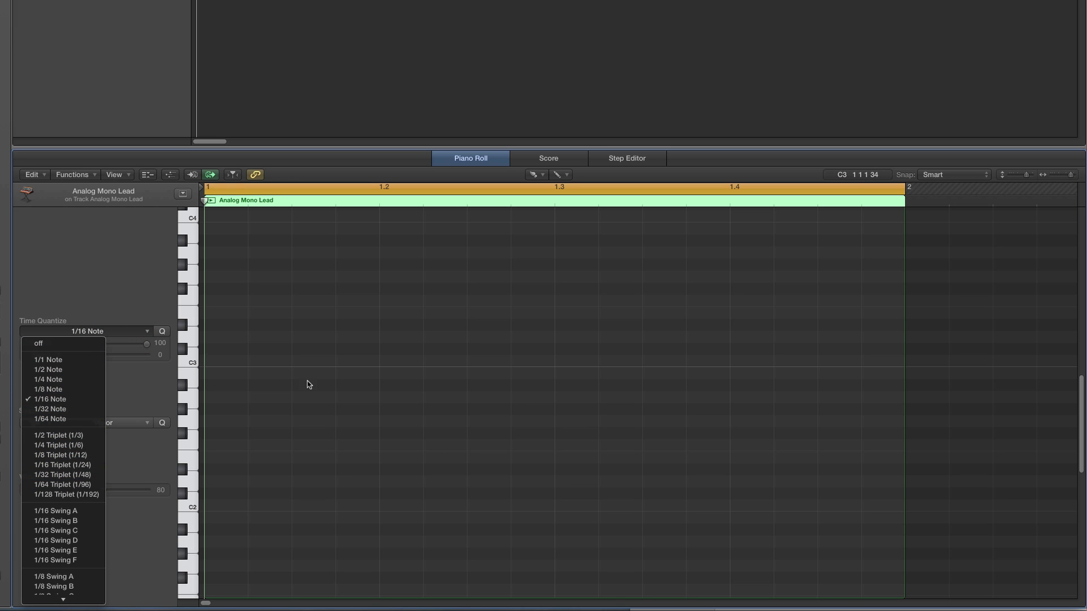
left_click(274, 328)
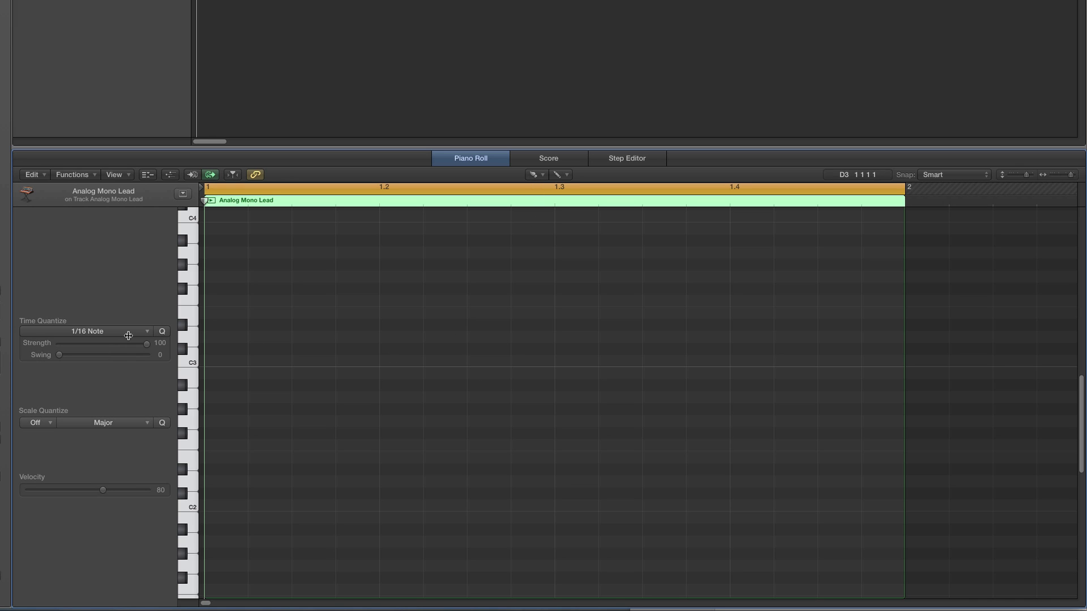
left_click(95, 331)
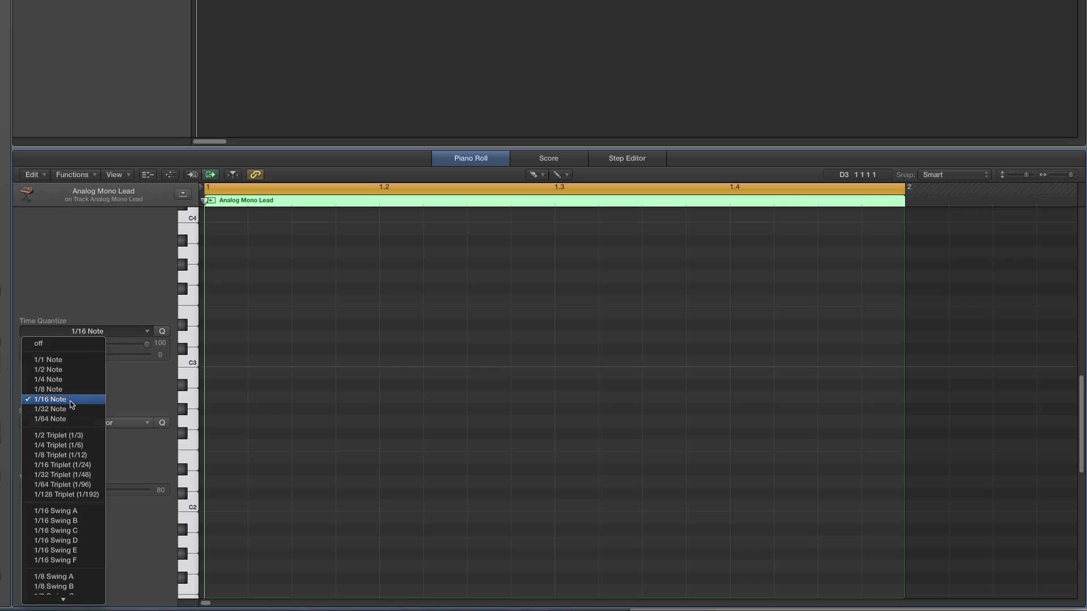
left_click(119, 313)
left_click(541, 176)
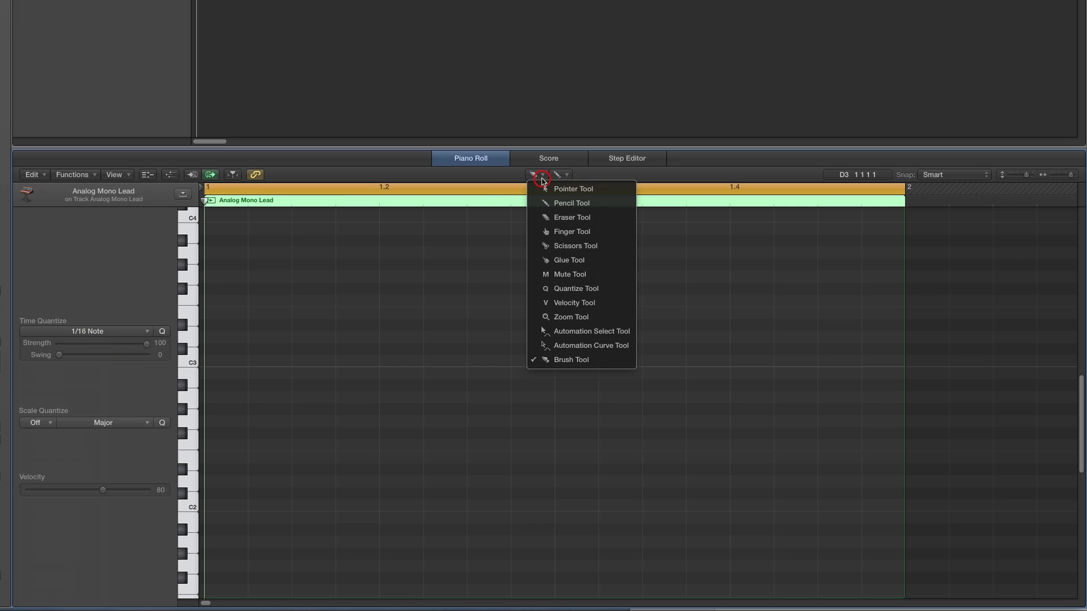
left_click(555, 360)
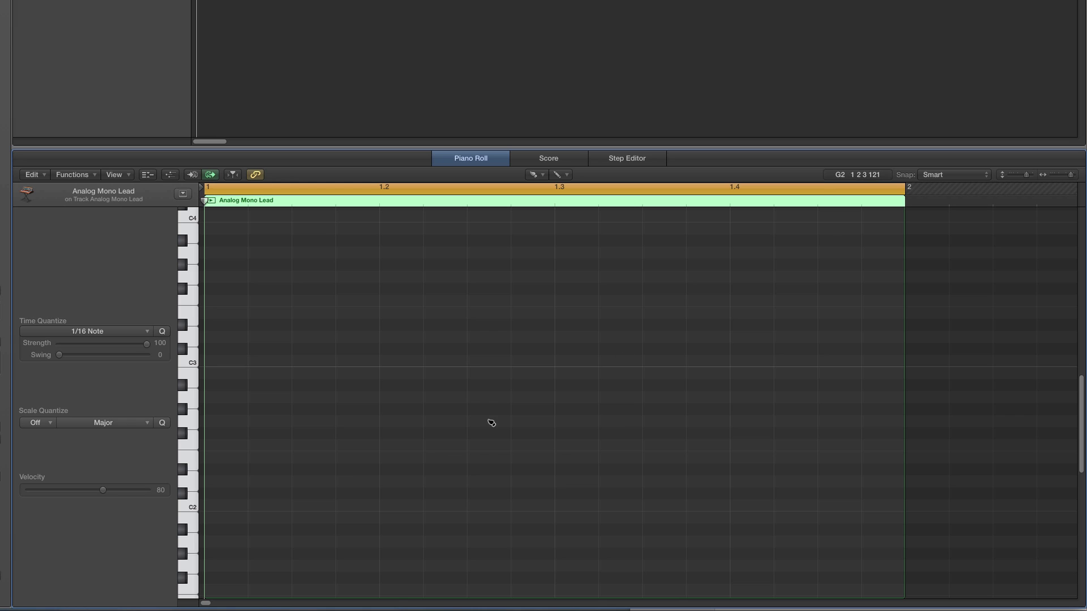
Step: Paint single notes A#2 at 1 2 1, A2 at 1 2 3 and C3 at 1 3 1, and erase all three with the brush
left_click(403, 386)
left_click(488, 396)
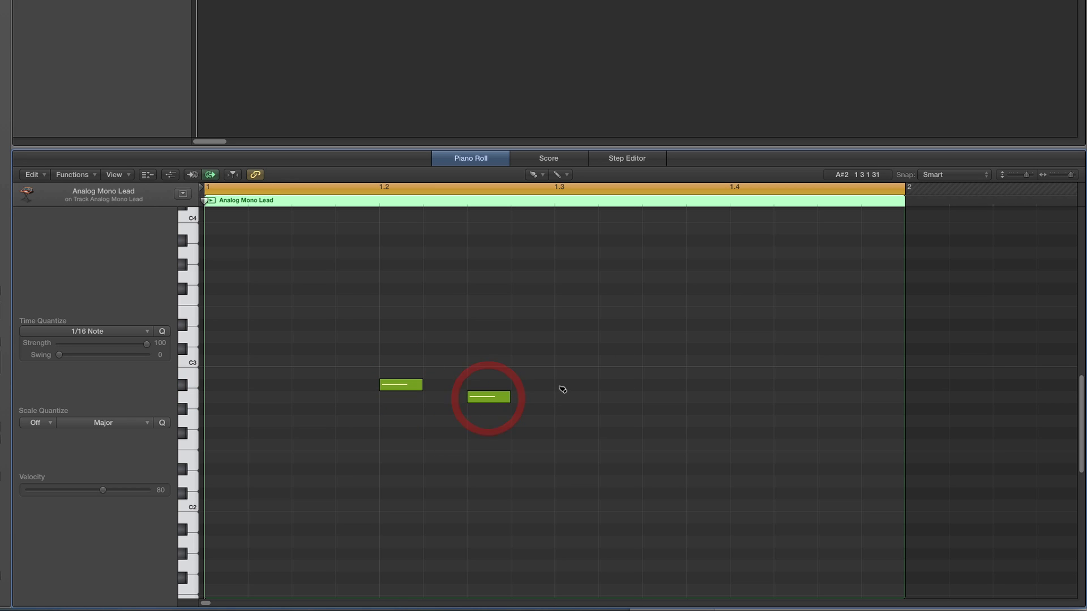
left_click(575, 362)
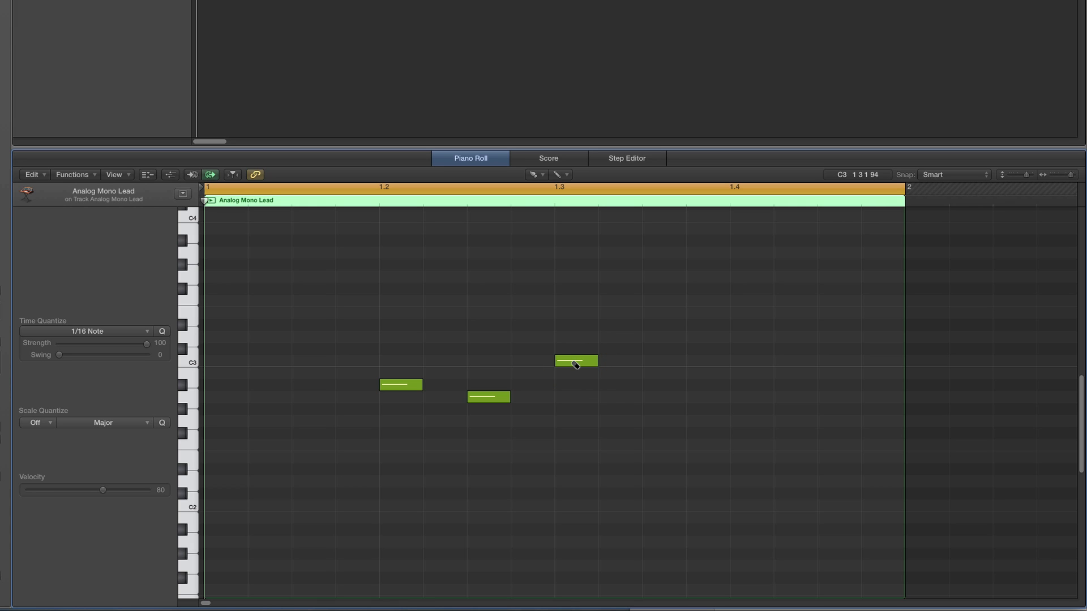
mouse_move(575, 364)
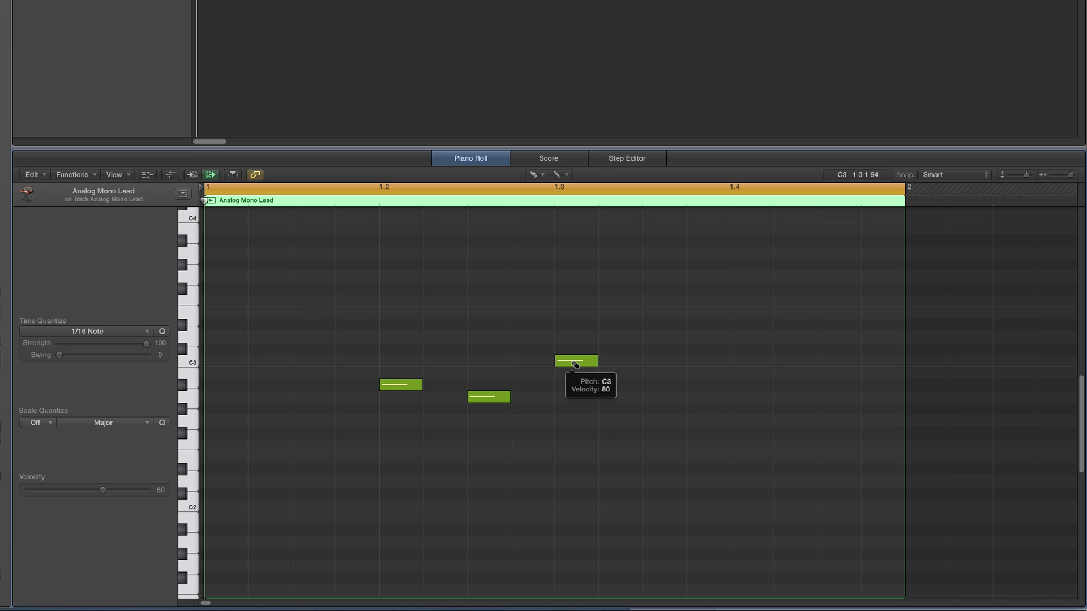
left_click(575, 362)
left_click(488, 396)
left_click(397, 384)
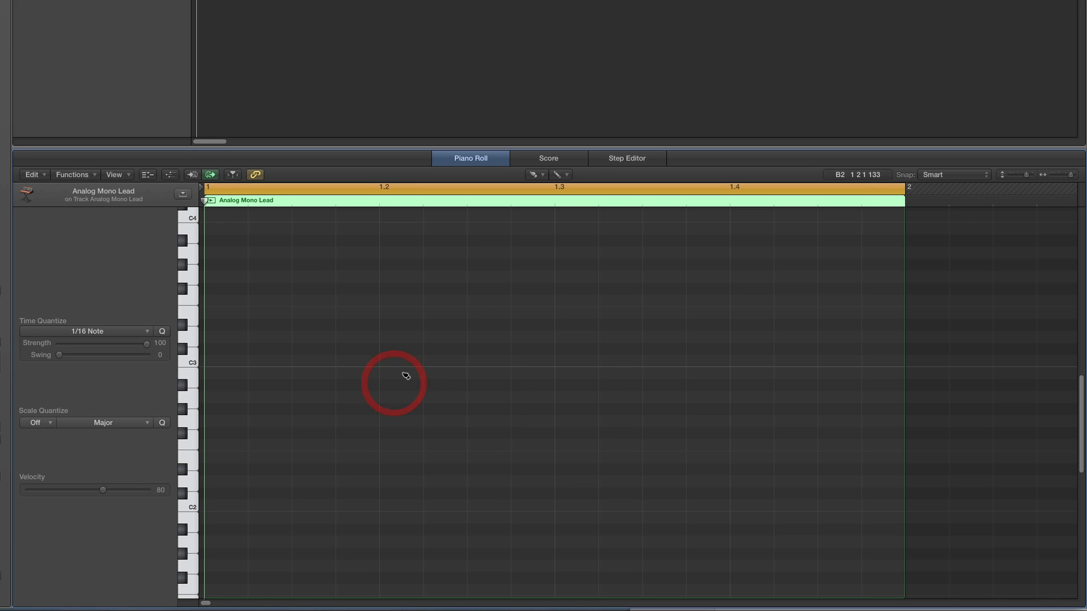
Step: Paint single notes B2 at 1 2 1, G#2 at 1 2 2 and A#2 at 1 2 4, and brush them away again
left_click(401, 373)
left_click(447, 409)
left_click(530, 385)
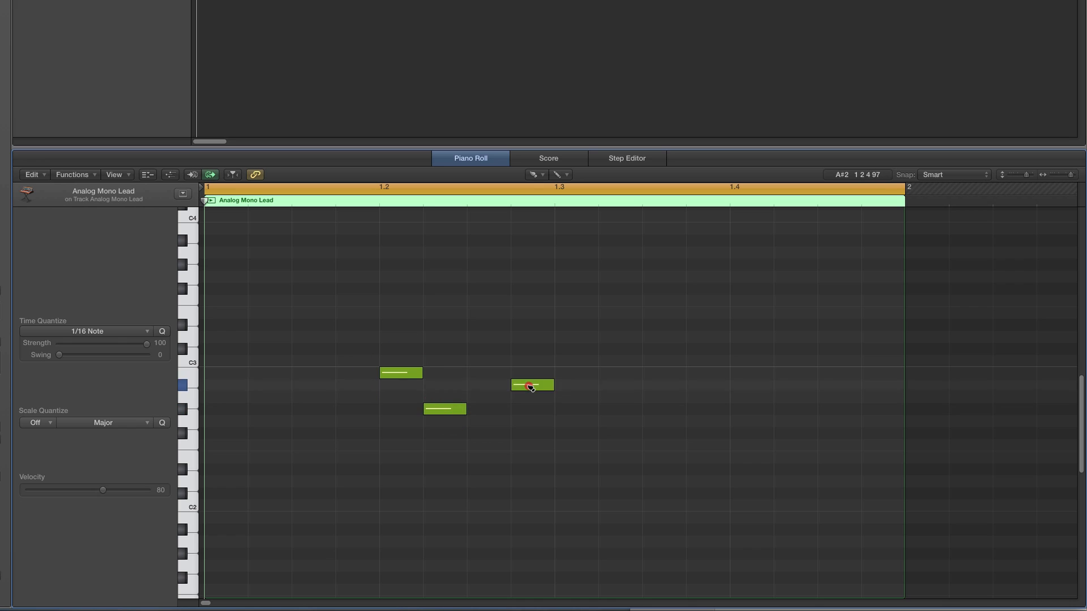
left_click(531, 386)
left_click(444, 408)
left_click(399, 375)
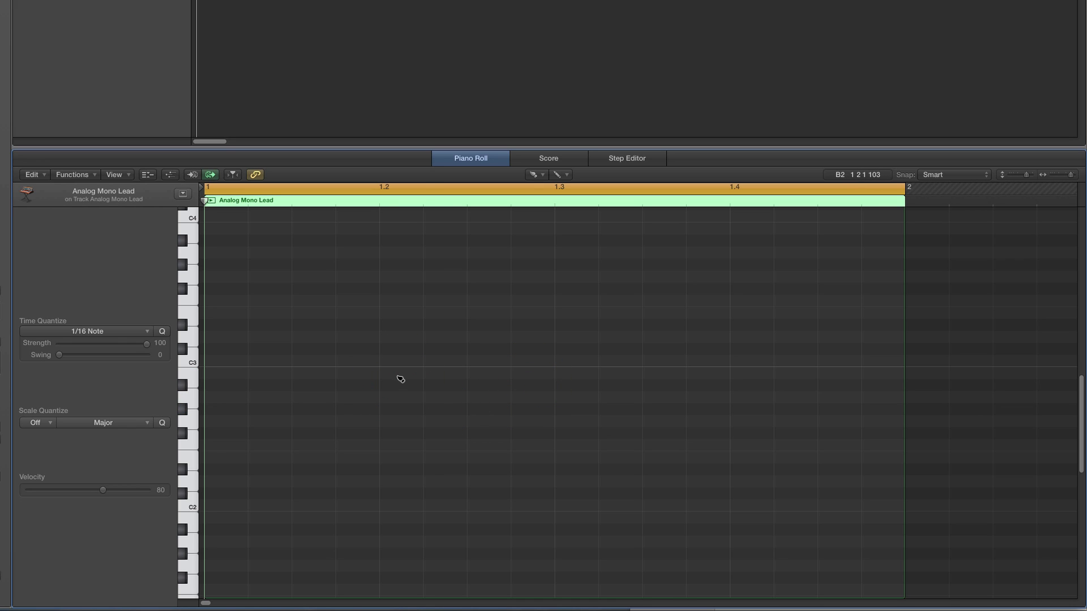
Step: Paint one C3 note at 1 2 2 and lengthen its end to just past beat 1.3
left_click(439, 364)
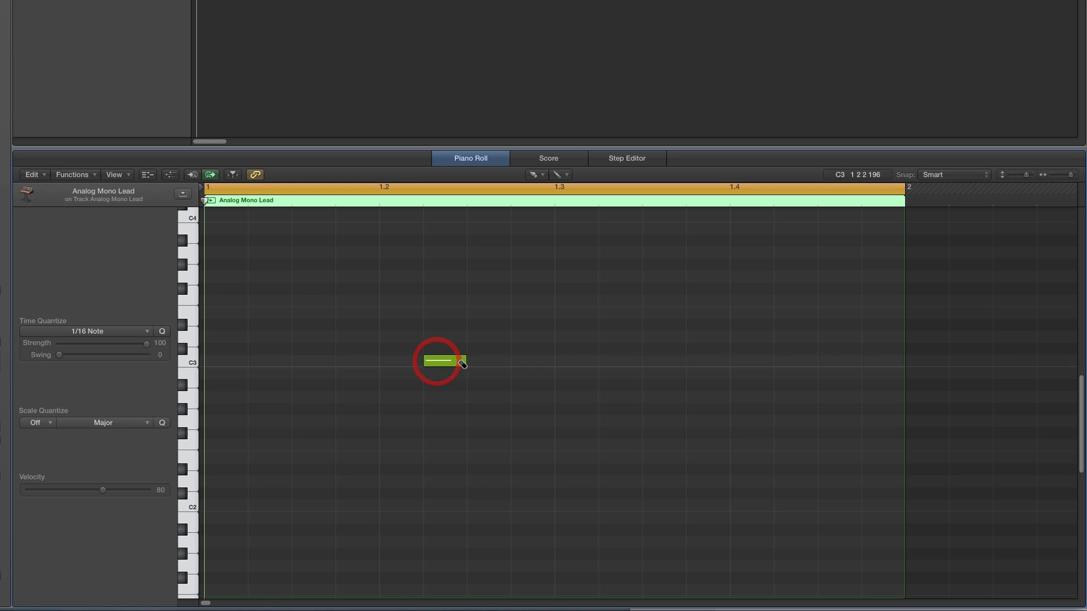
left_click_drag(465, 362, 591, 364)
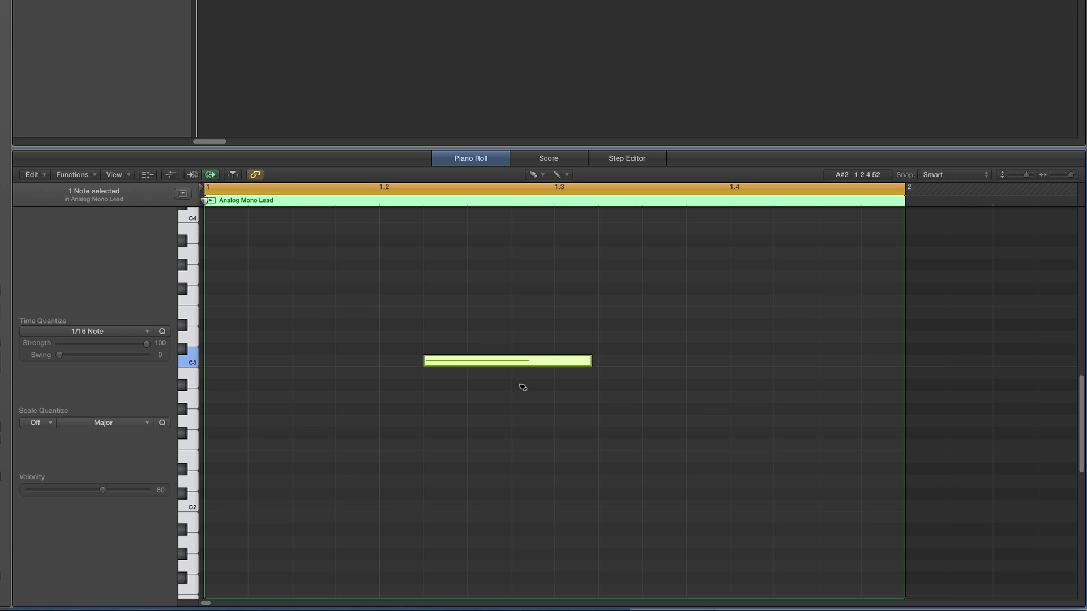
Step: With Time Quantize at 1/16 Note, paint A2 at 1 1 4 and F#2 at 1 2 2, and erase every note including the long C3
left_click(104, 332)
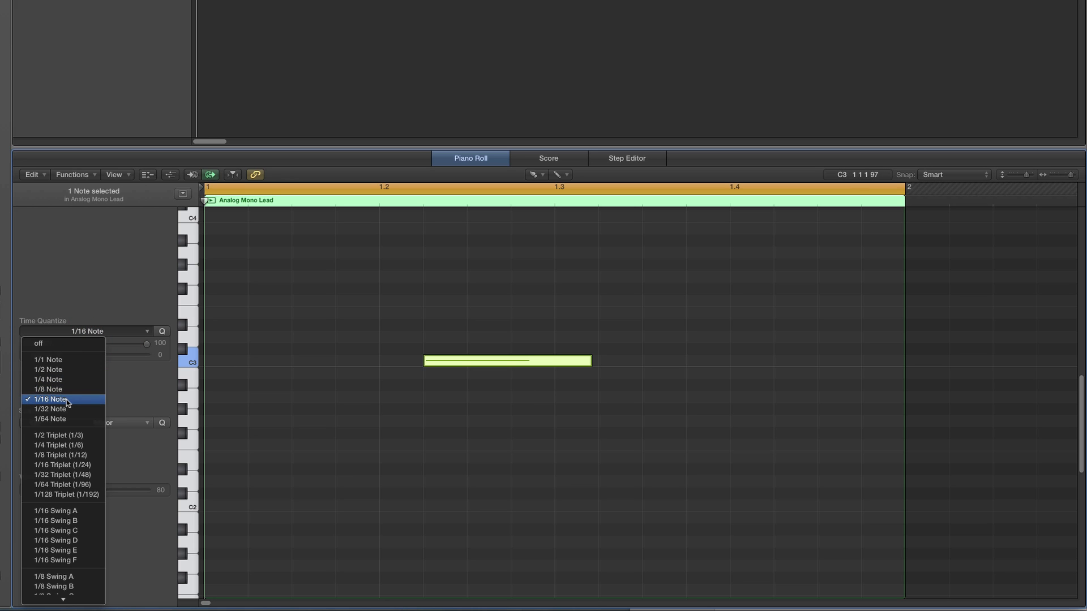
left_click(63, 396)
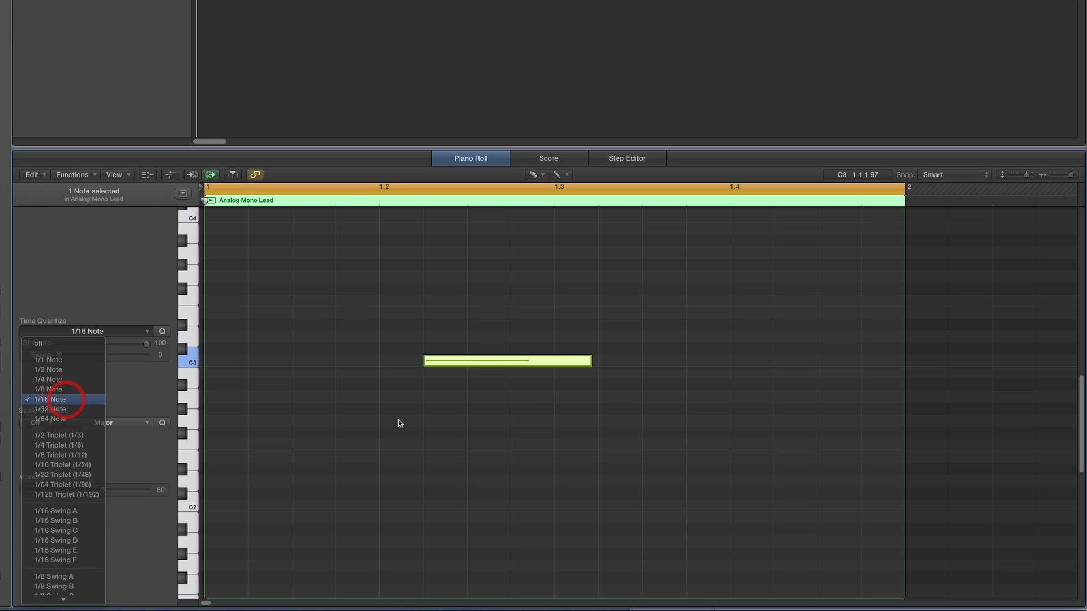
left_click(365, 397)
left_click(431, 433)
left_click(475, 364)
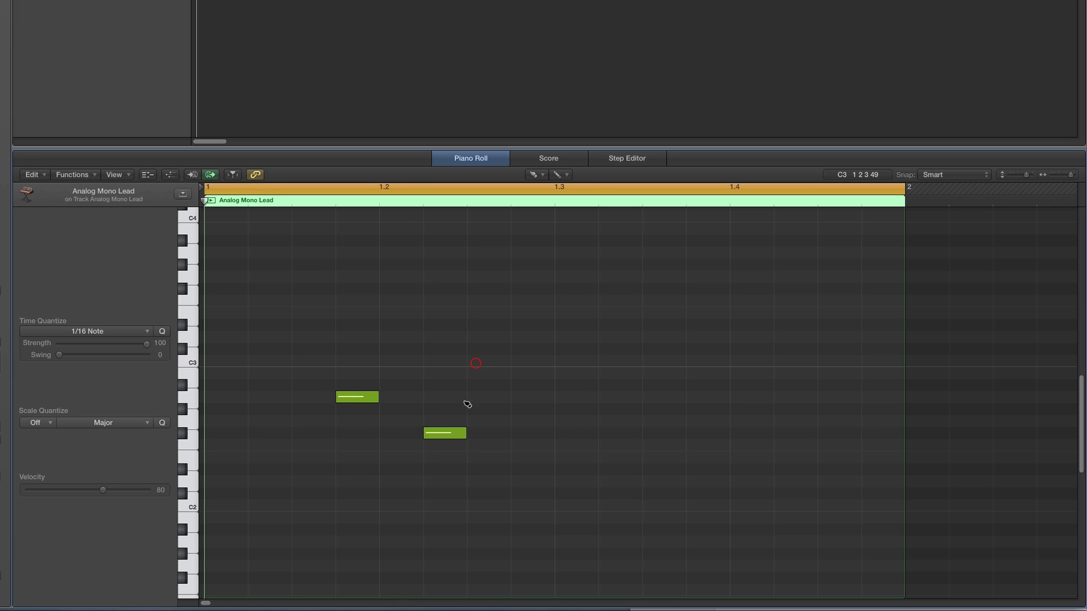
left_click(454, 435)
left_click(360, 398)
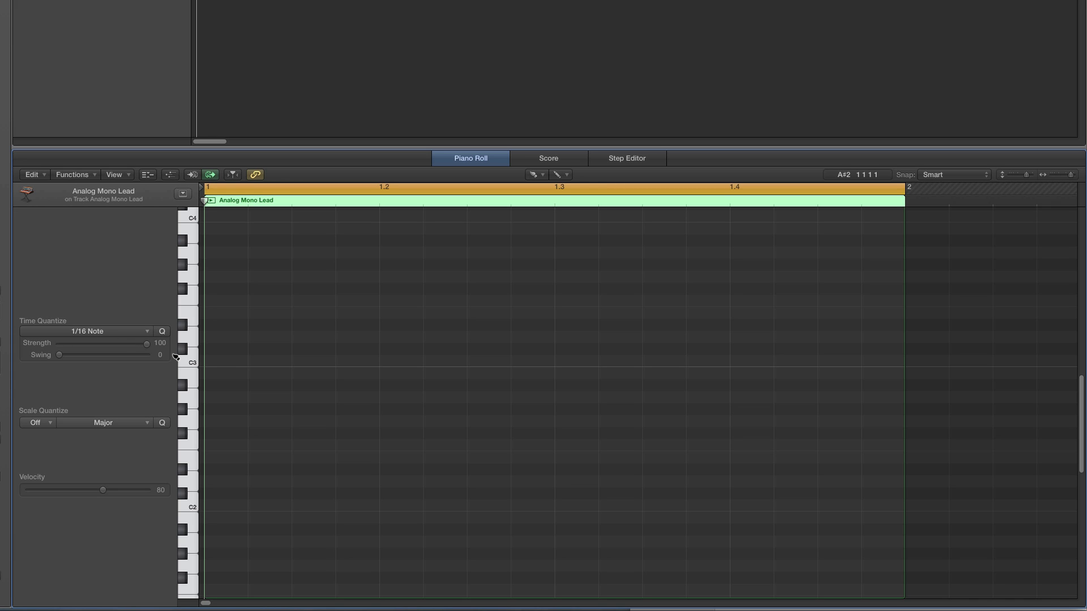
Step: Paint a continuous row of 1/16 notes on C3 across bar 1, shorten them all together and play them back
left_click_drag(216, 365, 877, 364)
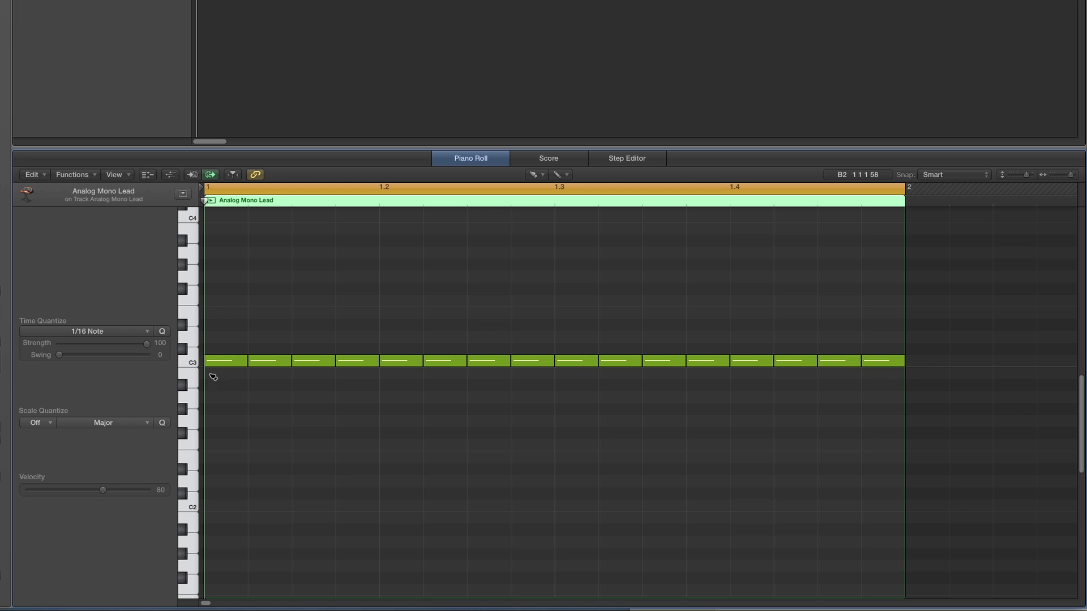
left_click(194, 363)
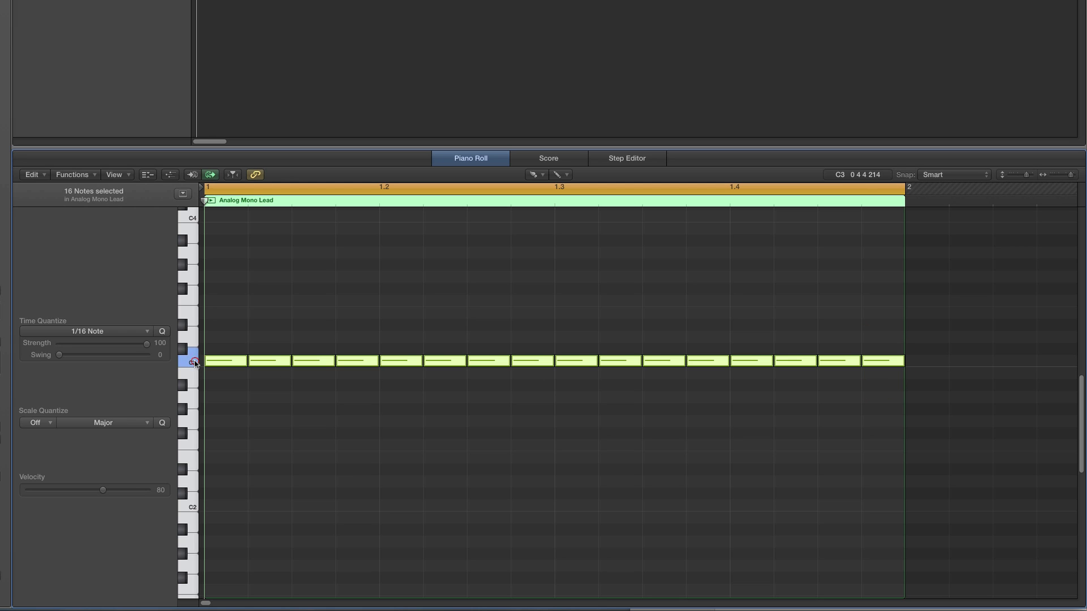
left_click_drag(246, 362, 230, 364)
key("space")
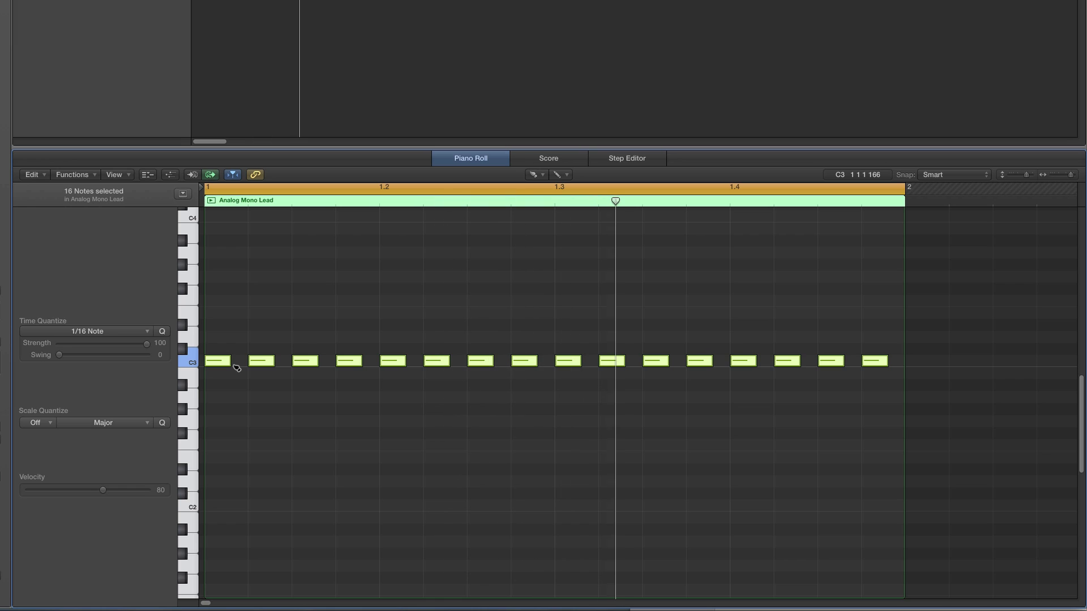
Step: Replace the row with 1/32 notes painted on C3 across bar 1, shorten them all together and play them back
key("Delete")
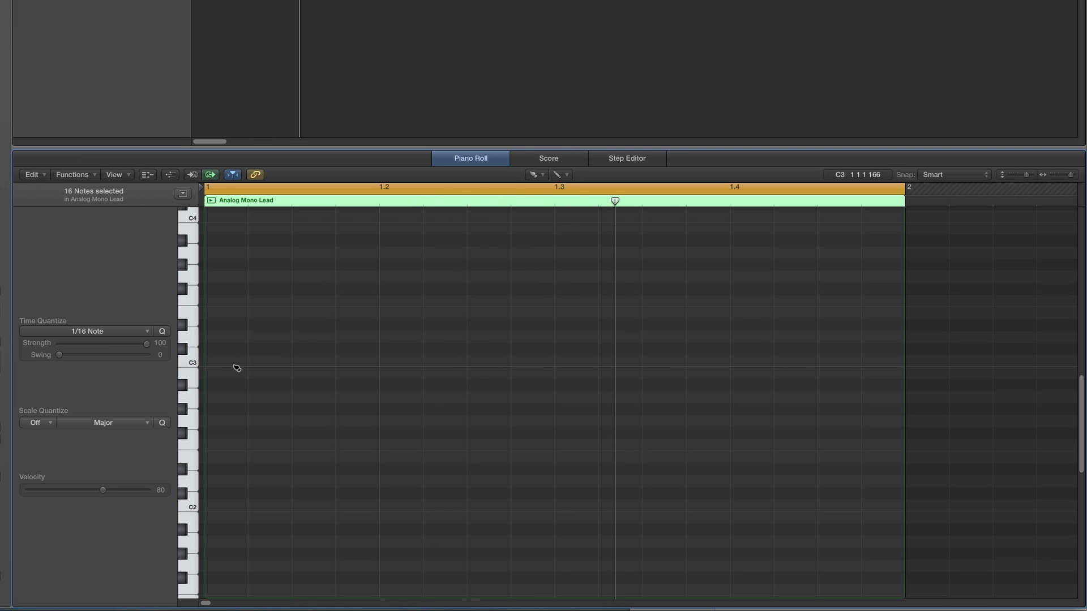
left_click(107, 335)
left_click(67, 408)
mouse_move(217, 362)
left_mouse_down()
mouse_move(897, 361)
mouse_move(885, 361)
left_mouse_up()
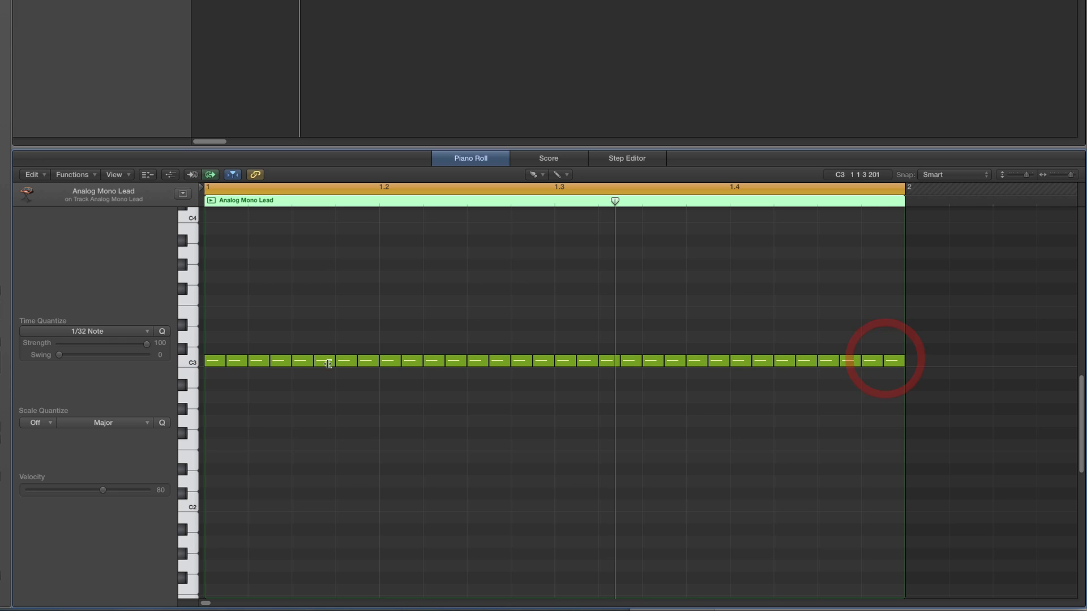
left_click(190, 361)
left_click_drag(225, 361, 223, 366)
key("space")
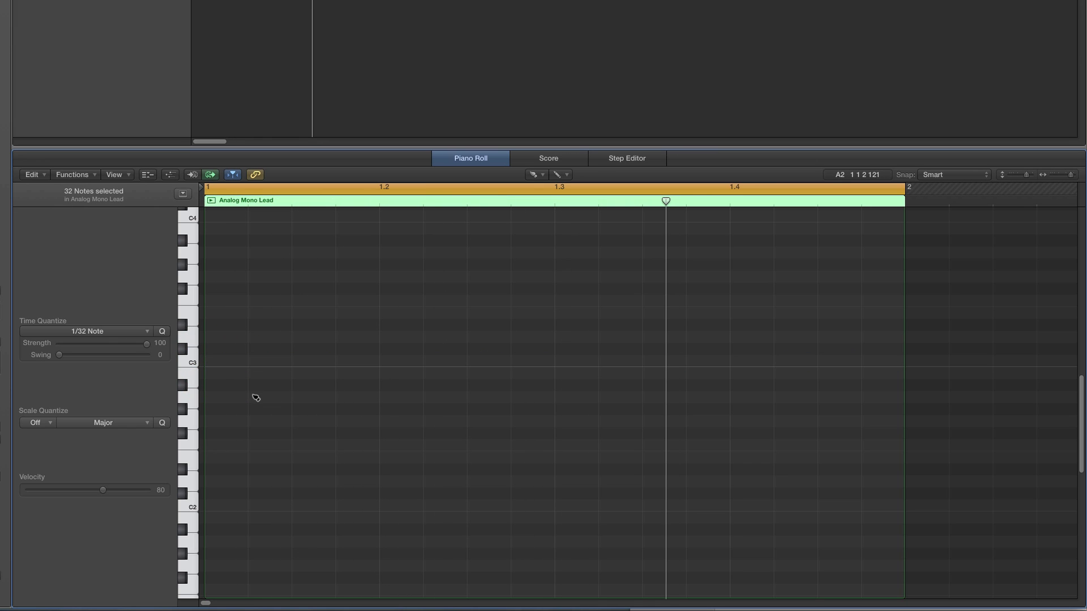
Step: Set Time Quantize to 1/16 Swing C, paint a C3 row across bar 1, and shorten and play back all its notes
left_click(100, 332)
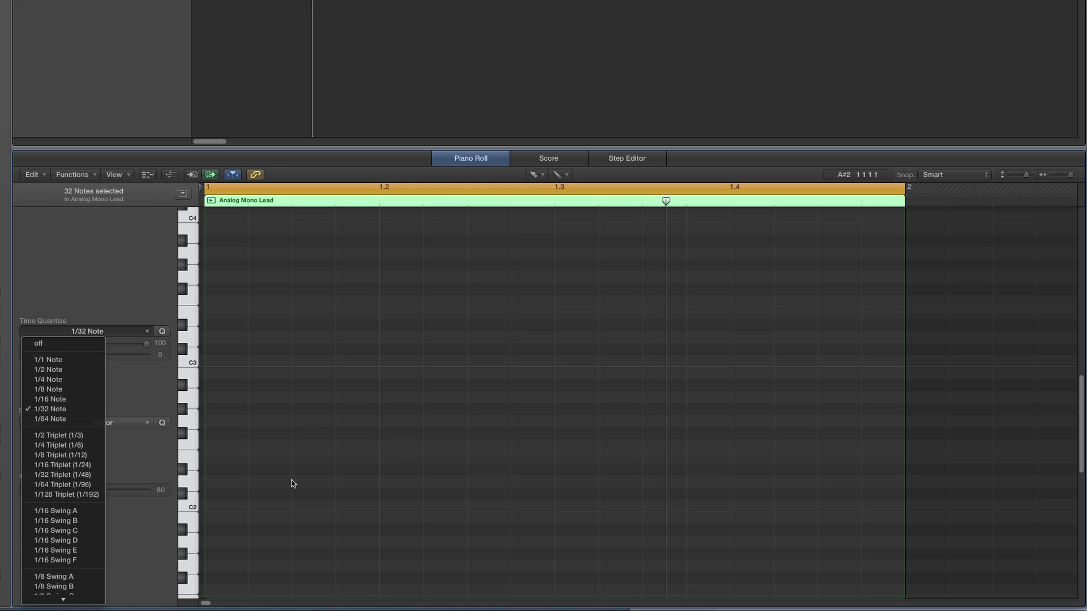
left_click(75, 531)
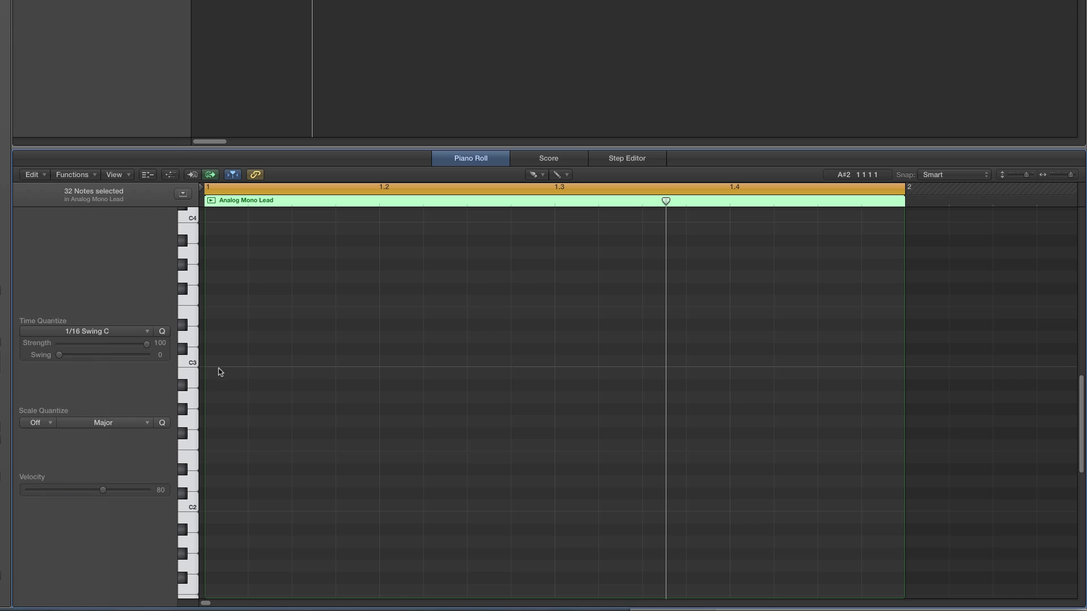
left_click_drag(216, 365, 877, 367)
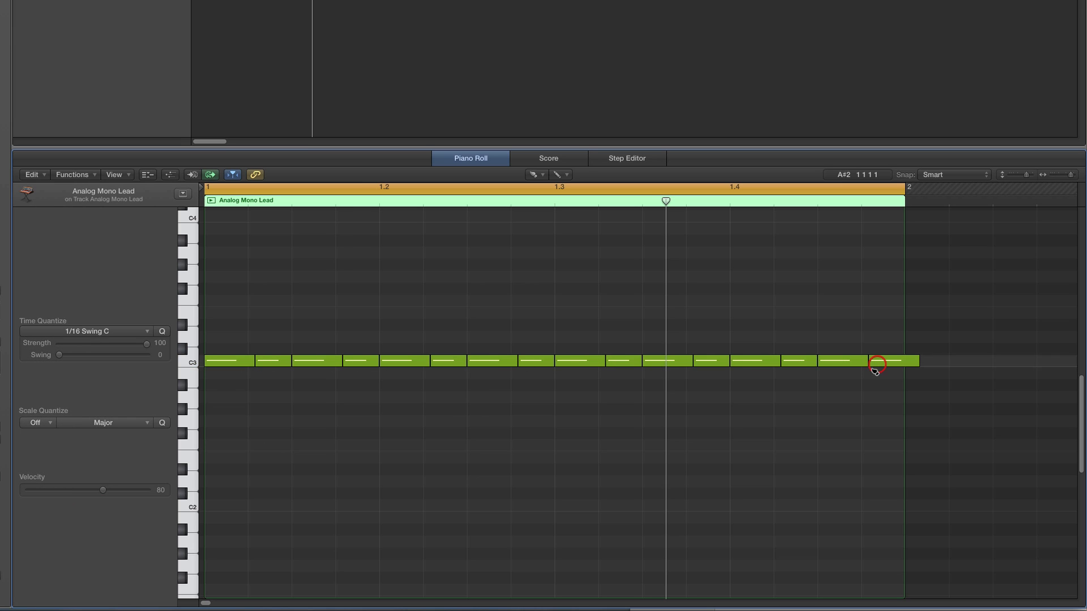
left_click(192, 365)
left_click_drag(253, 362, 241, 364)
key("space")
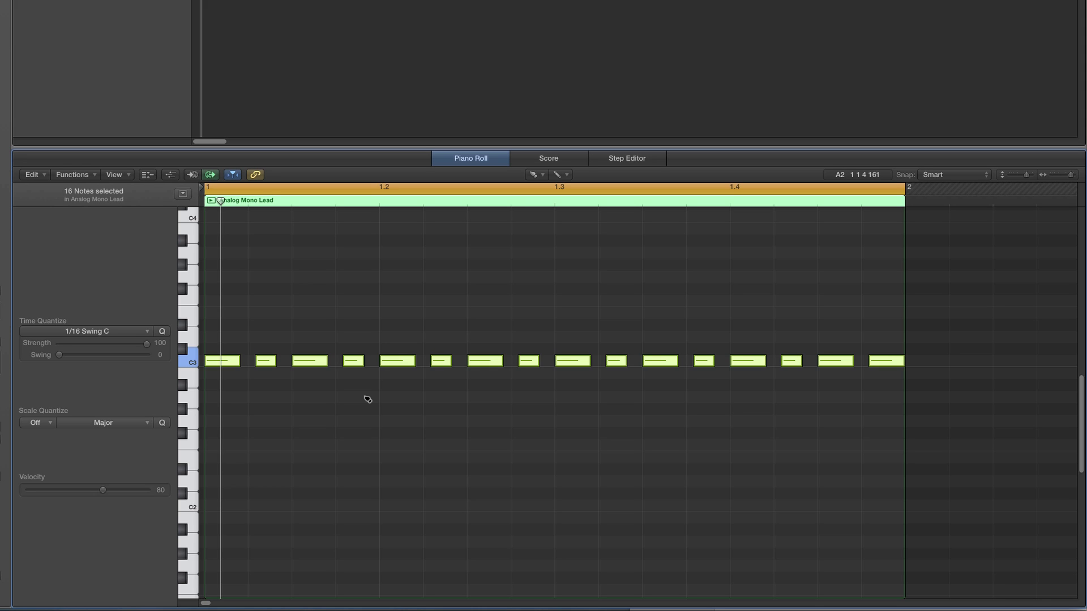
Step: Delete all the swung C3 notes and return the playhead to the start of the bar
key("Delete")
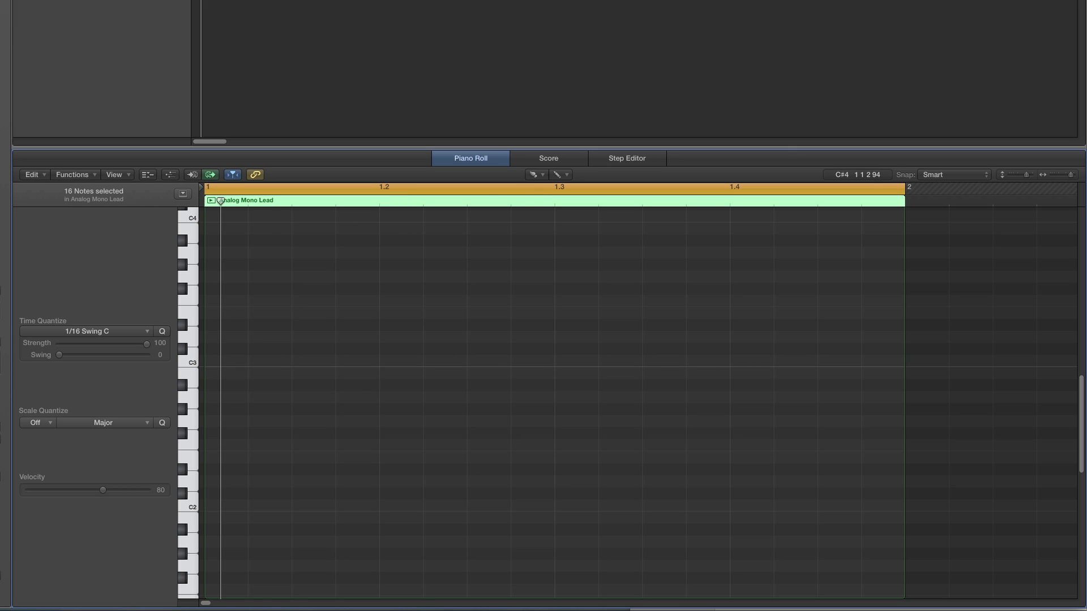
key("Return")
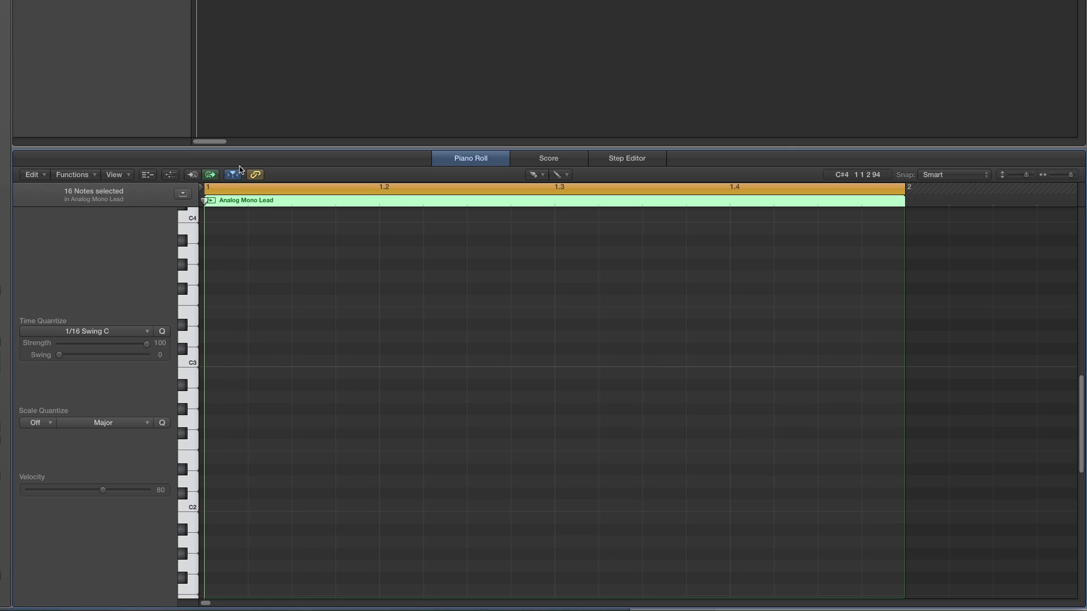
Step: Set Time Quantize to 1/16 Note and Scale Quantize to C Harmonic Minor
left_click(109, 333)
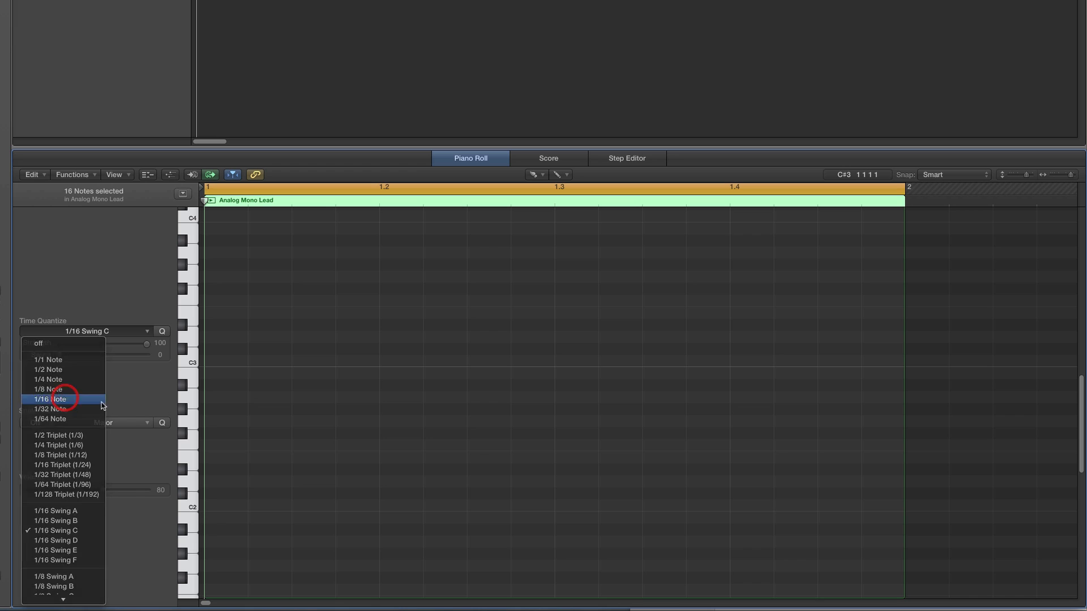
left_click(68, 399)
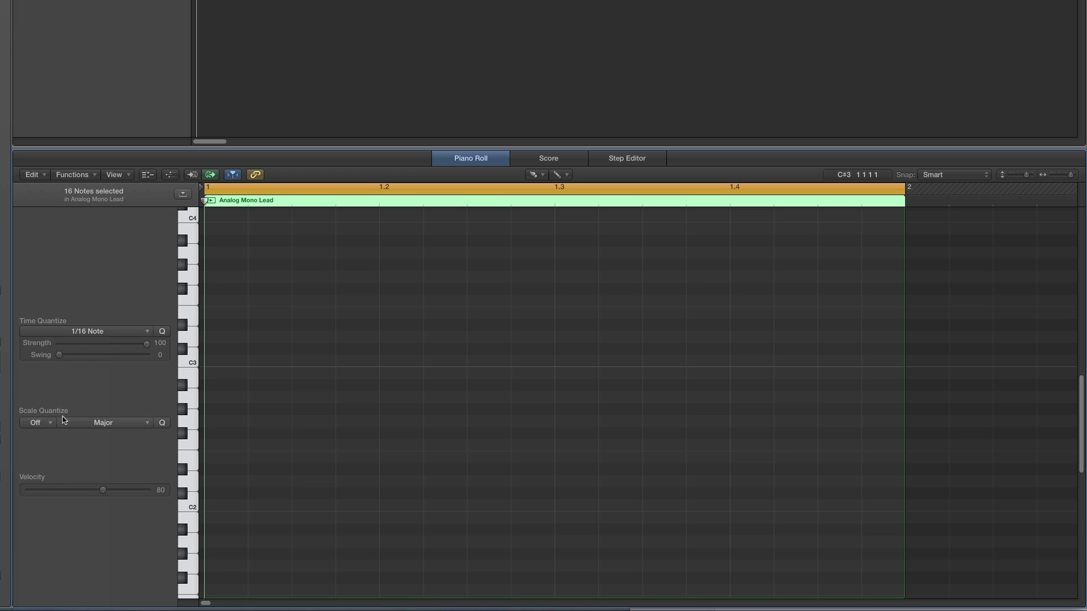
left_click(48, 424)
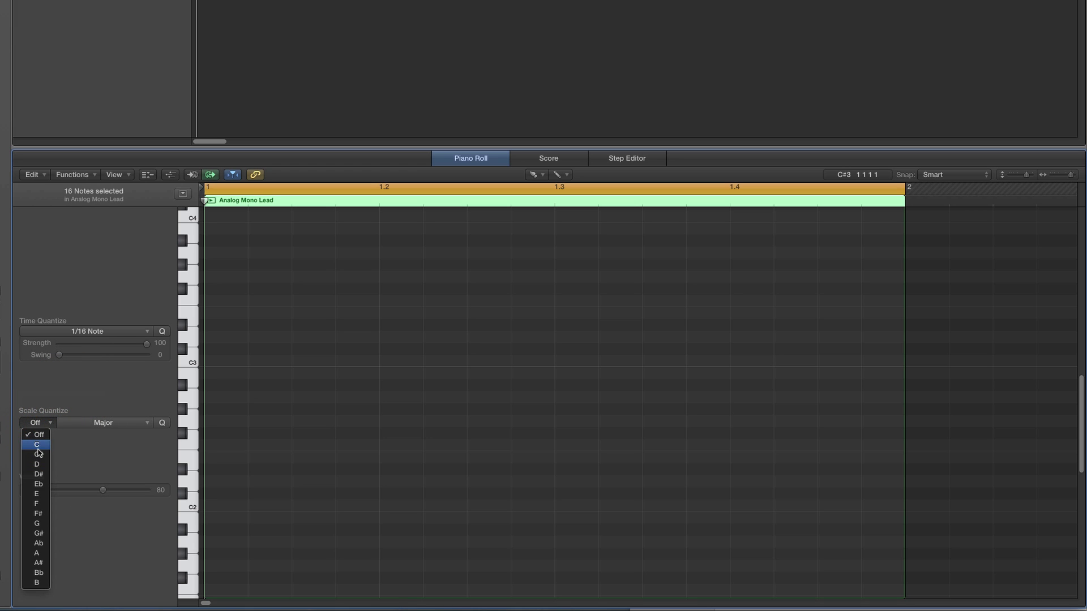
left_click(37, 444)
left_click(99, 424)
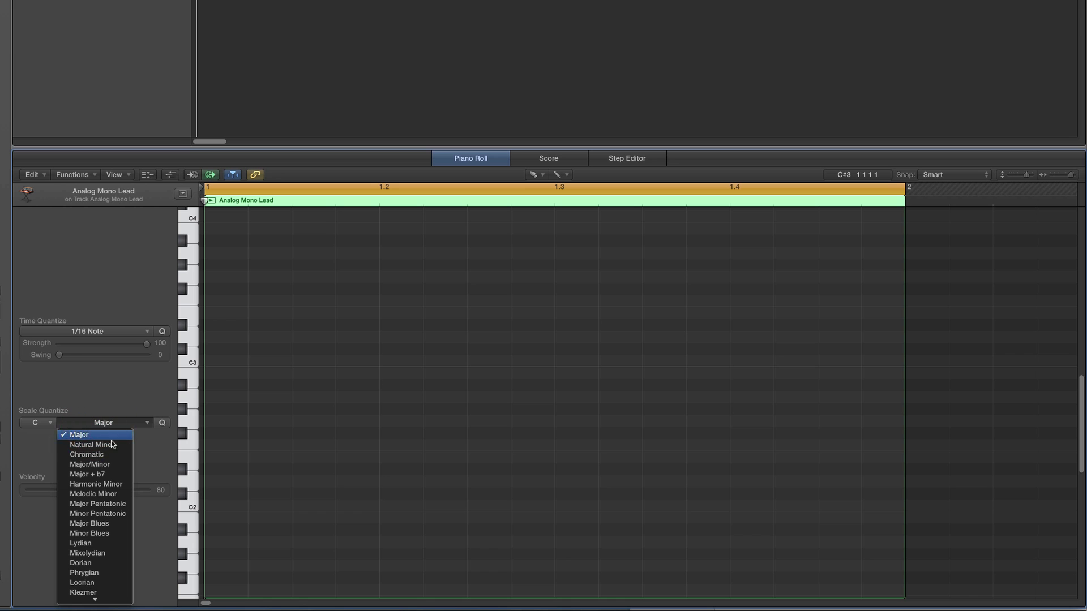
left_click(108, 484)
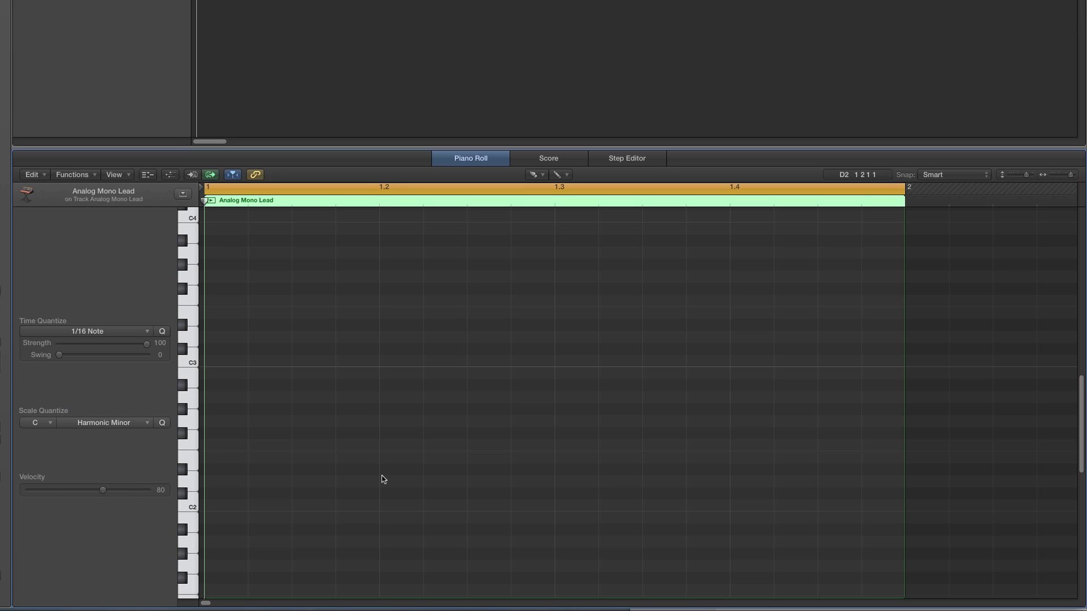
Step: Paint an ascending C Harmonic Minor run of eight 1/16 notes from C3 to C4 at the start of bar 1 and play it back
scroll(382, 478, "up", 4)
scroll(382, 480, "up", 3)
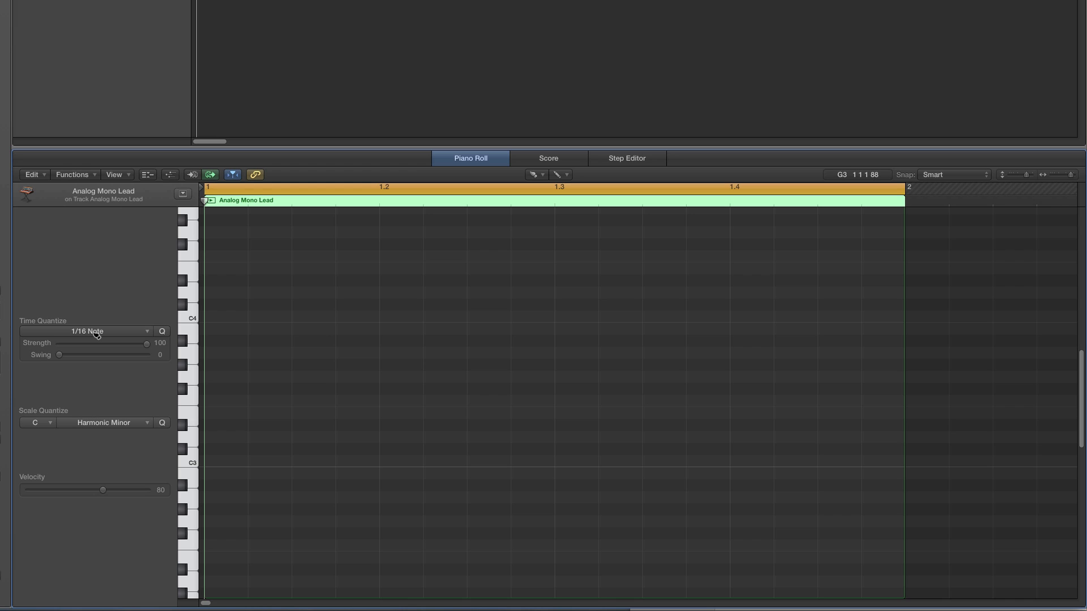
left_click(216, 439)
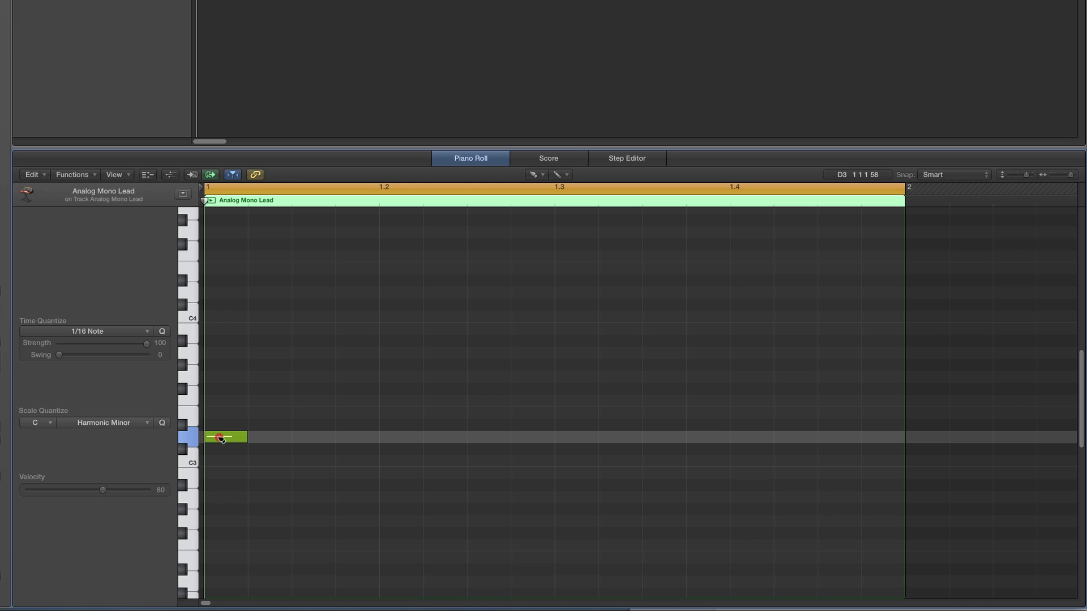
left_click_drag(220, 438, 225, 461)
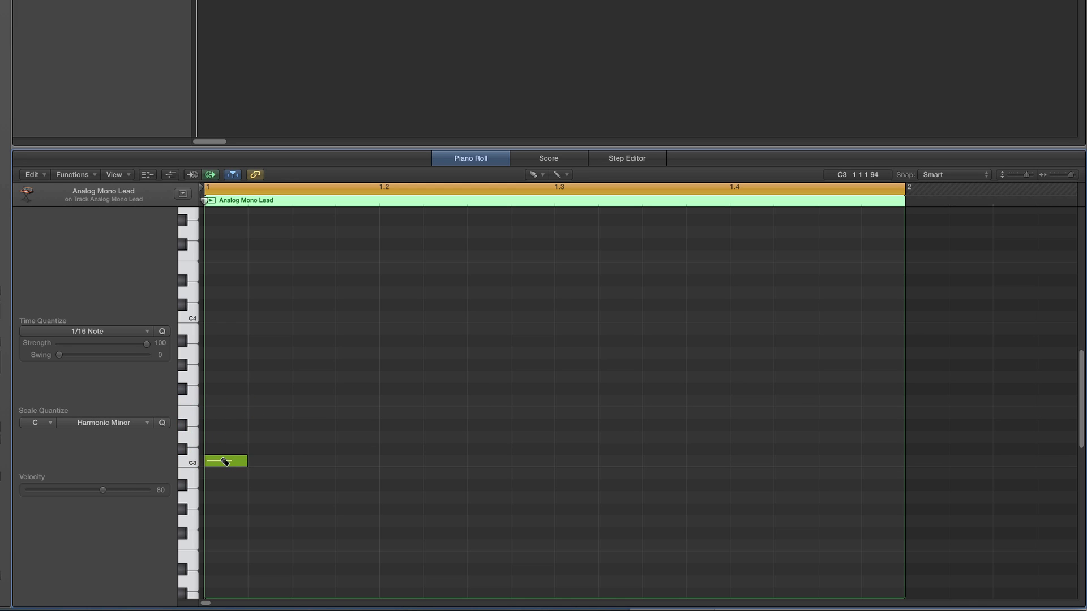
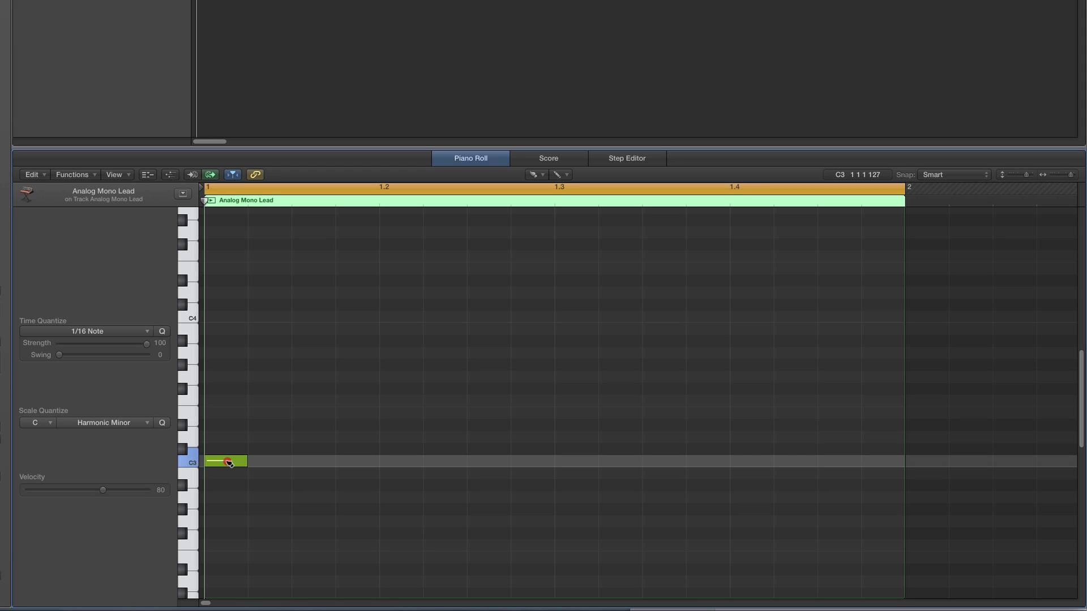
left_click(261, 461)
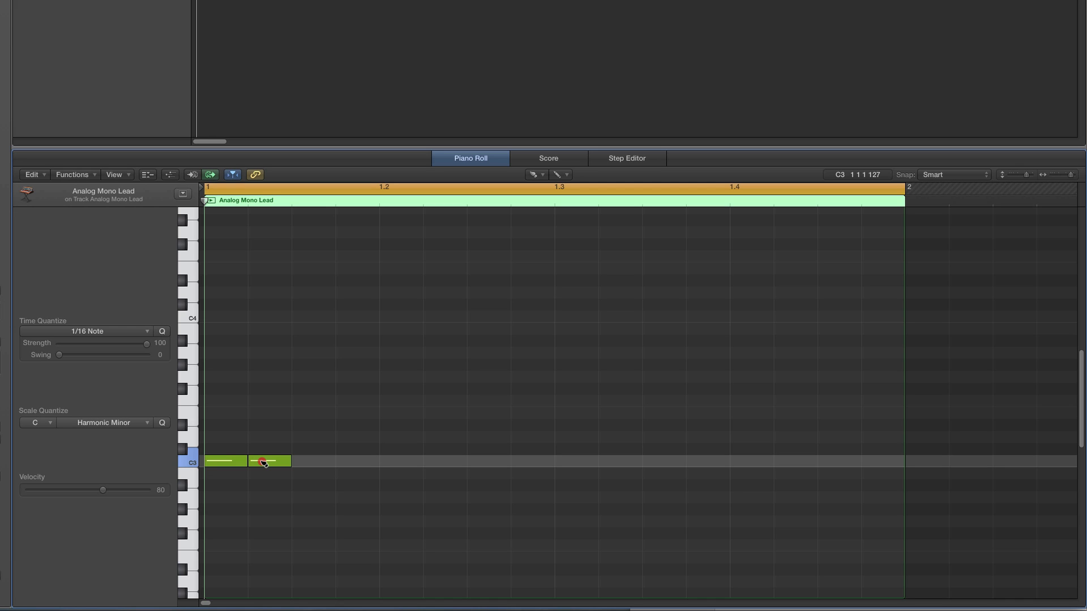
left_click_drag(263, 462, 265, 443)
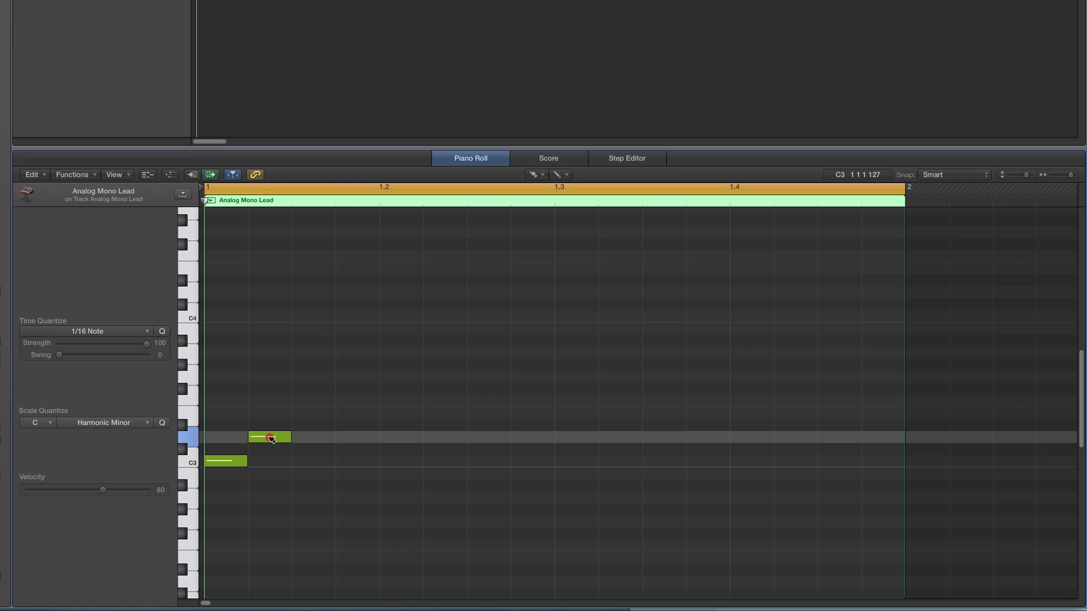
left_click_drag(274, 438, 309, 439)
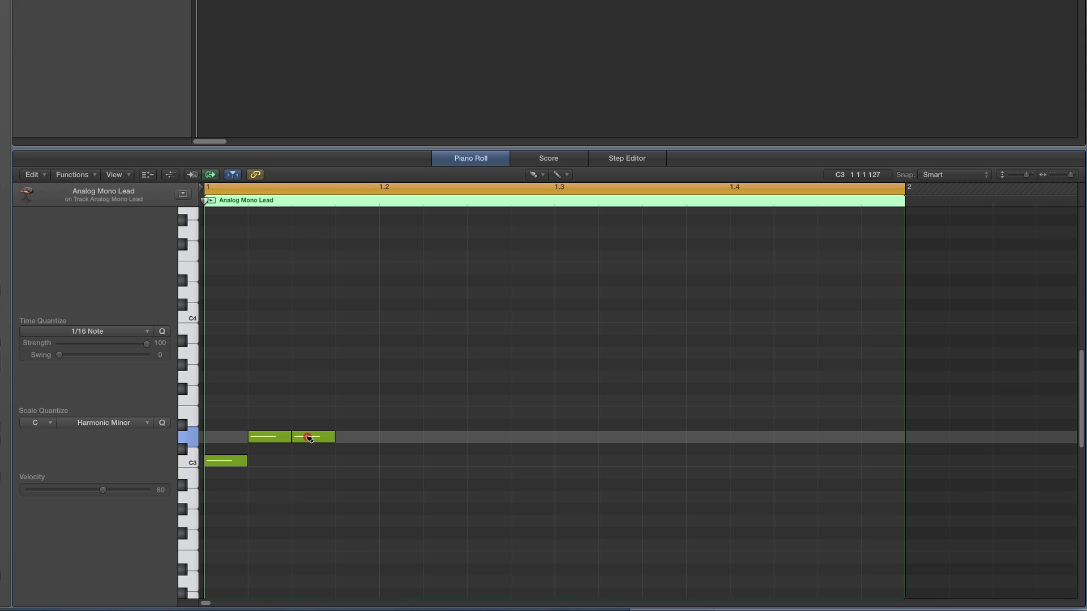
left_click_drag(308, 438, 475, 364)
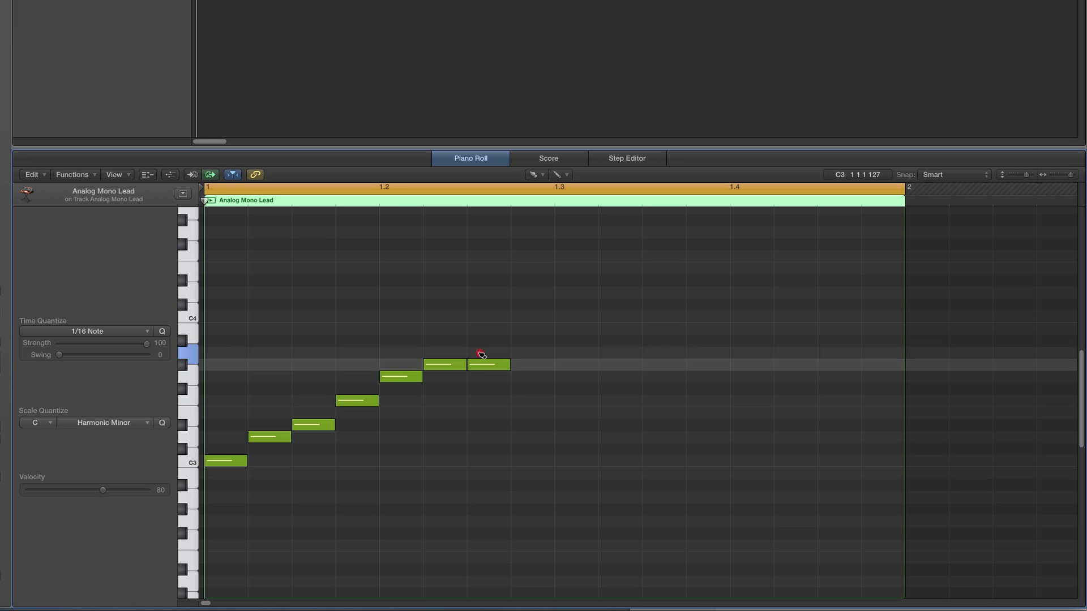
left_click_drag(484, 337, 517, 320)
left_click(481, 340)
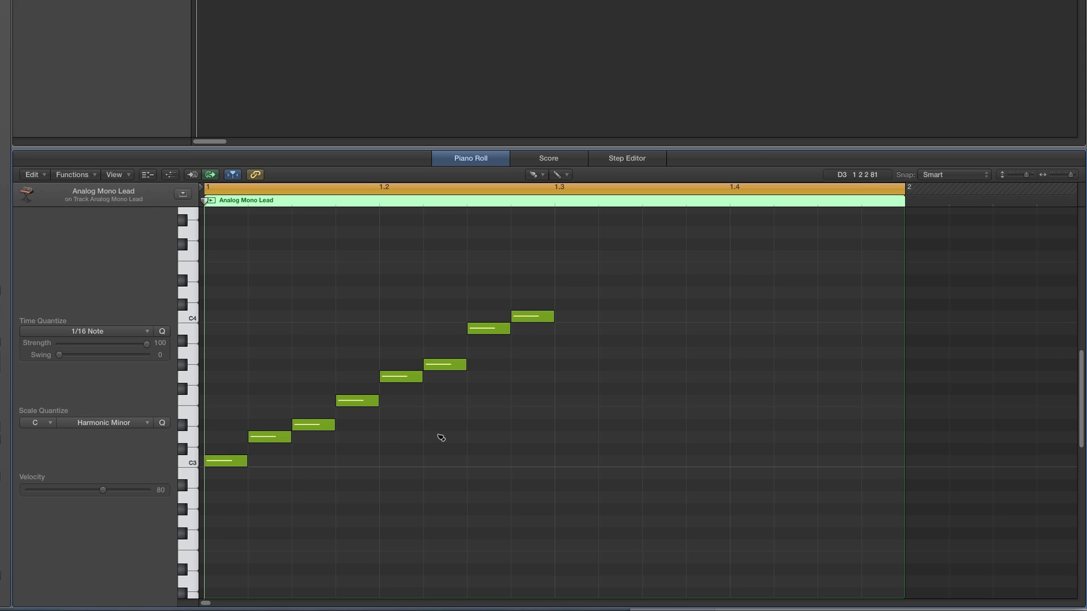
key("space")
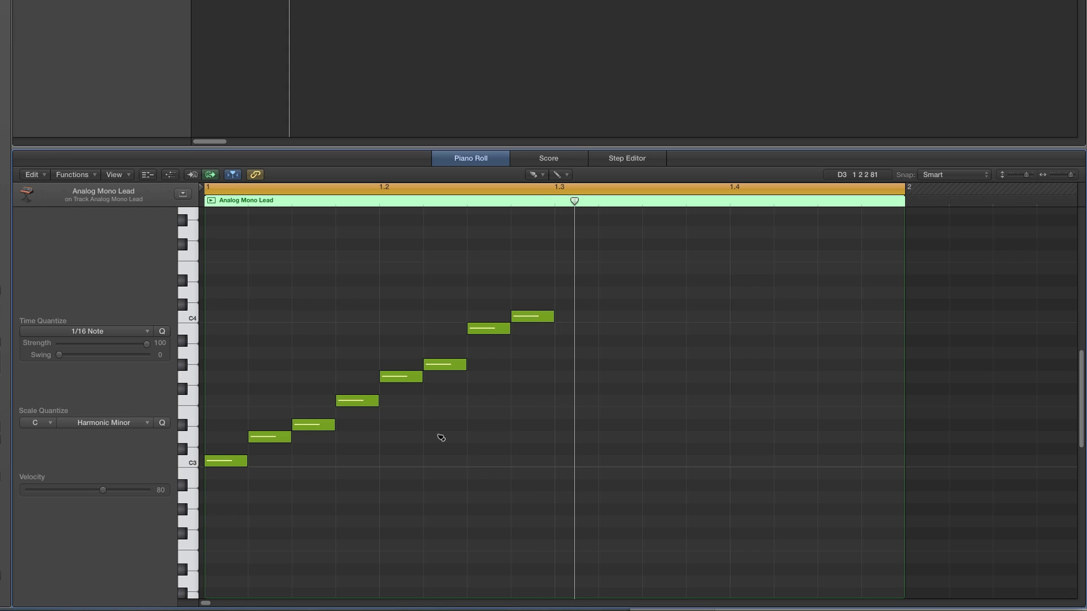
Step: Delete all notes of the ascending run and set Time Quantize to 1/16 Swing C
key("super+a")
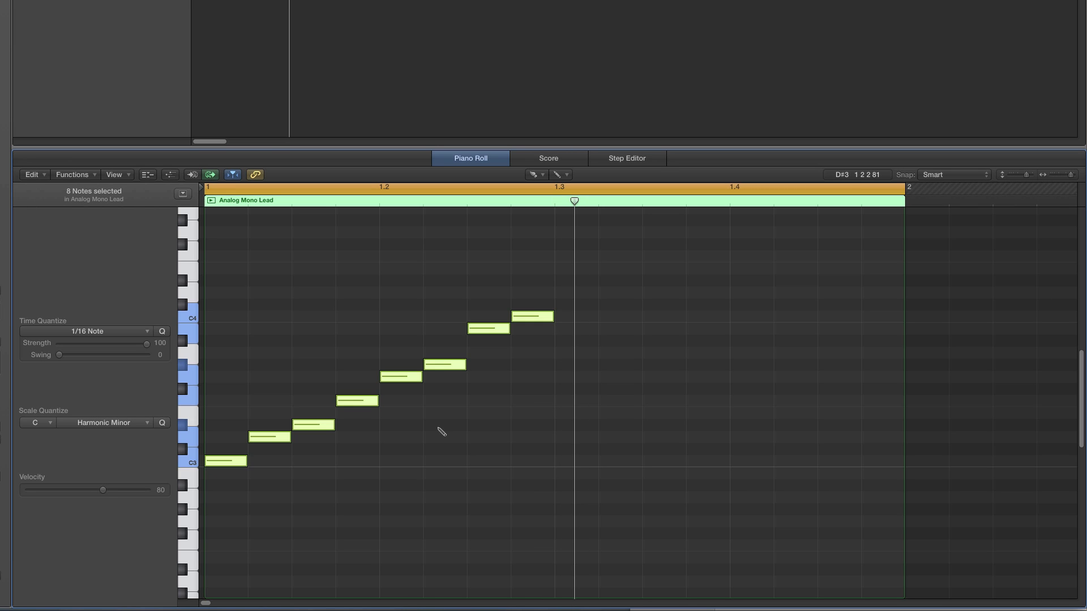
key("Delete")
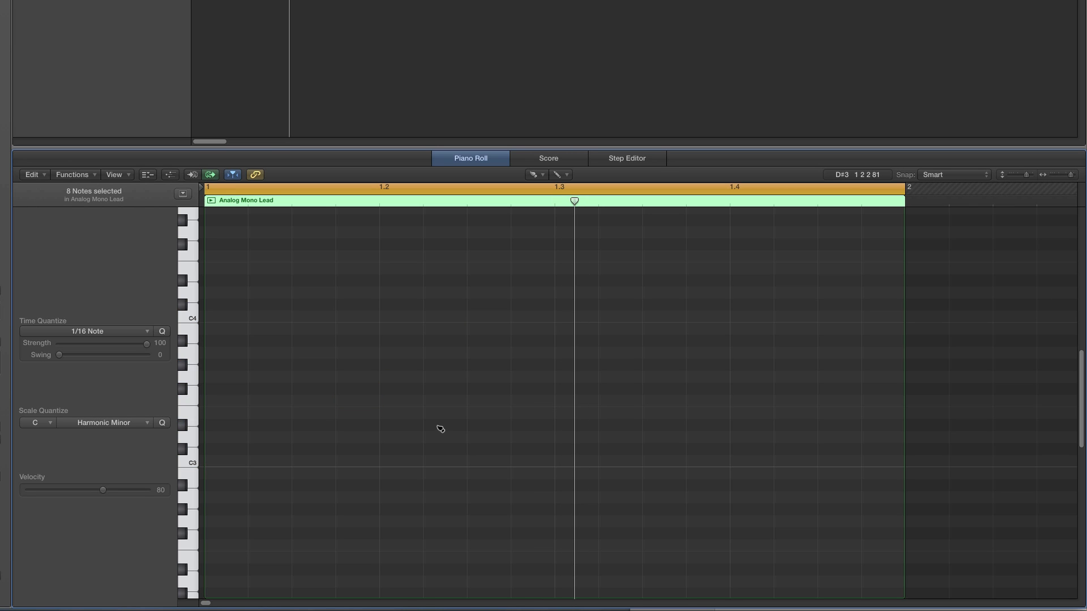
left_click(95, 333)
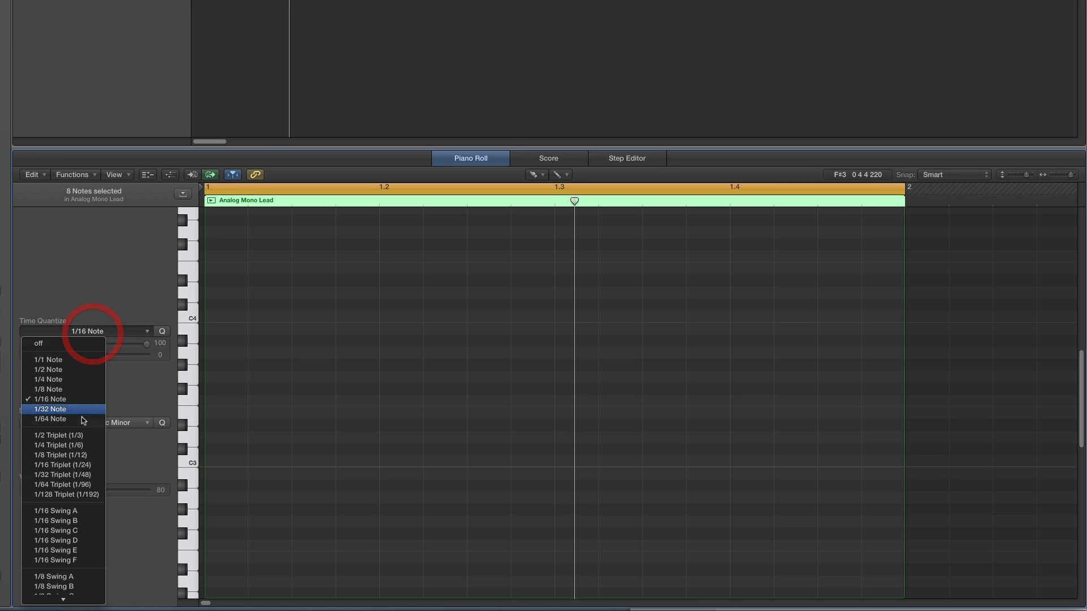
left_click(73, 530)
Step: Paint an ascending swung run from C3 to C4 in C Harmonic Minor and play it back
left_click(212, 461)
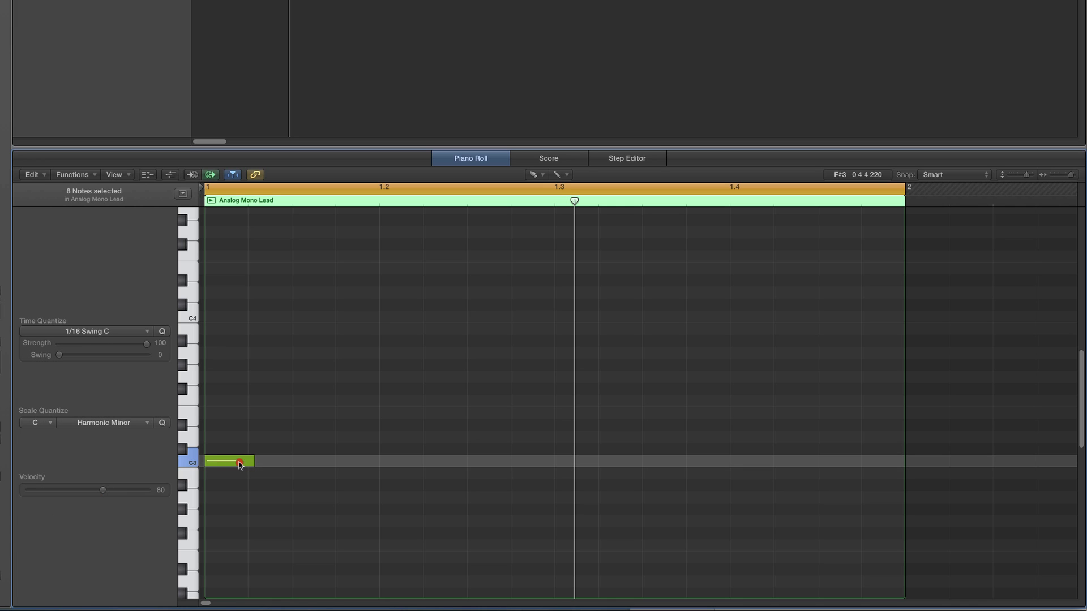
left_click(263, 461)
mouse_move(263, 461)
left_mouse_down()
mouse_move(266, 437)
mouse_move(412, 390)
mouse_move(527, 322)
left_mouse_up()
left_click(305, 436)
left_click(361, 425)
left_click(411, 400)
left_click(450, 377)
left_click(487, 364)
left_click(524, 329)
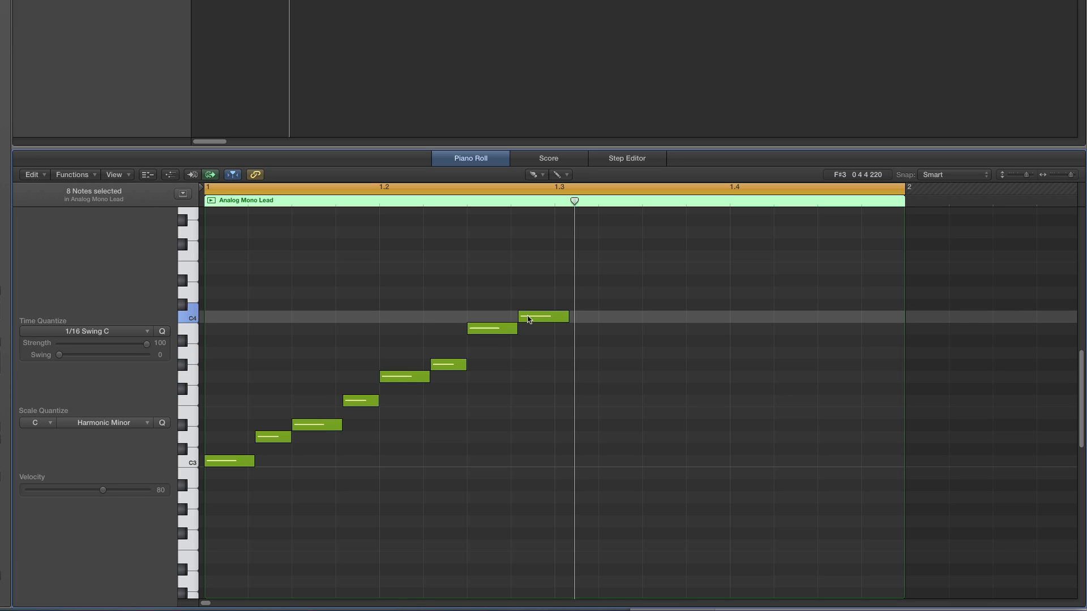
key("space")
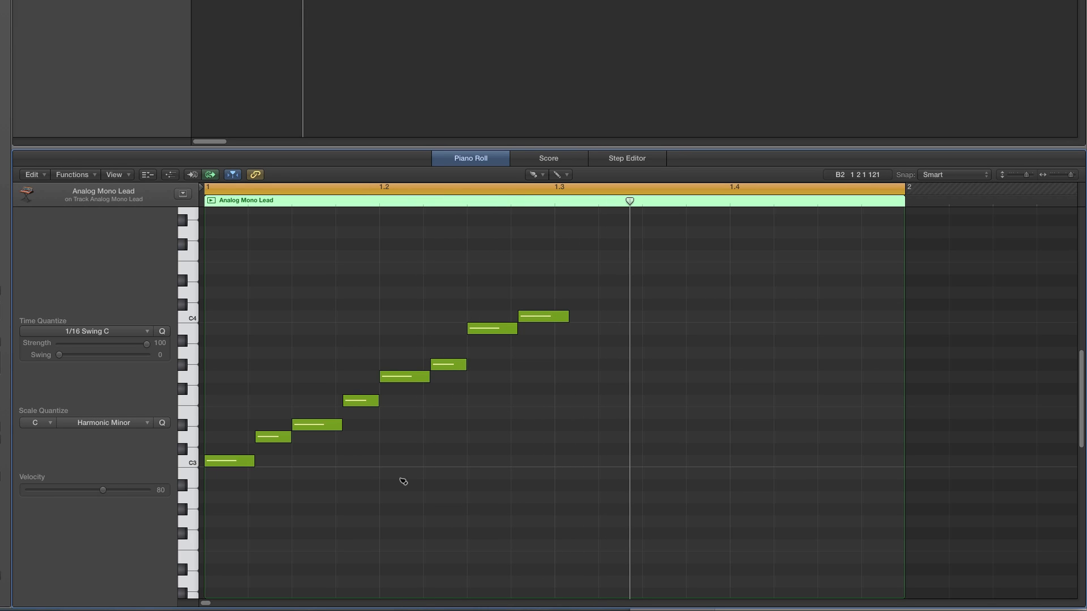
Step: Replace the run with an irregular up-and-down melody of swung notes between G#2 and C4, ending on C4, and play it back
key("super+a")
key("Delete")
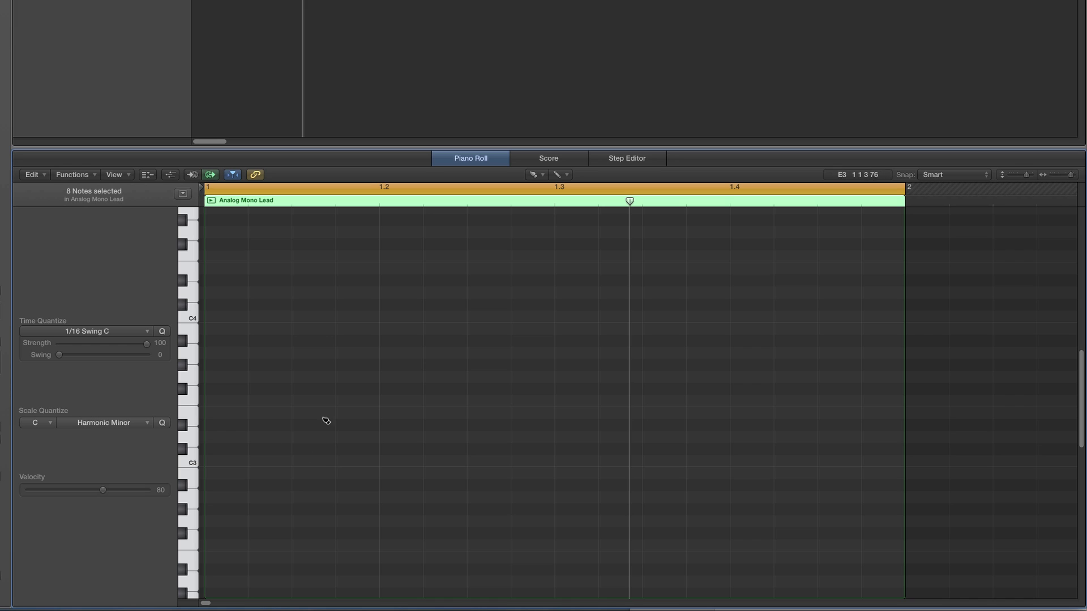
left_click(230, 463)
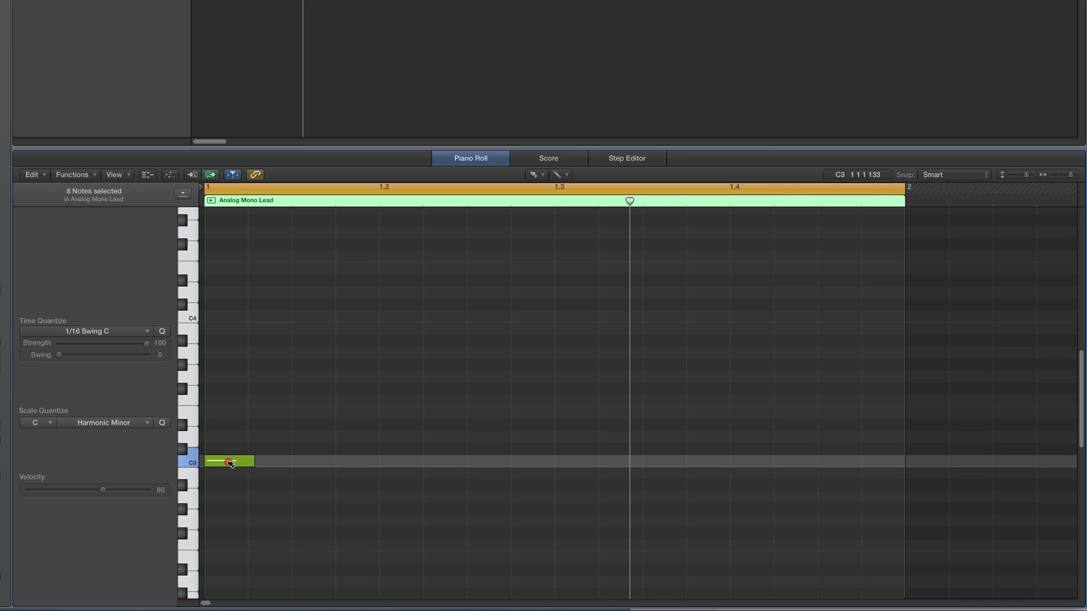
left_click(285, 463)
mouse_move(285, 463)
left_mouse_down()
mouse_move(284, 492)
mouse_move(313, 466)
mouse_move(315, 395)
mouse_move(356, 416)
mouse_move(410, 365)
mouse_move(443, 376)
mouse_move(481, 365)
mouse_move(488, 474)
mouse_move(587, 442)
mouse_move(590, 319)
left_mouse_up()
left_click(313, 493)
left_click(355, 403)
left_click(401, 417)
left_click(443, 366)
left_click(477, 376)
left_click(524, 475)
left_click(584, 460)
key("space")
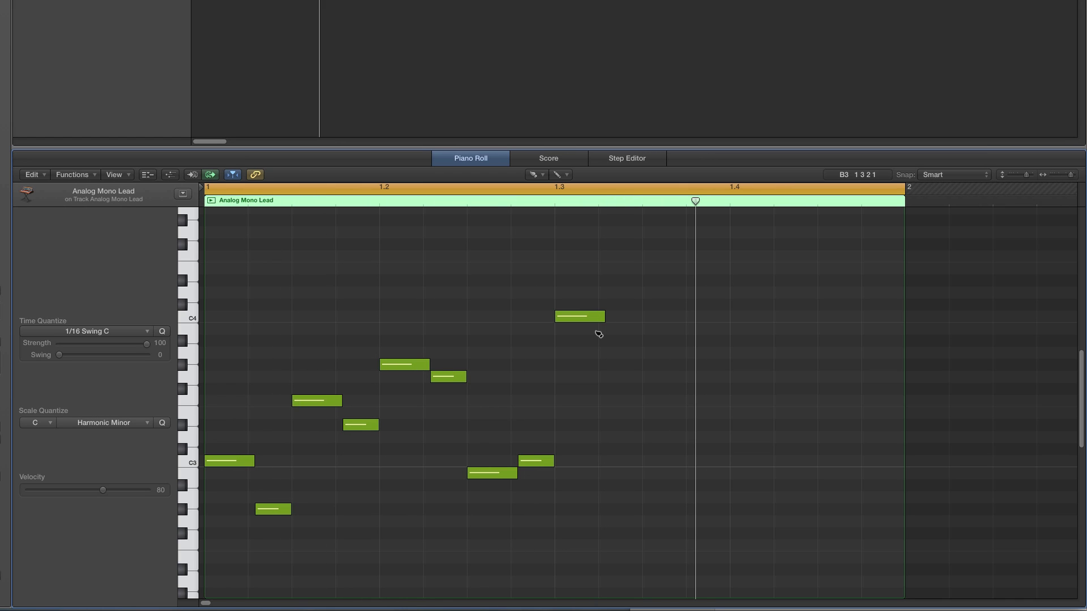
Step: Close the Piano Roll and delete the Analog Mono Lead region from the track
left_click(538, 176)
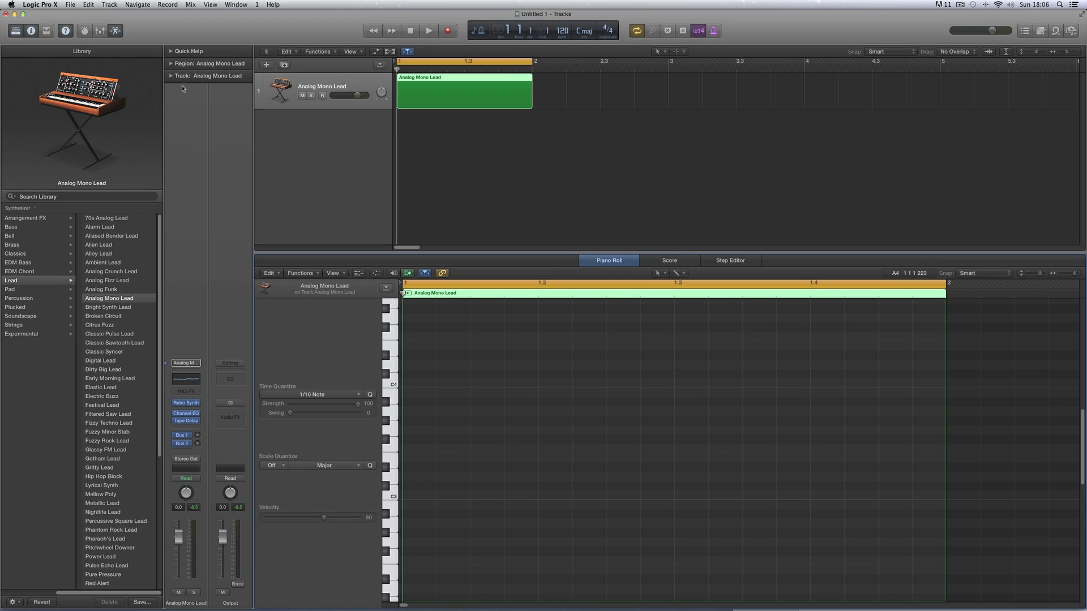
left_click(121, 33)
left_click(455, 81)
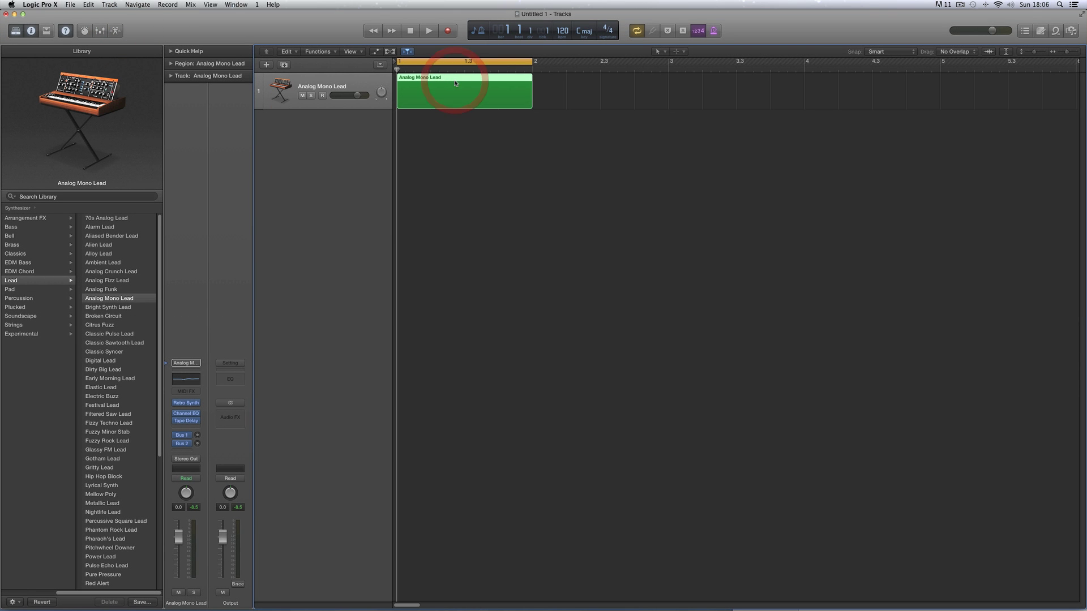
key("Delete")
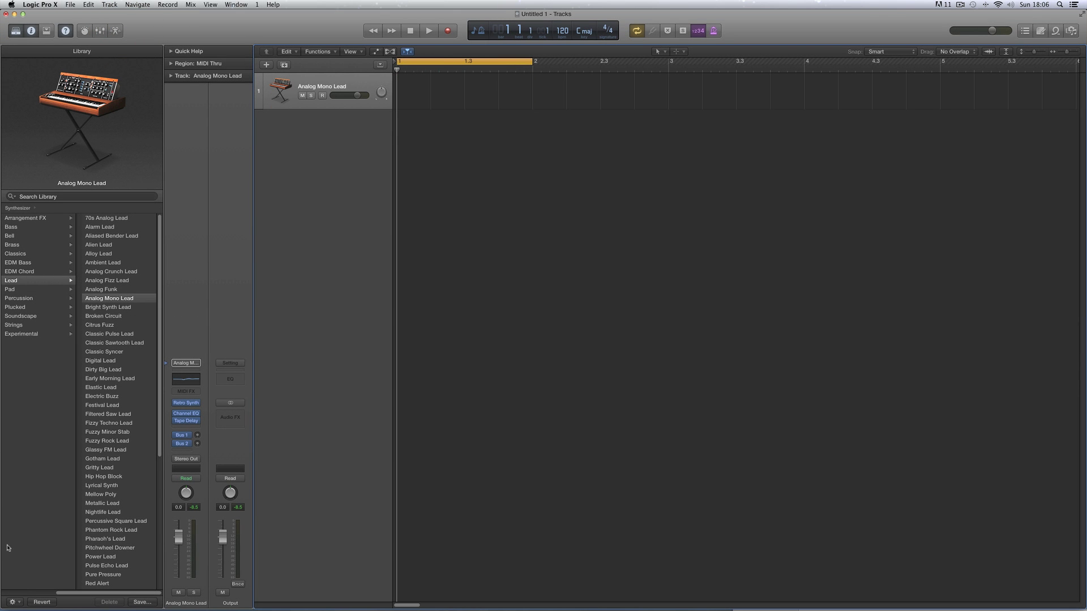
Step: Load the Gritty Funk patch from the Drum Machine category onto the track
left_click(9, 592)
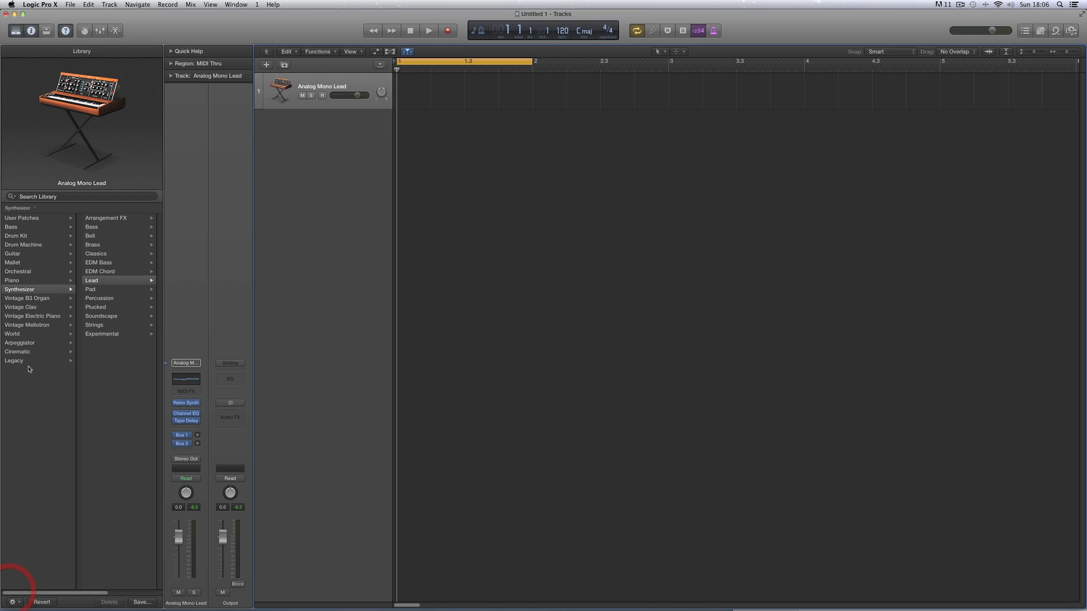
left_click(23, 246)
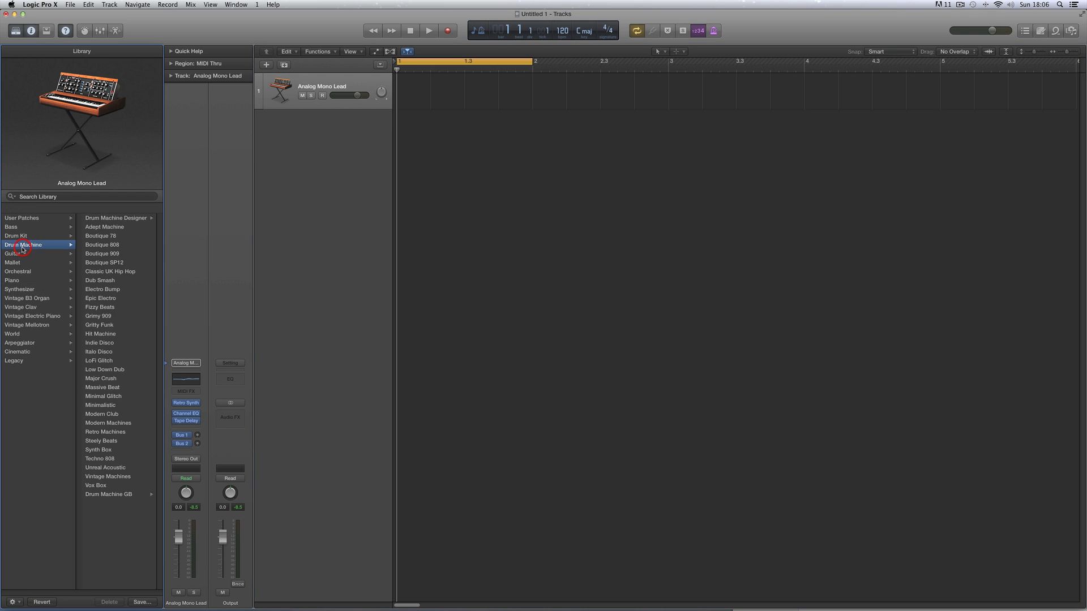
left_click(105, 327)
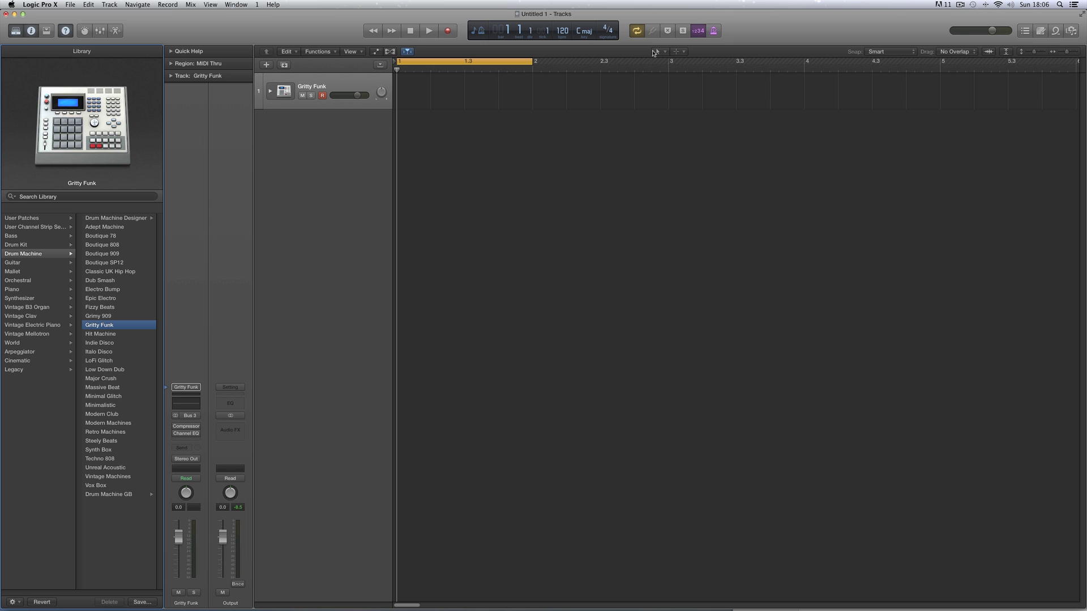
Step: Create a one-bar MIDI region at bar 1 of the Gritty Funk track with the Pencil tool, and switch back to the Pointer tool
left_click(654, 51)
left_click(660, 68)
left_click(453, 88)
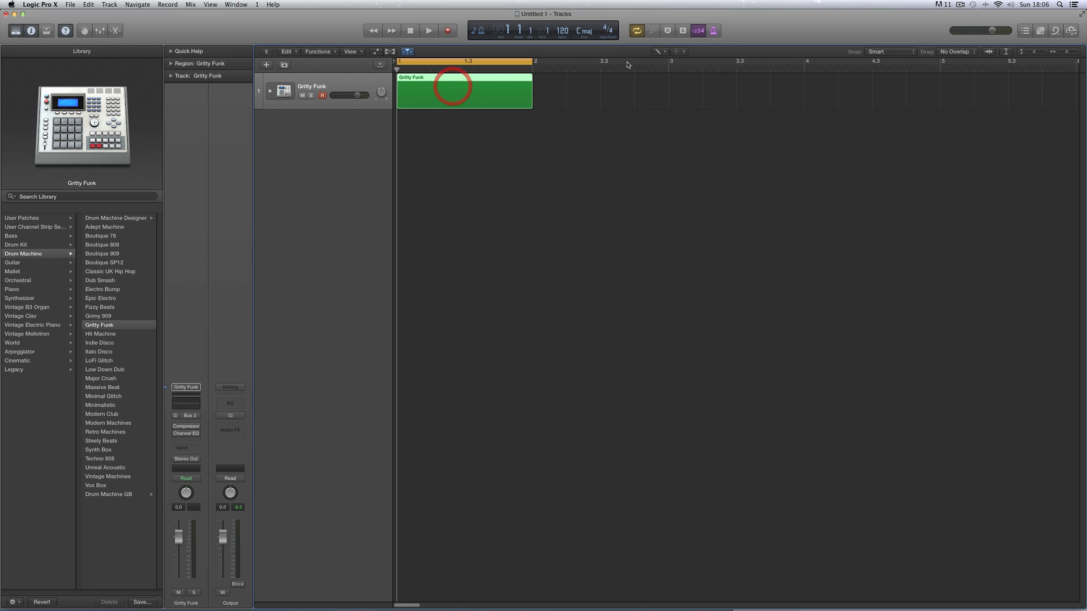
left_click(657, 52)
left_click(665, 59)
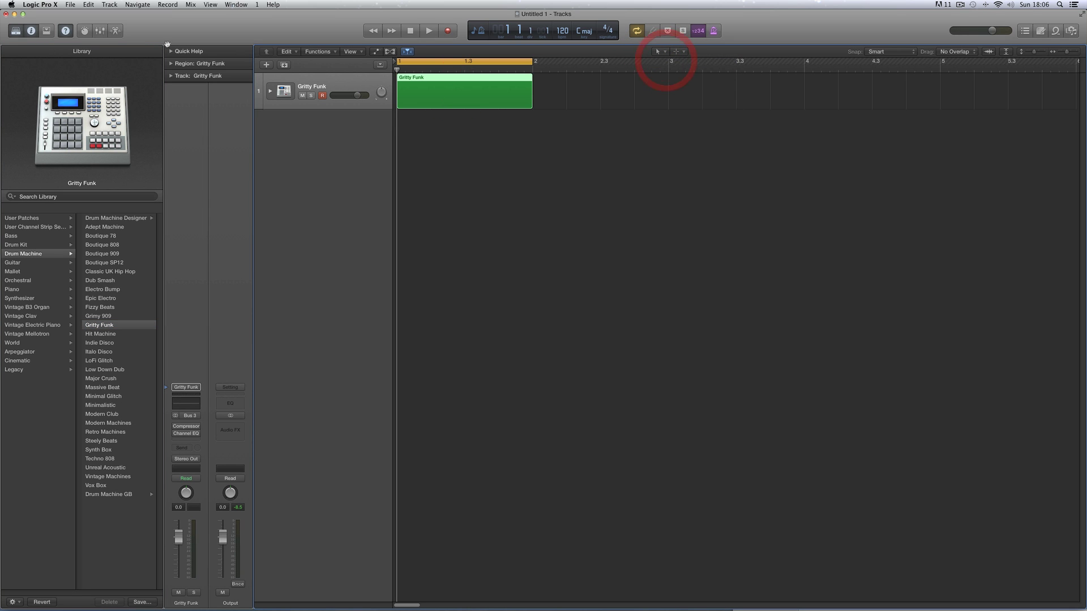
Step: Open the Gritty Funk region in the Piano Roll and show its named drum rows from Bass Hit to Kick 1
left_click(117, 33)
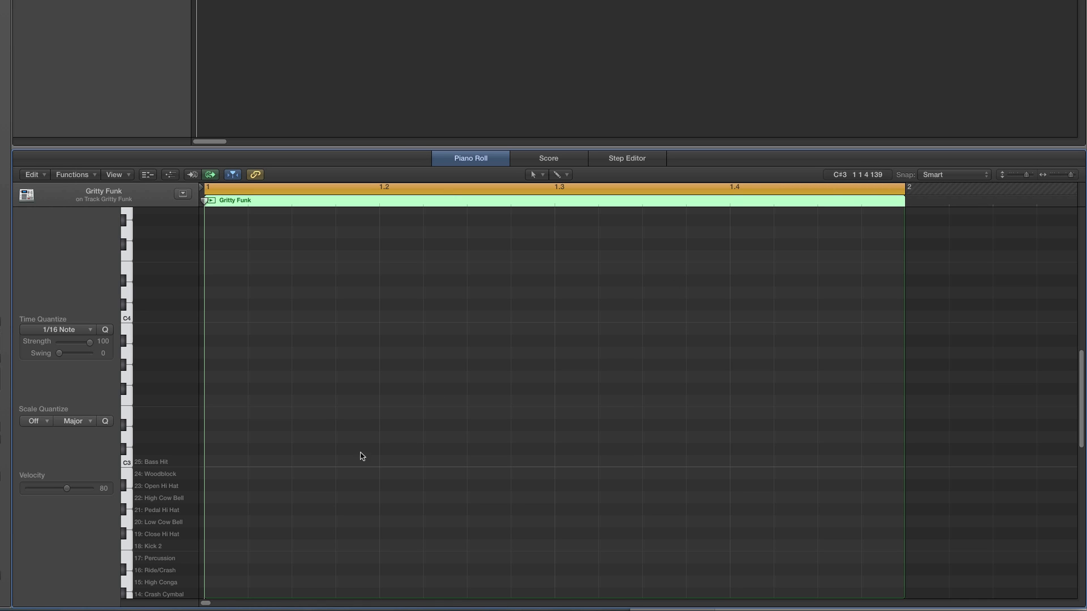
scroll(360, 459, "down", 10)
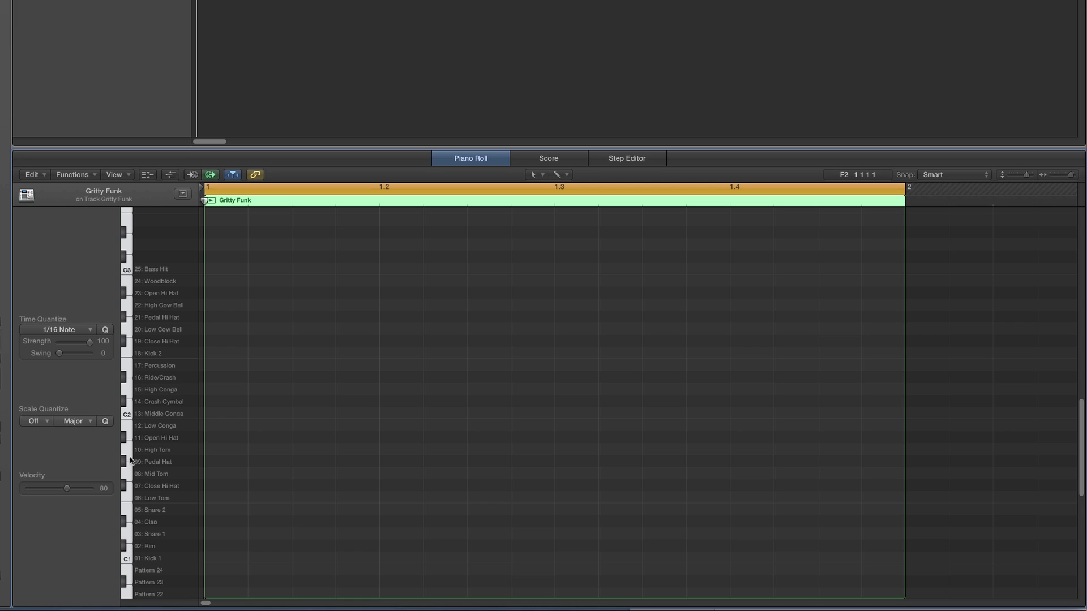
scroll(317, 368, "down", 1)
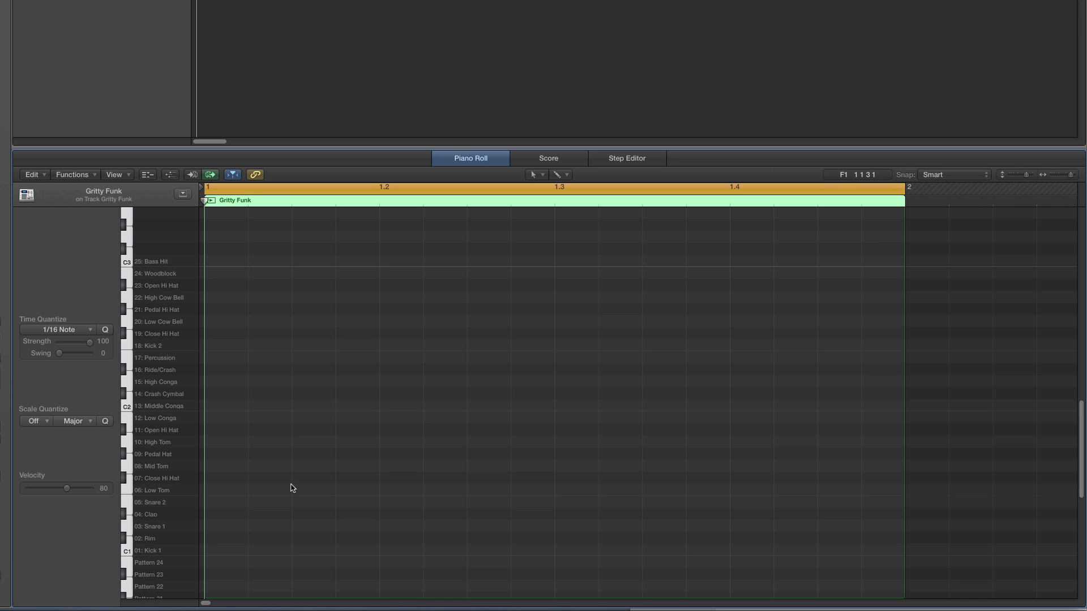
Step: Turn on the step sequencer and pattern mode in the kit's Ultrabeat plug-in and close its window
scroll(292, 488, "down", 3)
scroll(293, 488, "down", 10)
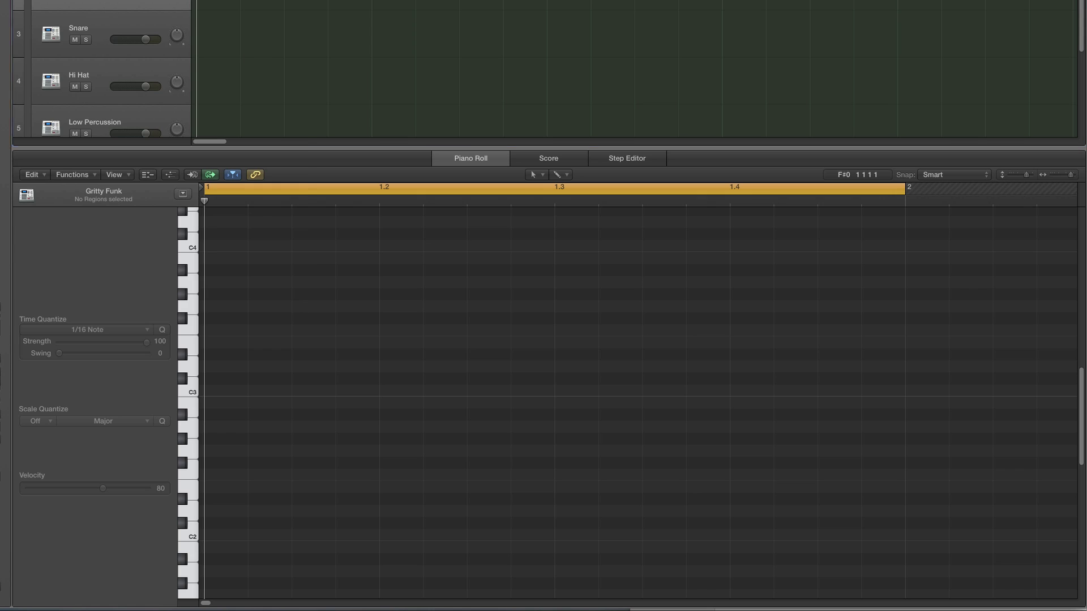
key("v")
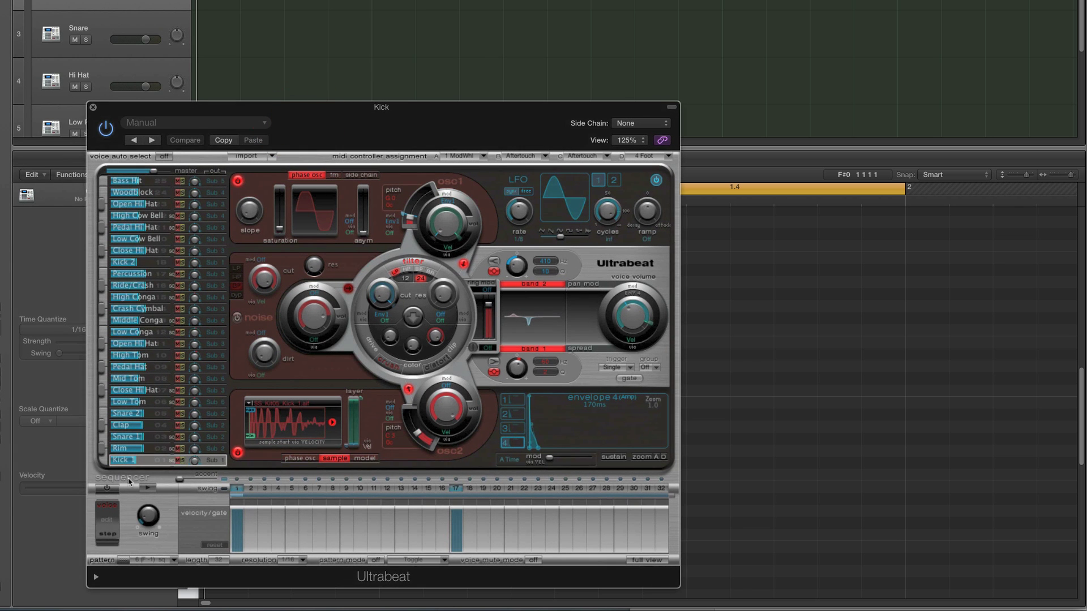
left_click(107, 488)
left_click(375, 560)
left_click(376, 560)
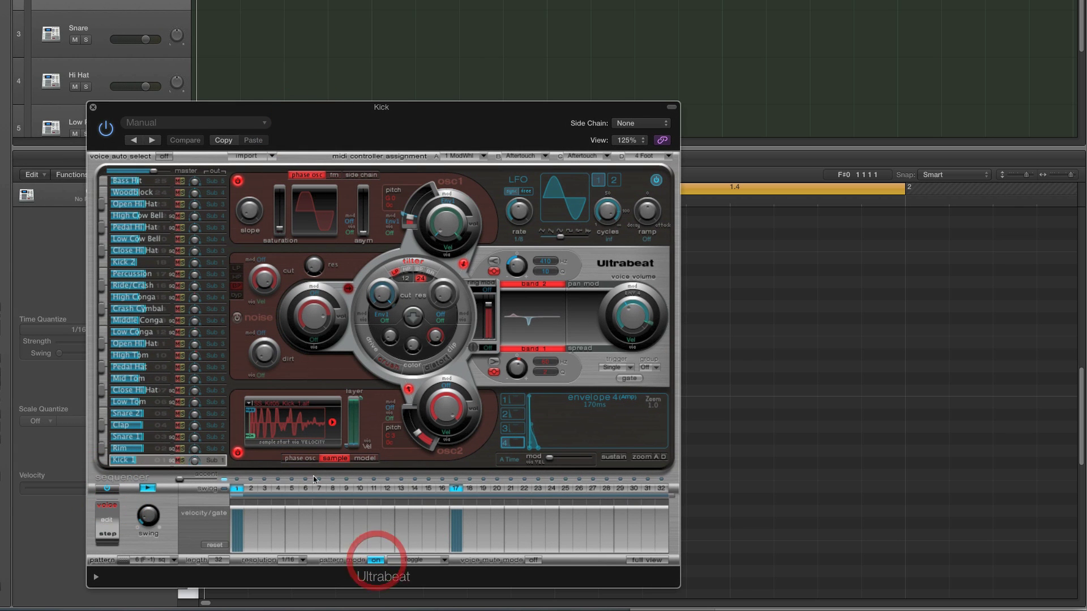
left_click(93, 107)
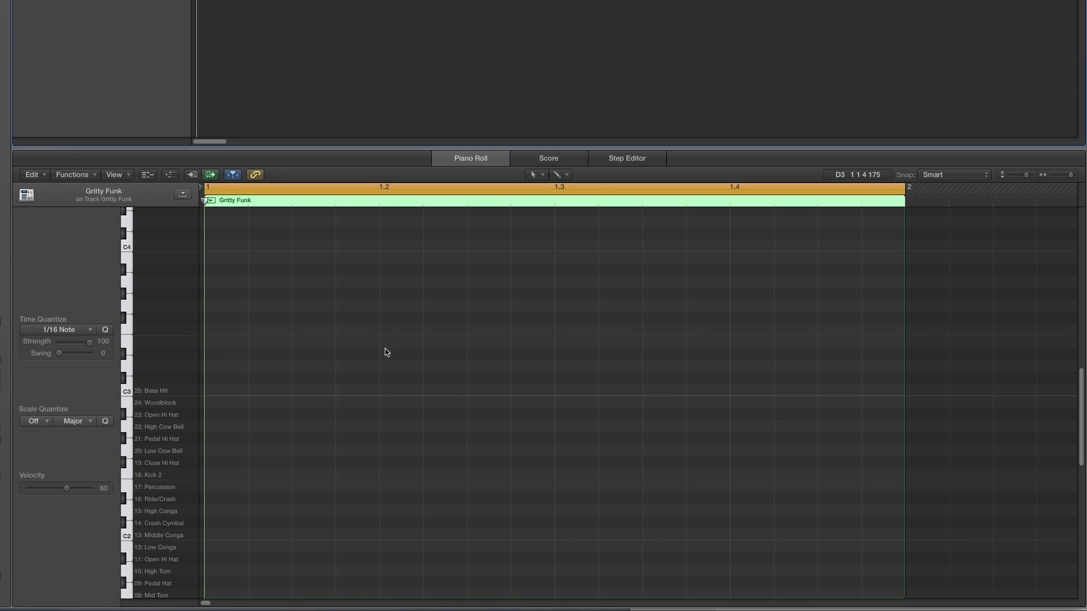
Step: Choose the Brush Tool, and paint and erase a note on the Pattern 1 row at the start of the region
left_click(534, 175)
left_click(569, 359)
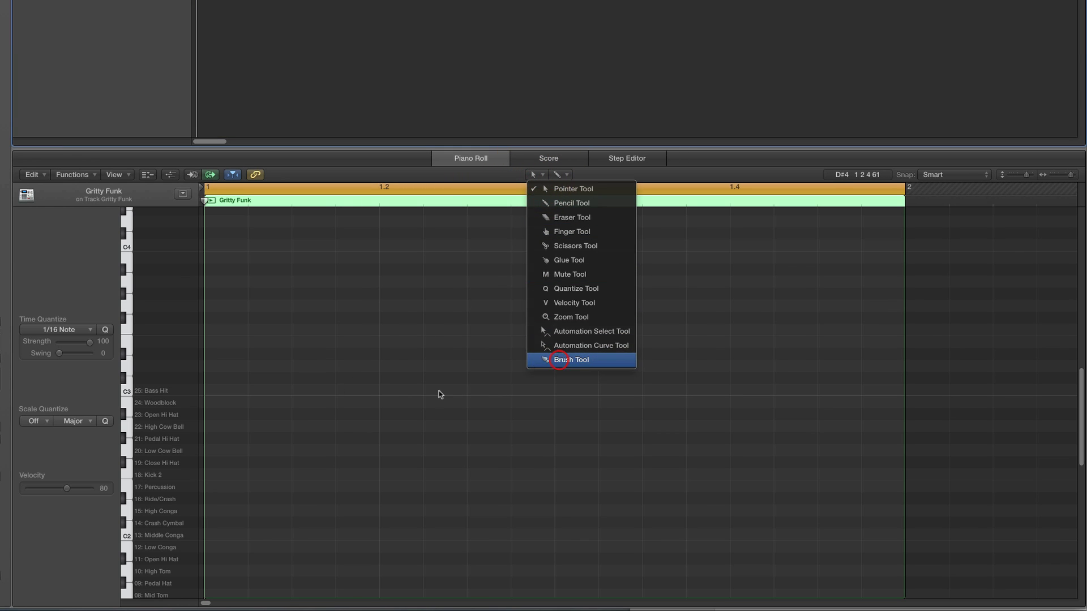
scroll(340, 442, "down", 10)
scroll(321, 464, "down", 5)
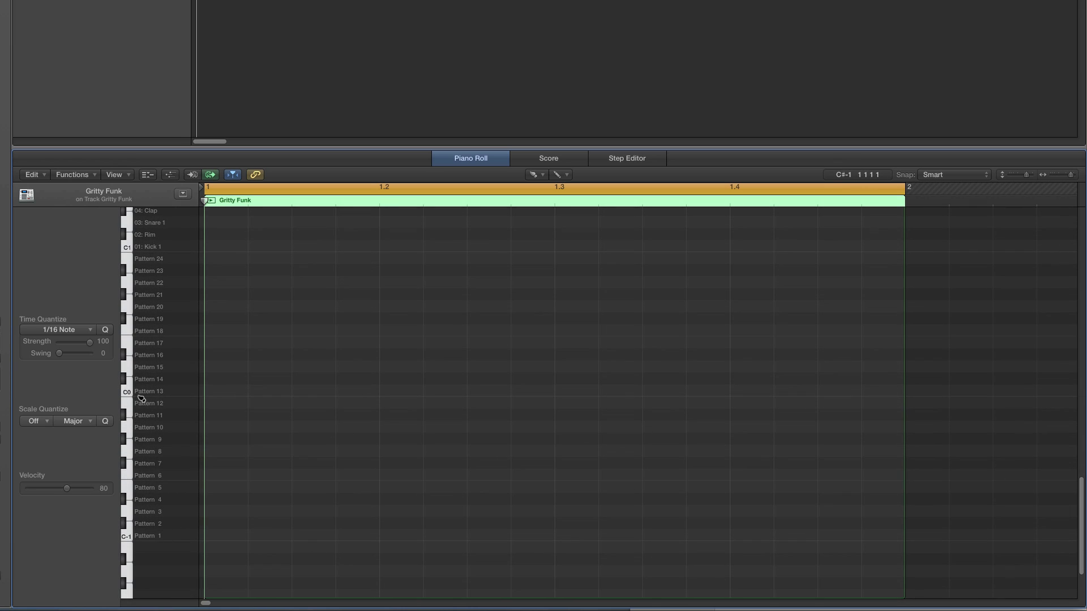
left_click(224, 537)
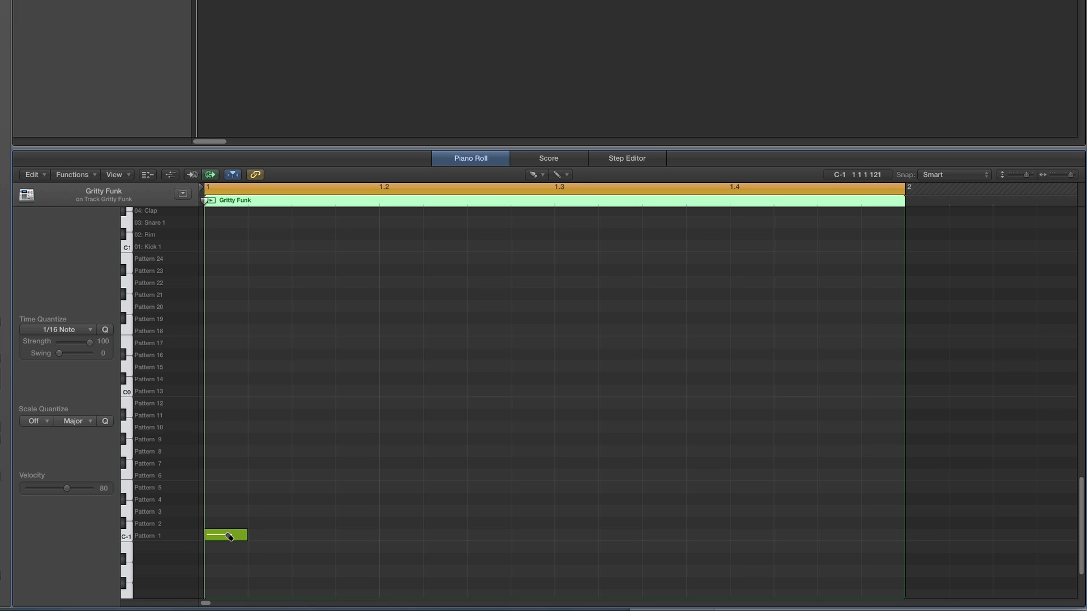
left_click(227, 536)
Step: Audition Patterns 4, 7 and 9 by painting and erasing a note in each row at the start of the region
left_click(224, 502)
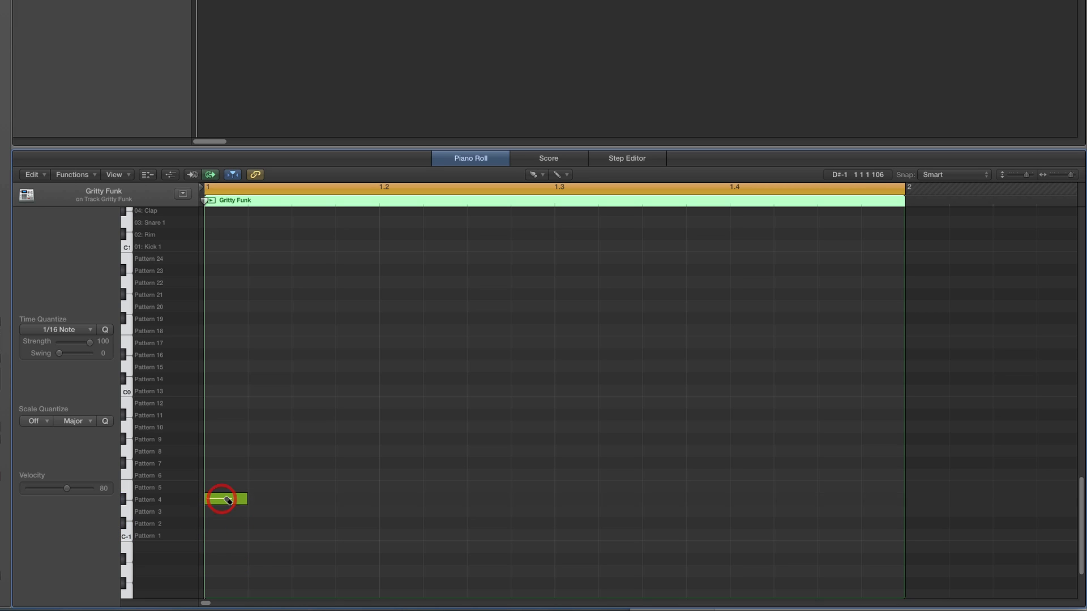
left_click(227, 502)
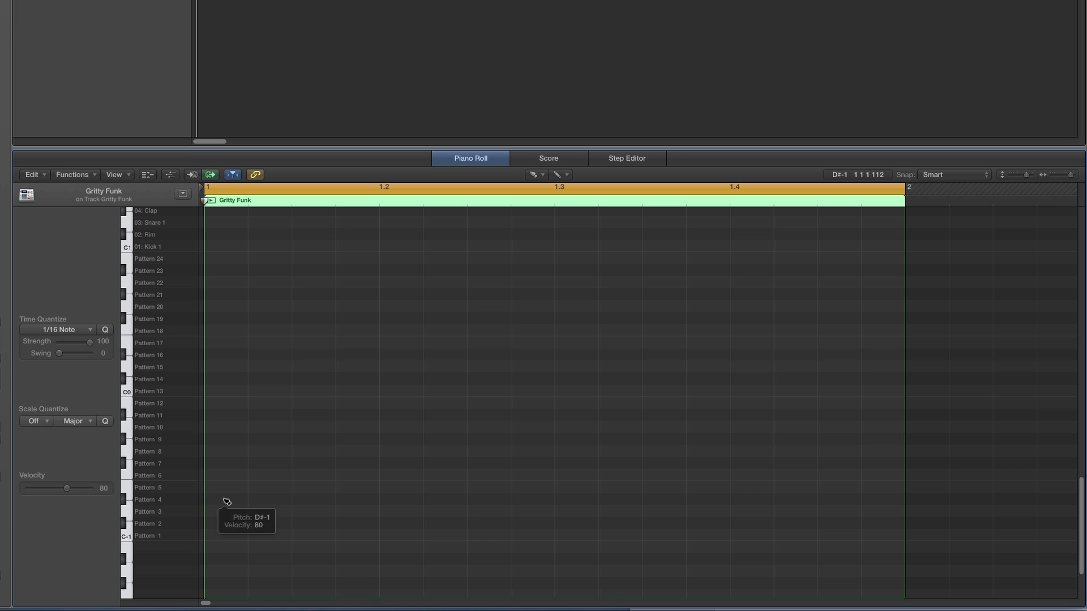
left_click(224, 467)
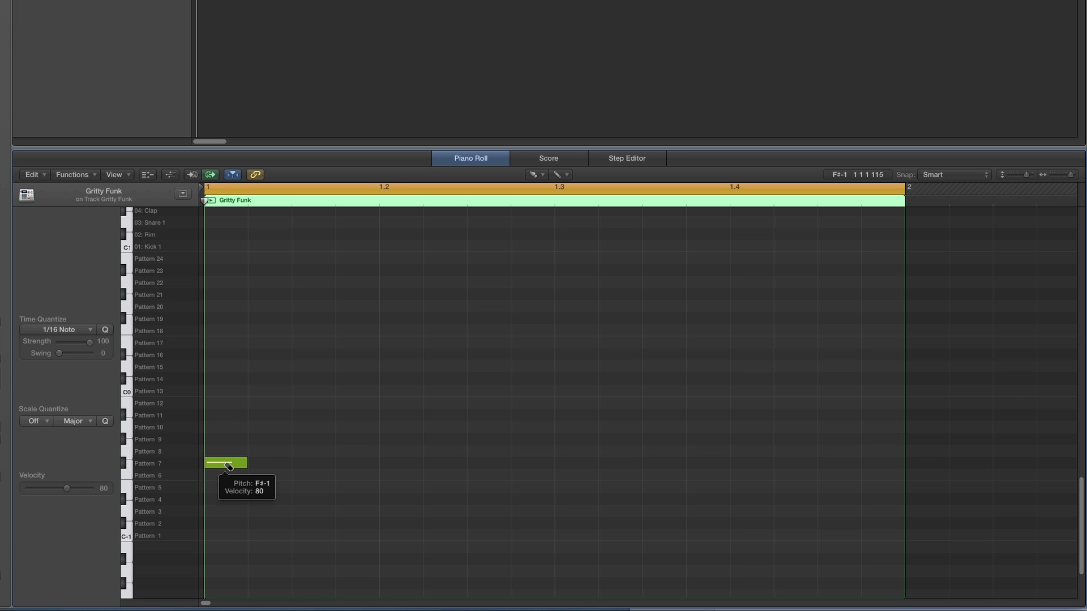
left_click(226, 467)
left_click(226, 439)
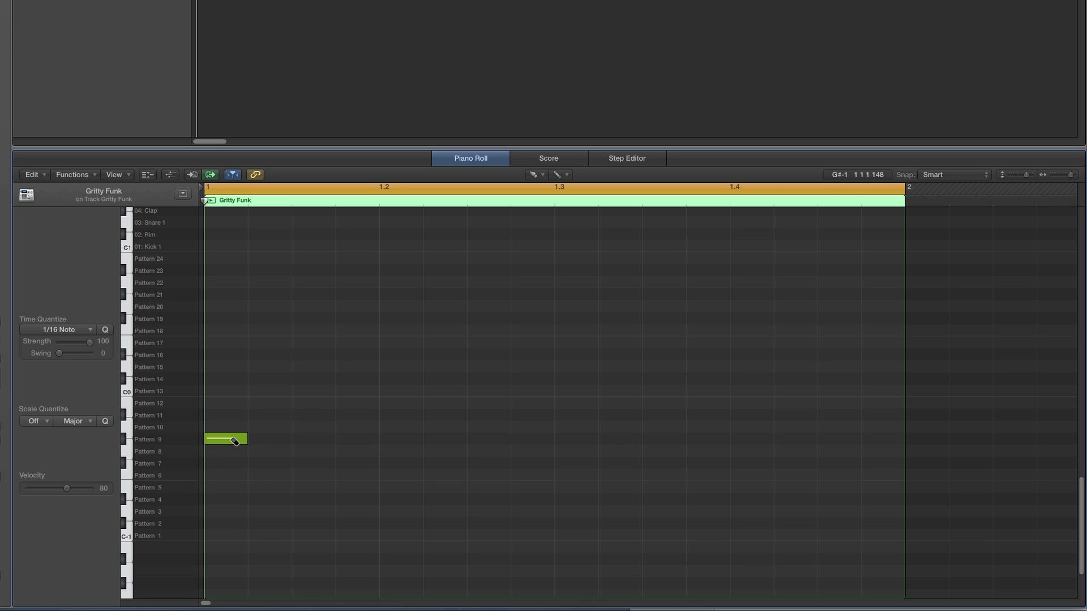
left_click(234, 441)
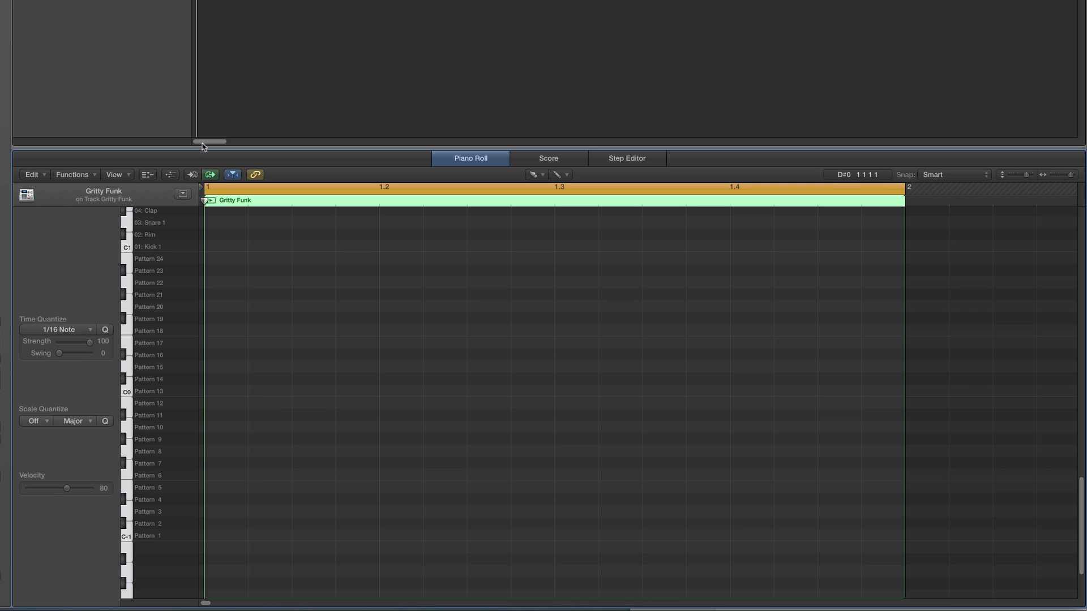
Step: Show Drum Names in place of the Piano Roll keyboard and review the named drum and pattern rows
left_click(126, 175)
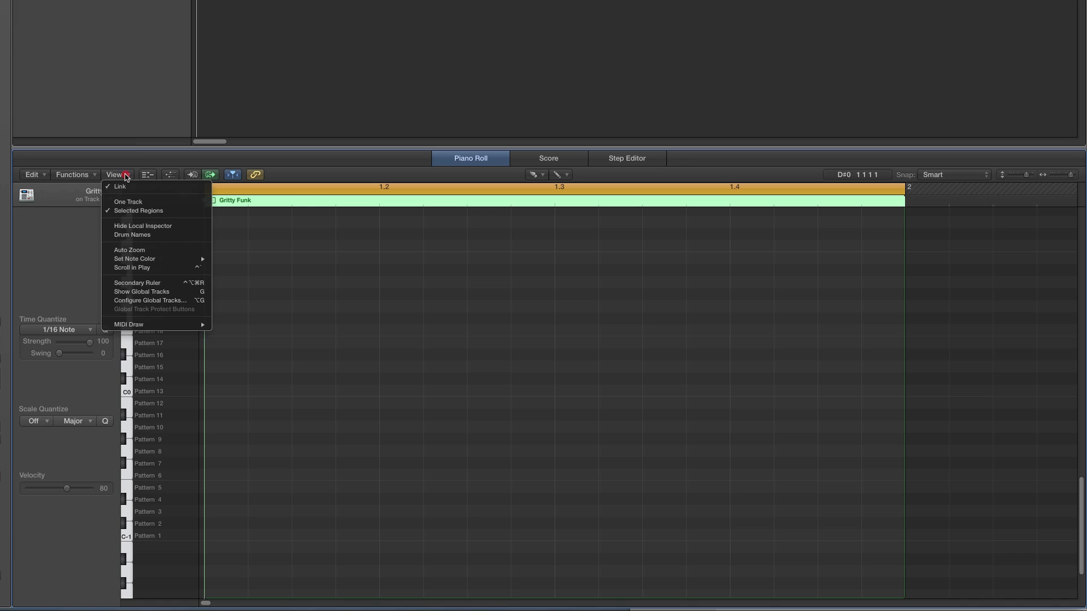
left_click(142, 235)
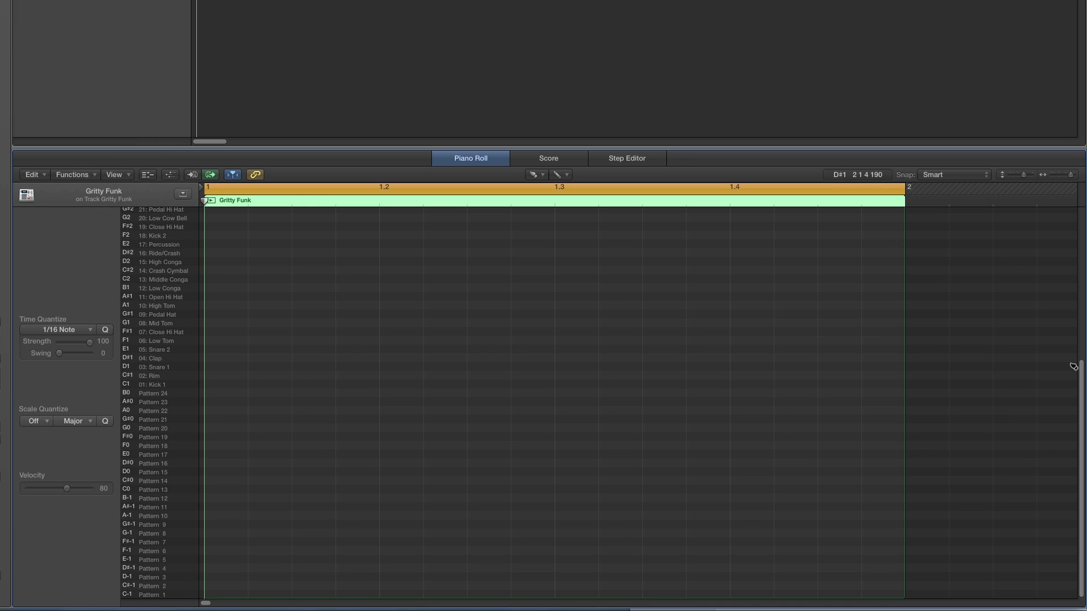
left_click_drag(1081, 384, 1067, 311)
left_click_drag(1031, 177, 1028, 176)
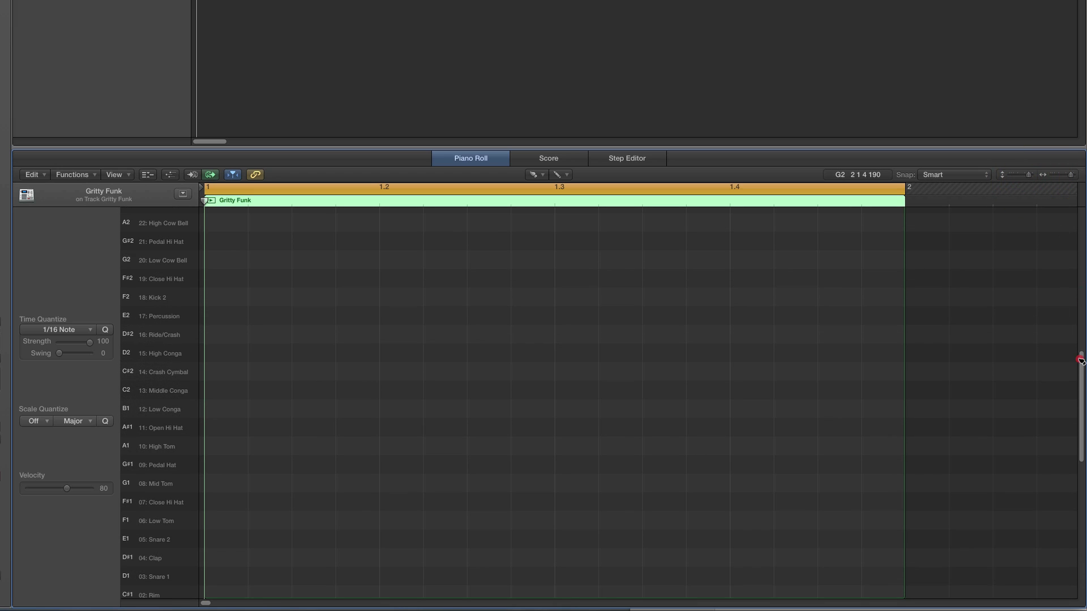
mouse_move(1079, 360)
left_mouse_down()
mouse_move(1082, 372)
mouse_move(1078, 365)
left_mouse_up()
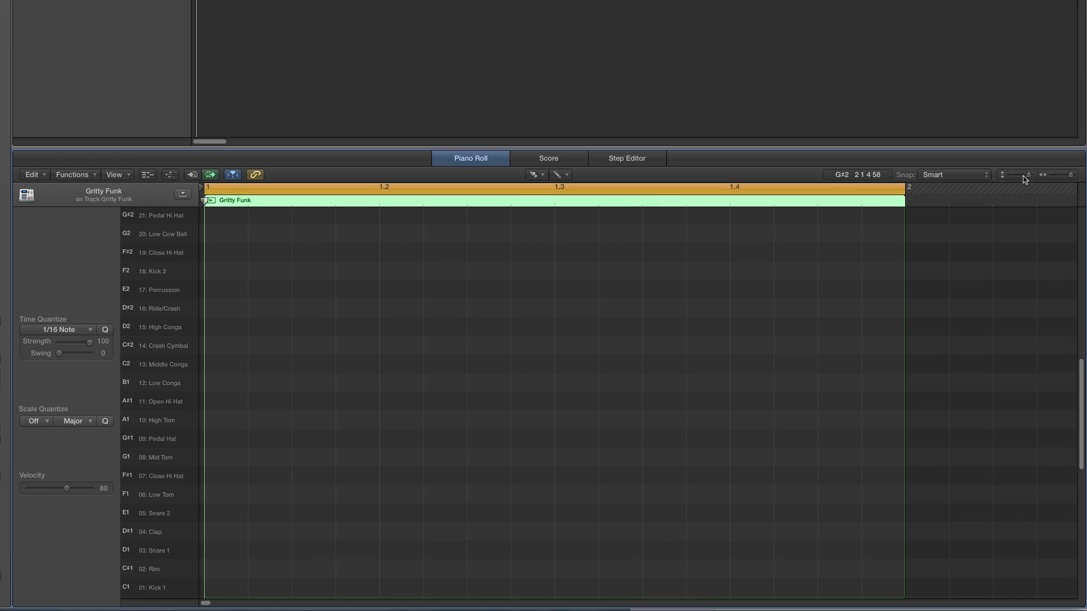
left_click_drag(1024, 179, 1020, 179)
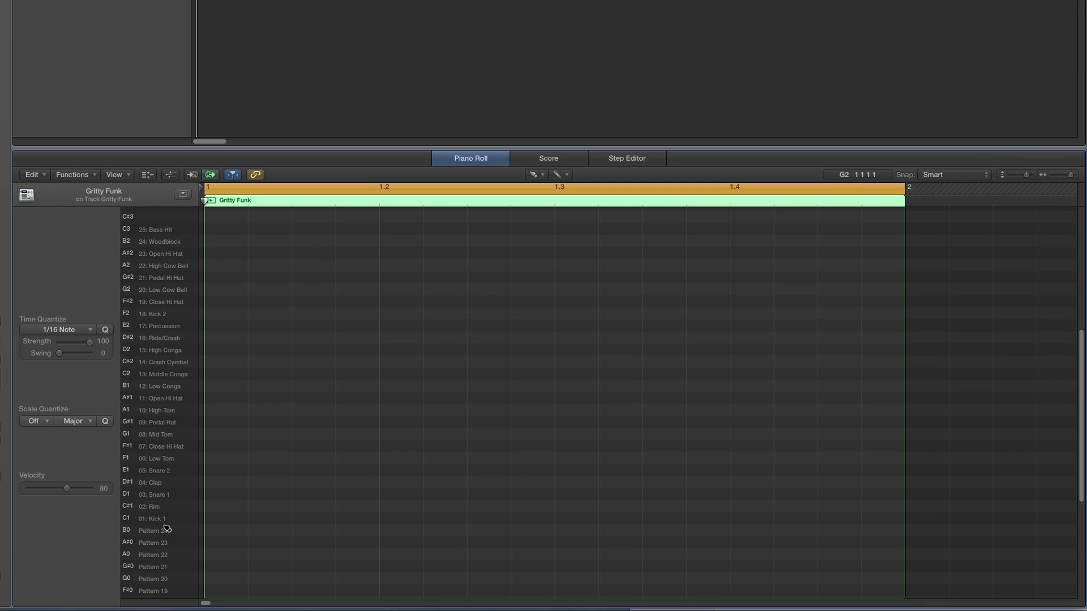
scroll(224, 503, "up", 5)
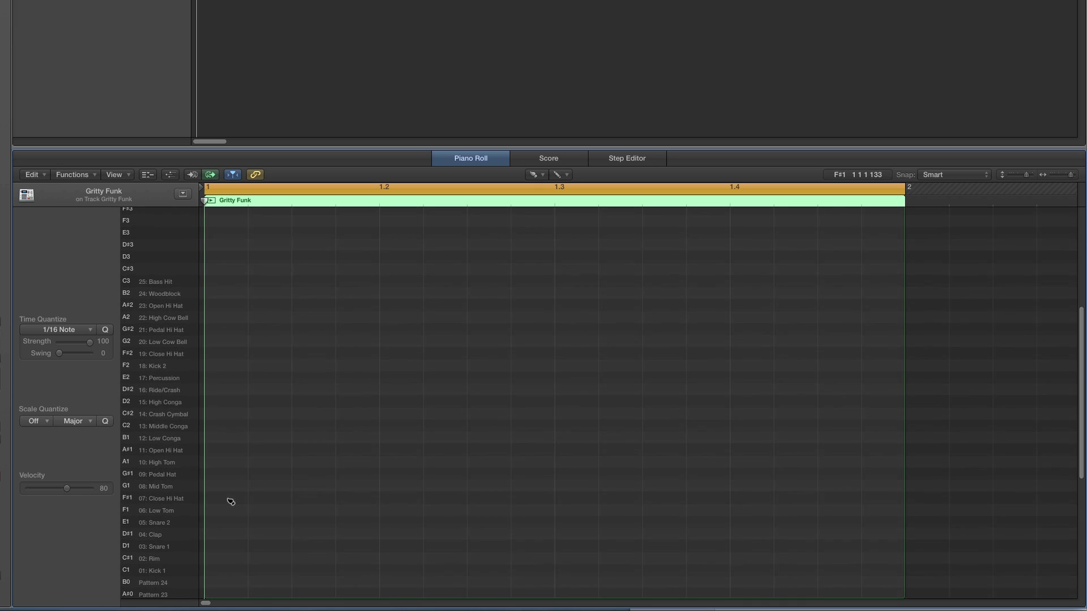
scroll(231, 502, "up", 2)
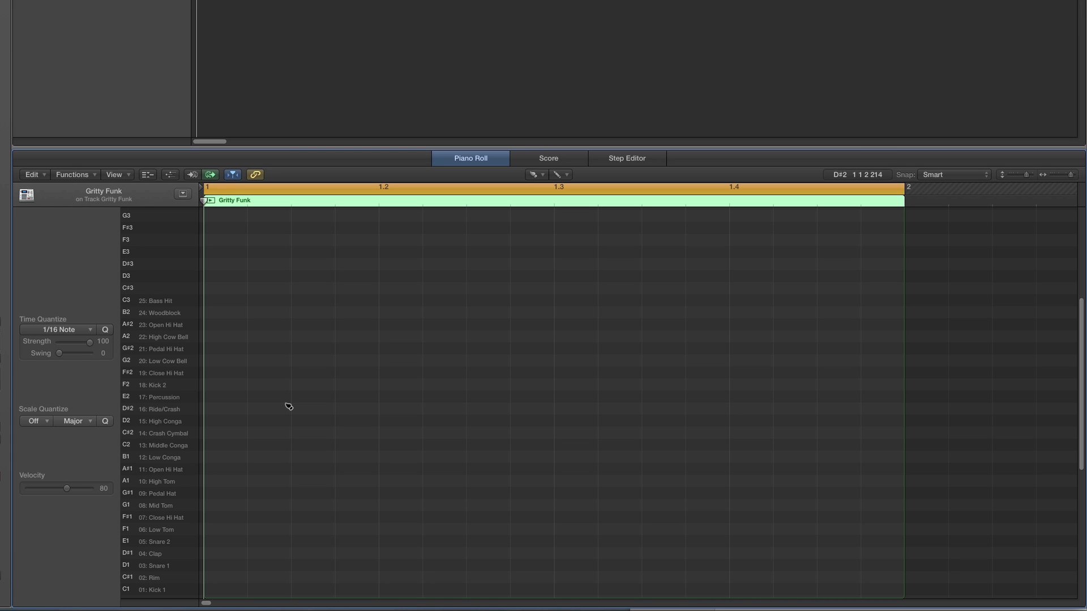
scroll(288, 407, "down", 8)
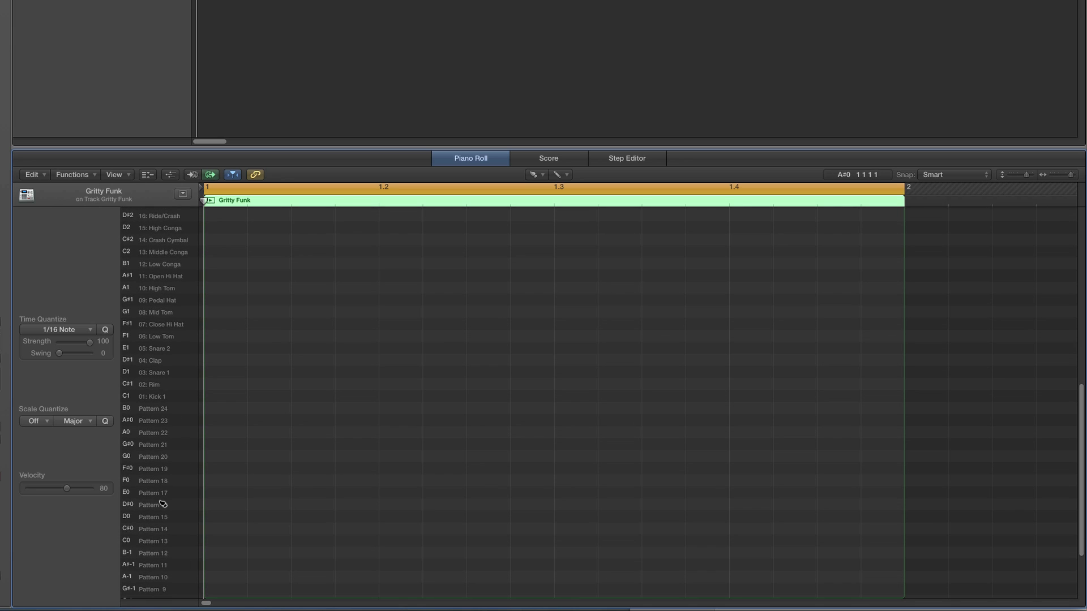
scroll(310, 488, "up", 3)
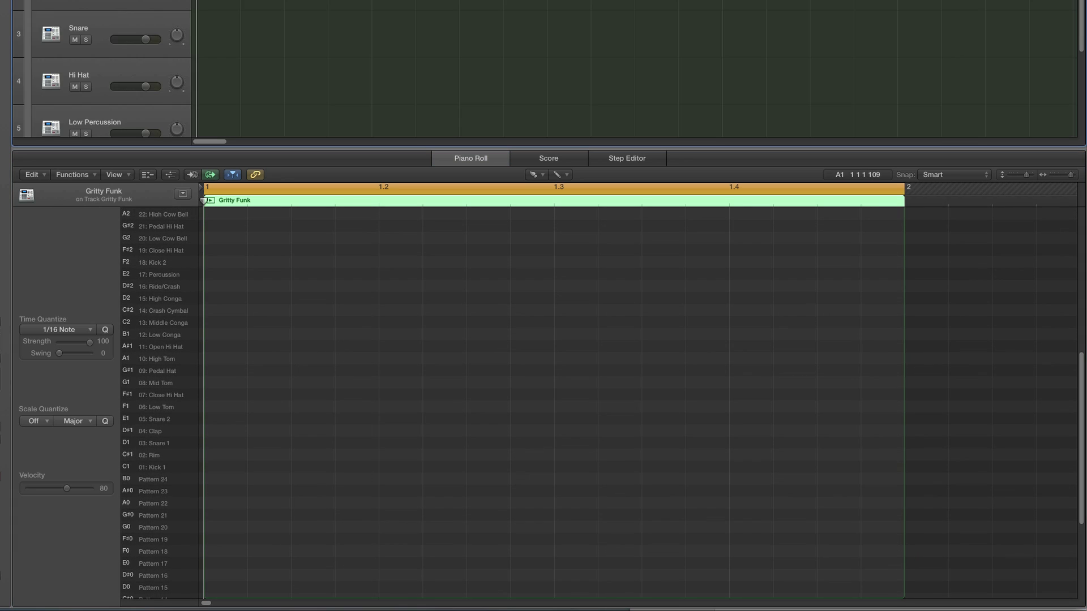
Step: Turn off pattern mode and the step sequencer in Ultrabeat and close the plug-in window
key("v")
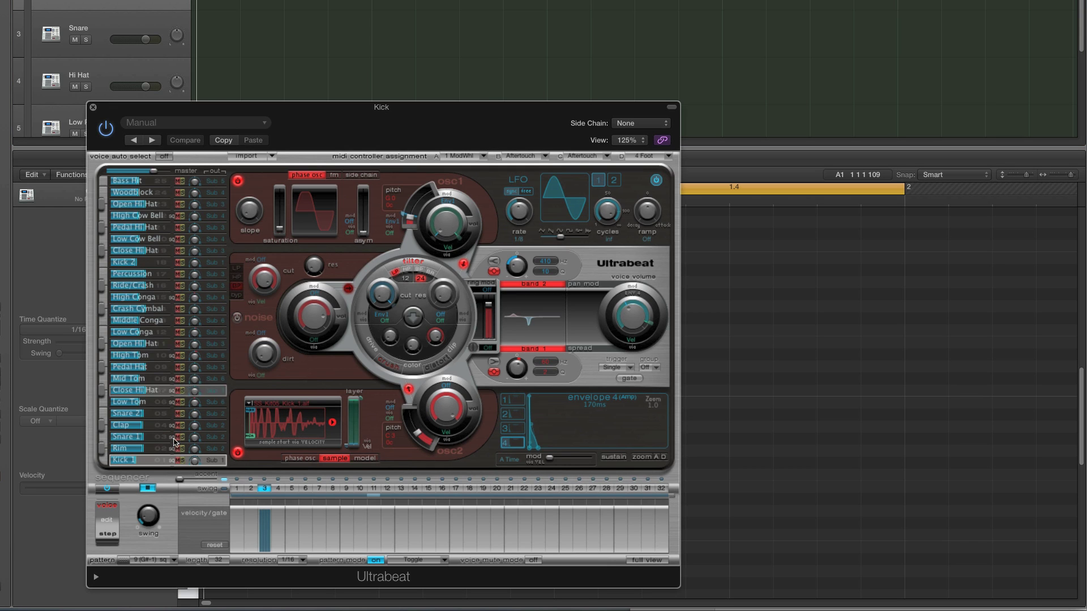
left_click(376, 561)
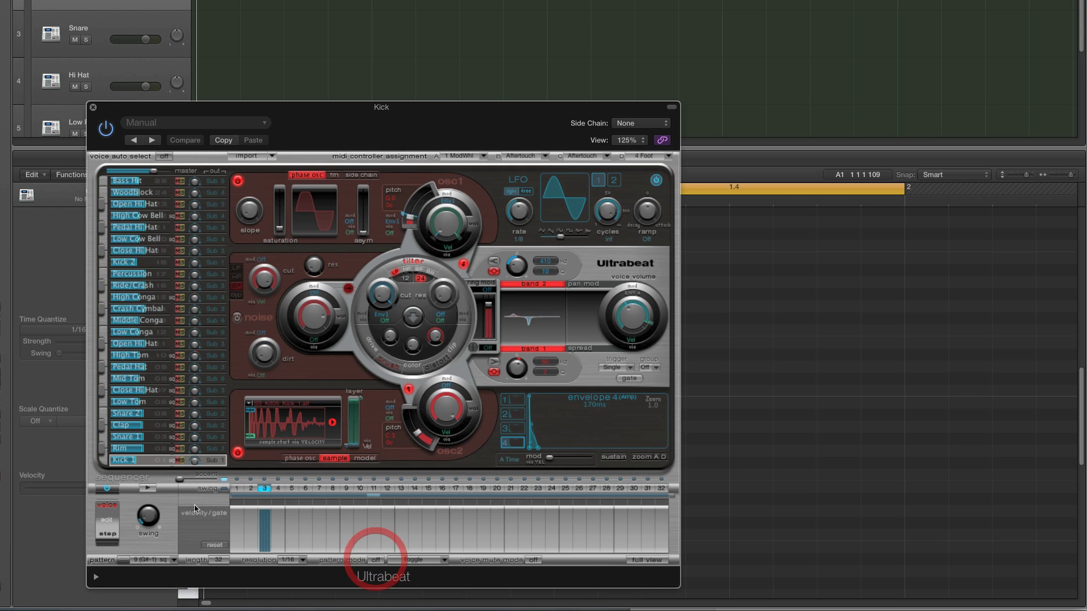
left_click(107, 487)
left_click(93, 108)
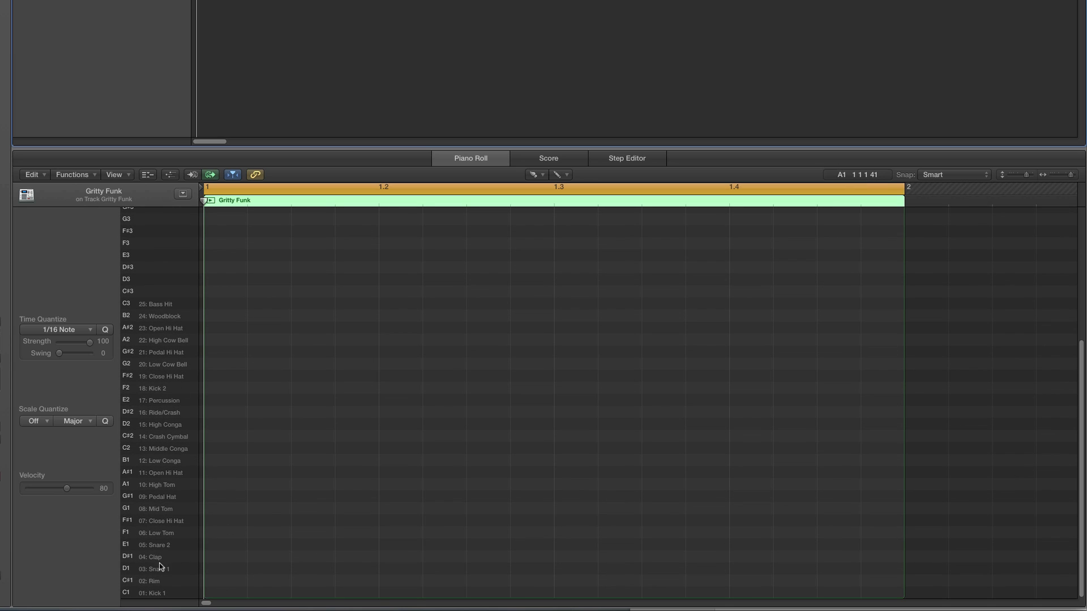
Step: Enlarge the drum rows vertically down to Kick 1 and keep Time Quantize at 1/16 Note
scroll(163, 329, "down", 1)
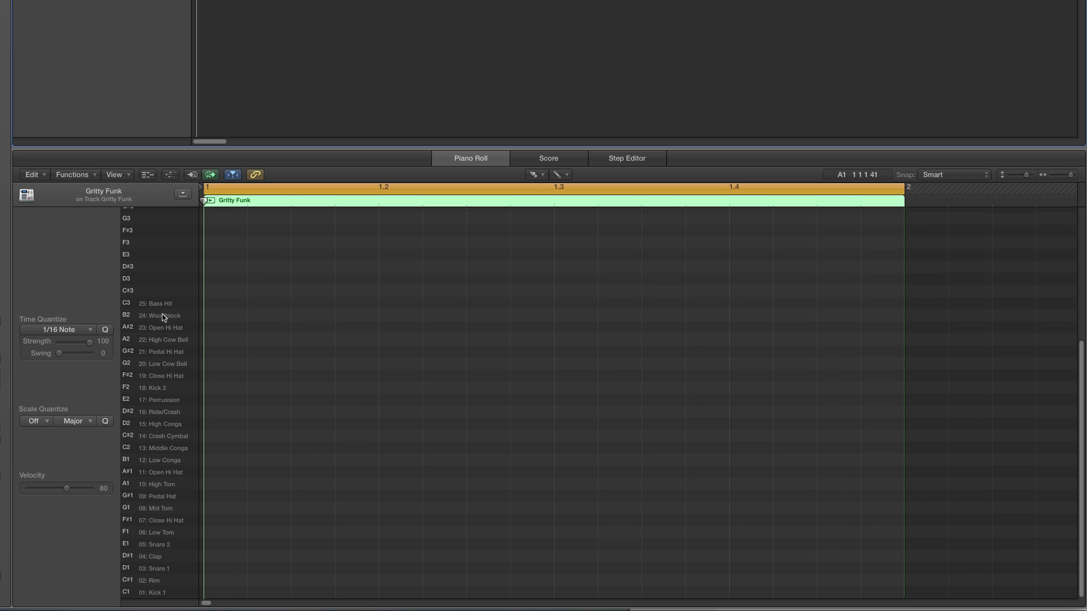
left_click(1028, 174)
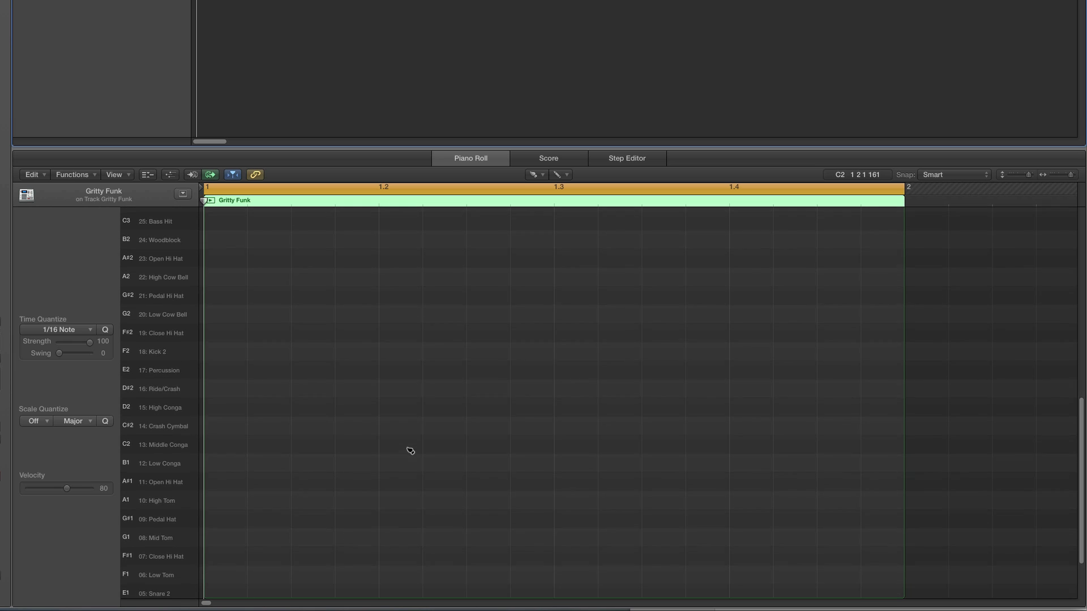
scroll(410, 451, "down", 4)
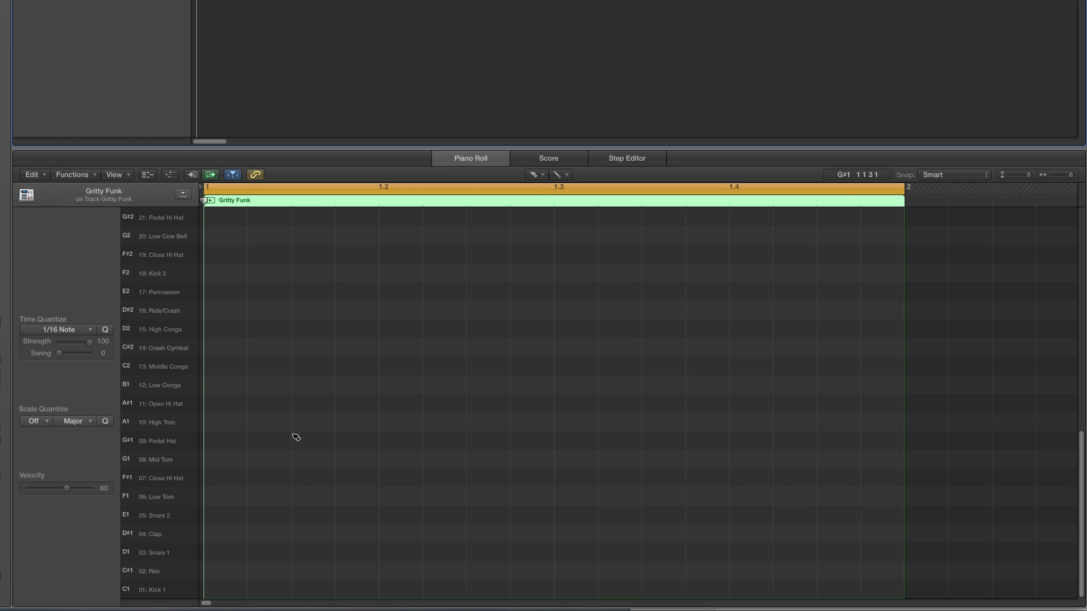
left_click(78, 332)
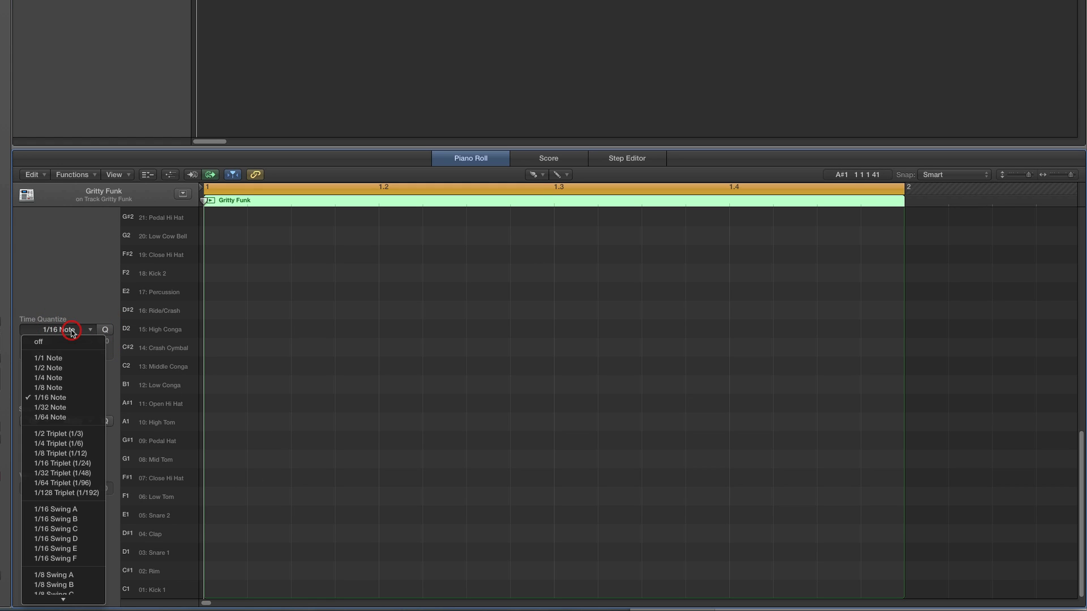
left_click(56, 398)
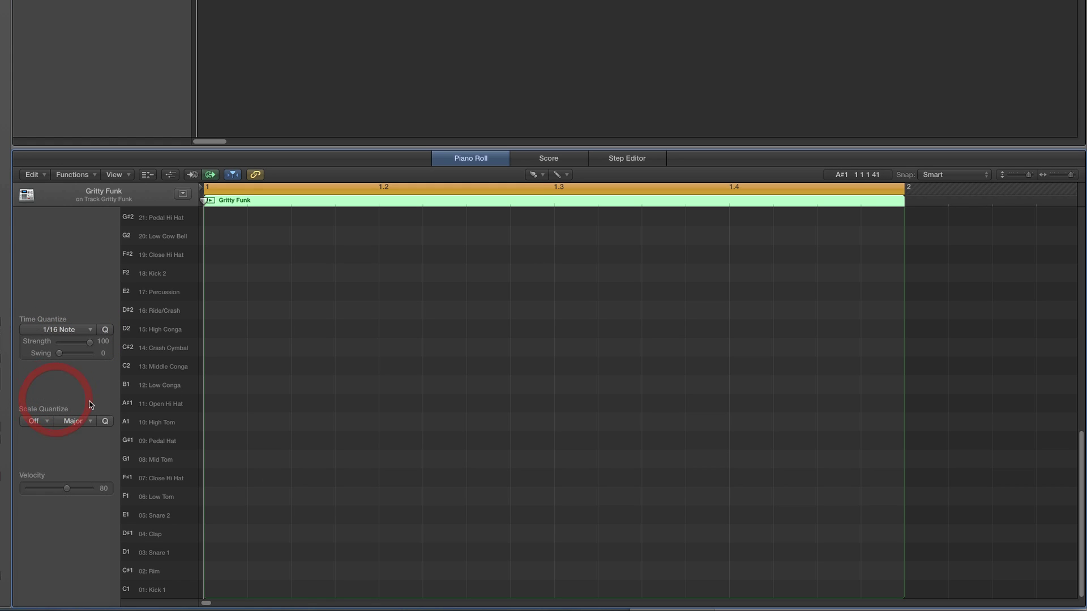
Step: Paint Kick 1 notes on beats 1 and 3 and at 1.3.3, and Snare 1 notes on beats 2 and 4
left_click(220, 592)
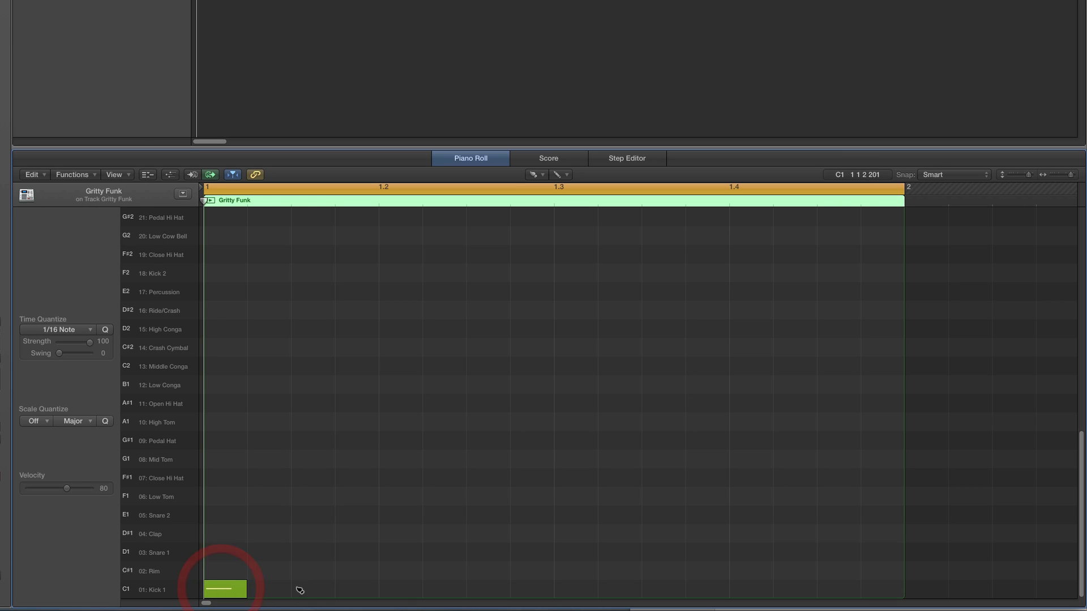
left_click(403, 552)
left_click(587, 589)
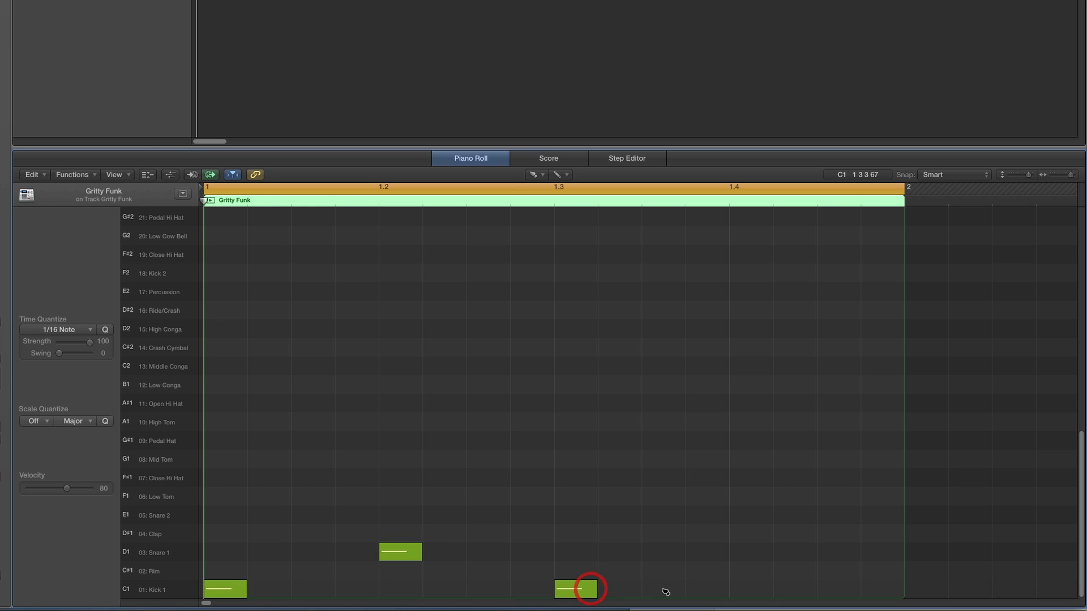
left_click(662, 589)
left_click(754, 553)
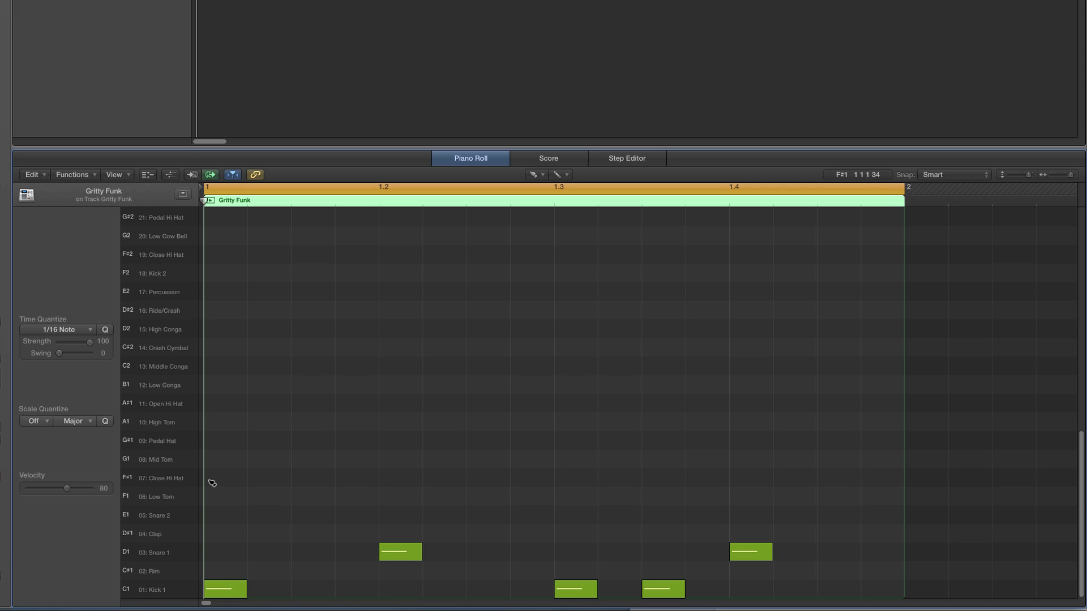
Step: Brush continuous sixteenth notes across the whole bar on the 07: Close Hi Hat row and play back the beat
left_click(69, 330)
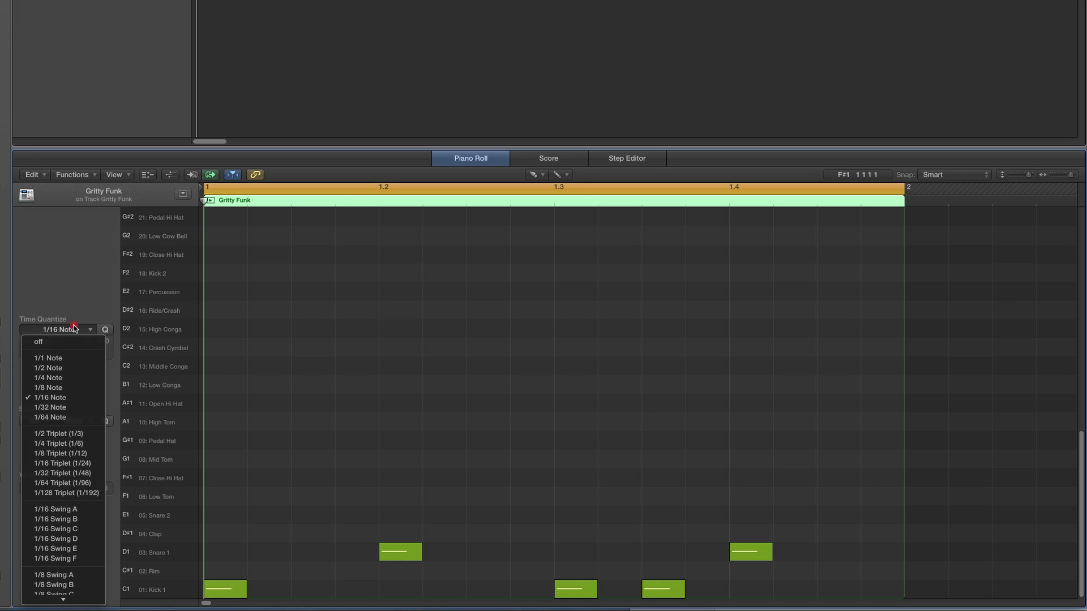
left_click(215, 429)
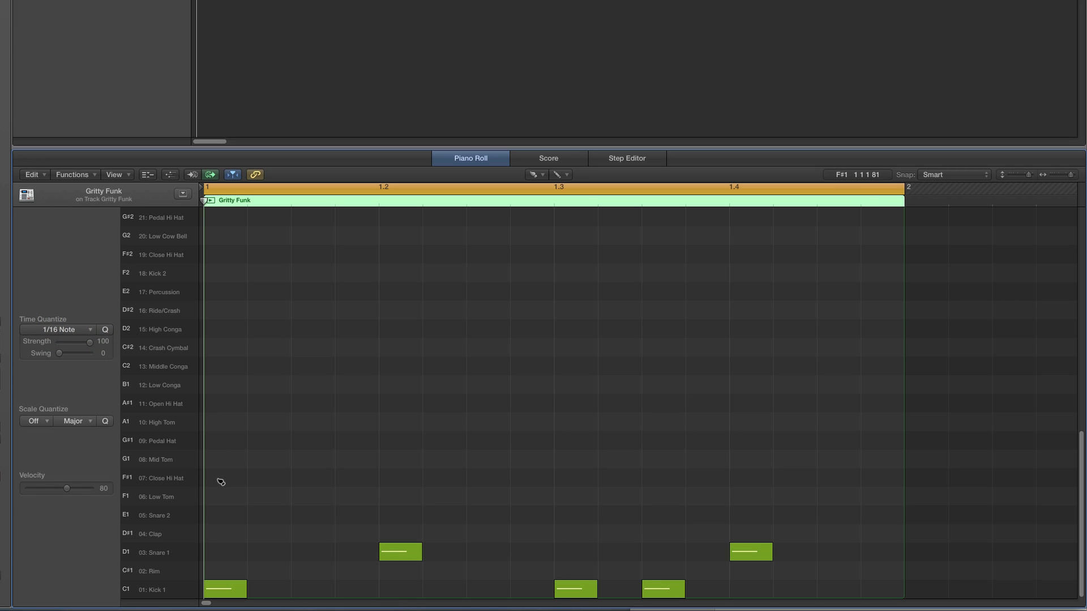
left_click_drag(221, 478, 882, 478)
key("space")
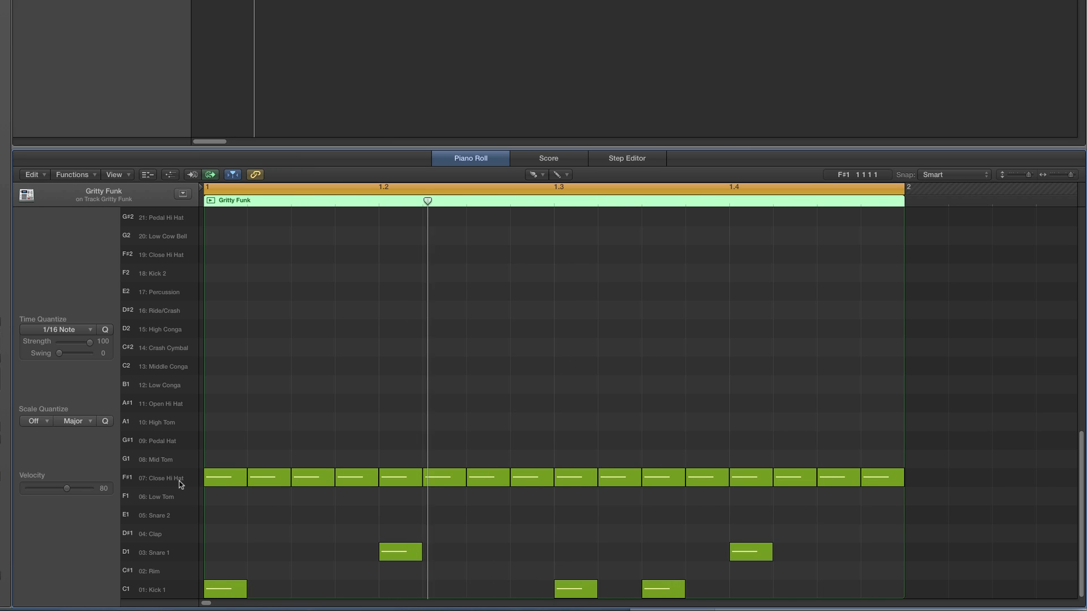
Step: Delete the Close Hi Hat notes, set Time Quantize to 1/16 Swing C, brush the whole hi-hat bar again and play the beat
left_click(178, 481)
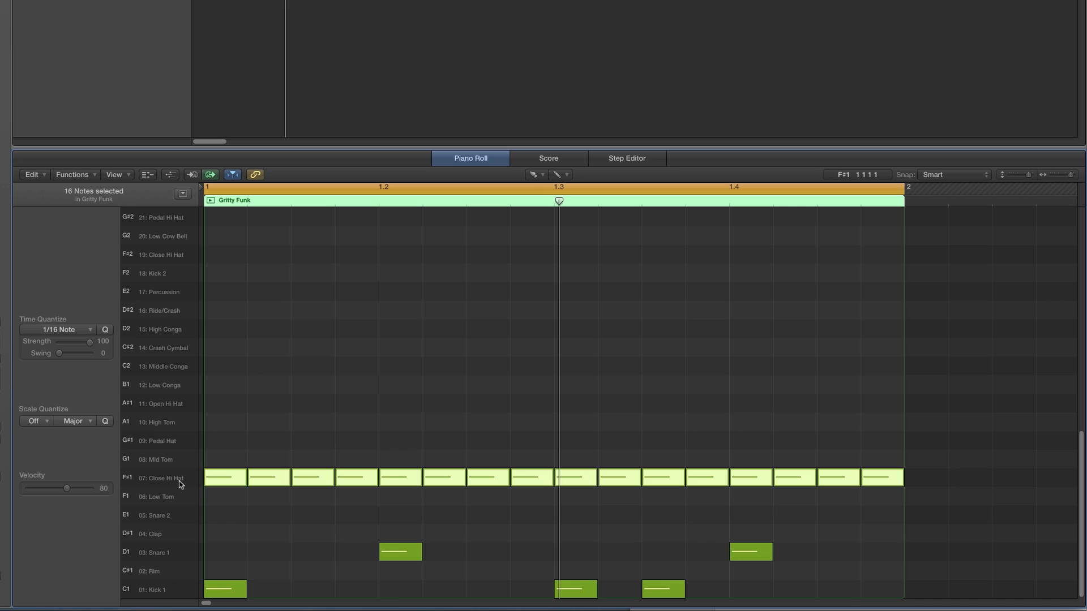
key("Delete")
left_click(59, 332)
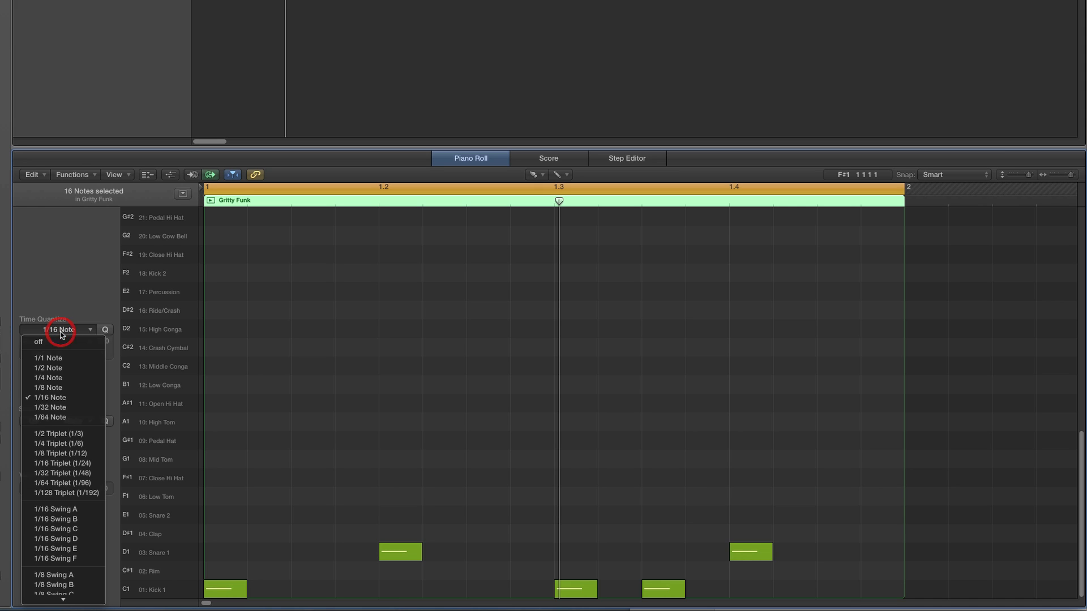
left_click(66, 530)
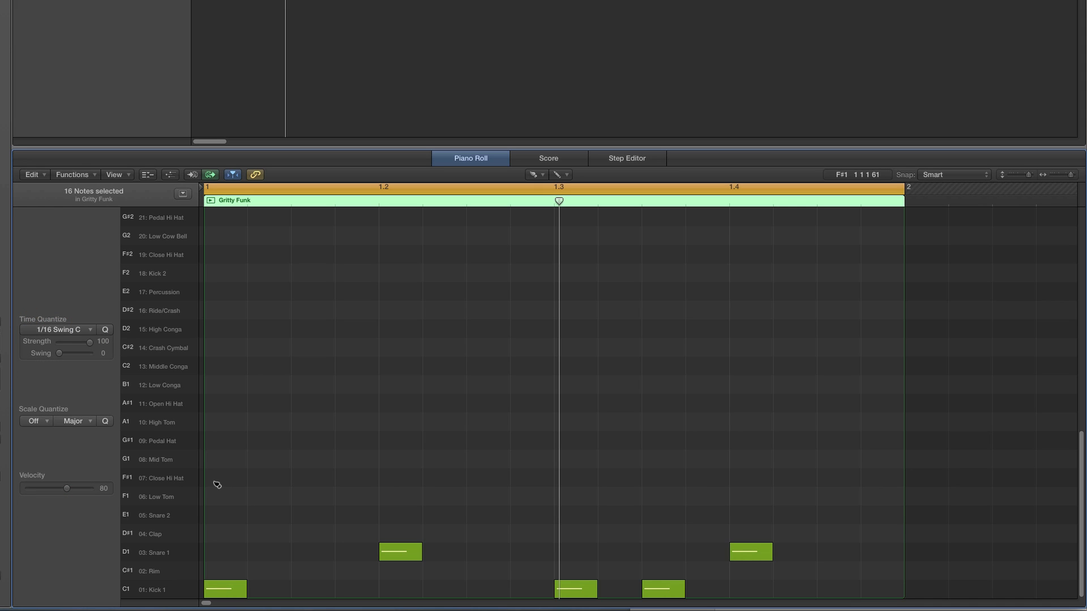
left_click_drag(215, 478, 902, 481)
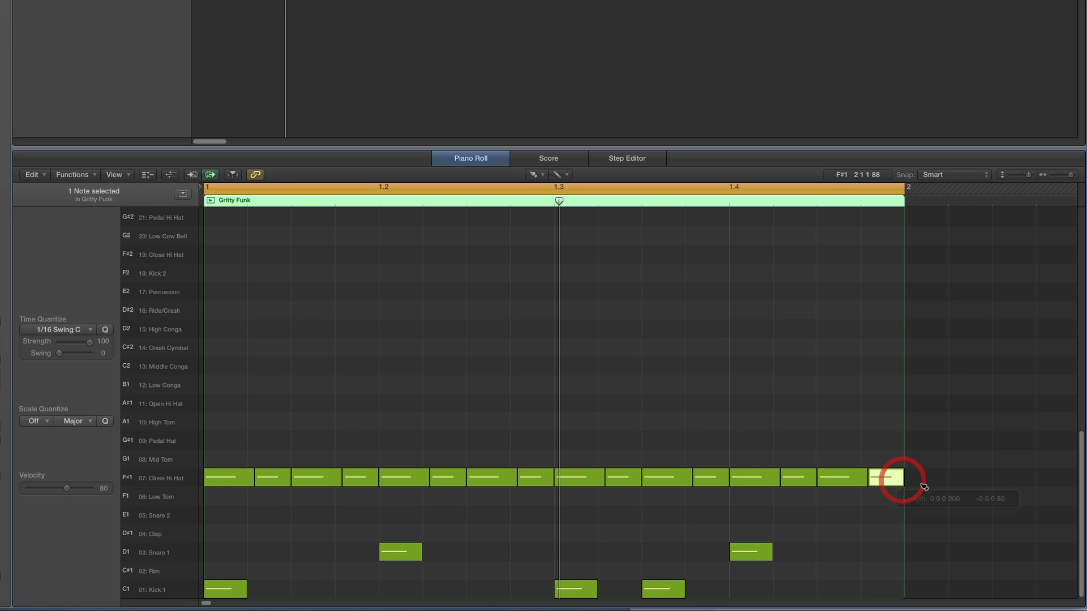
key("space")
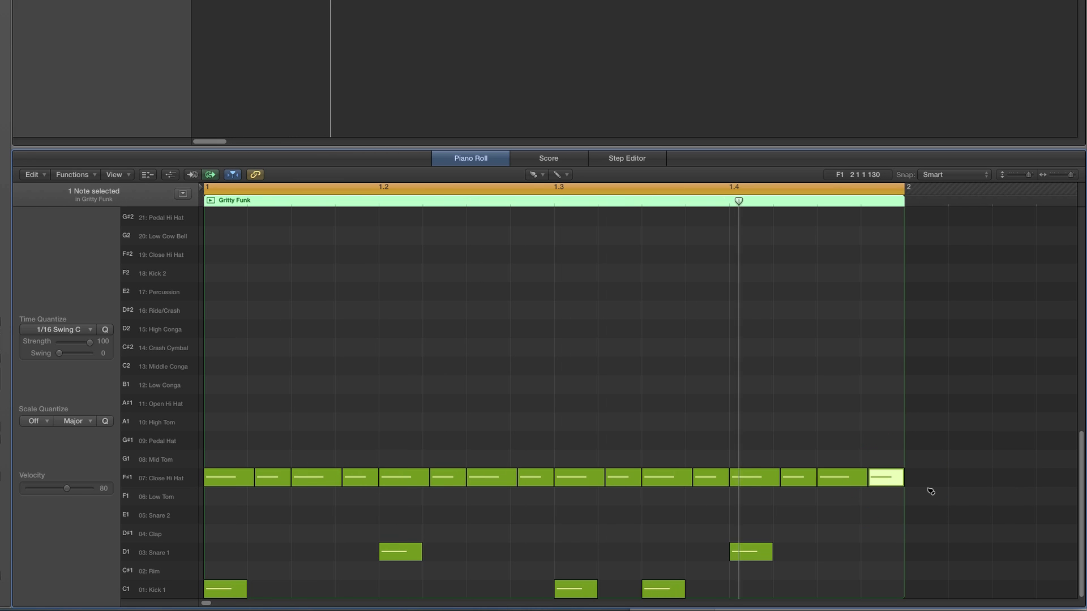
Step: Try a 1/32 Note Time Quantize by painting two short Clap notes at 1.2.3, and erase both of them
left_click(72, 332)
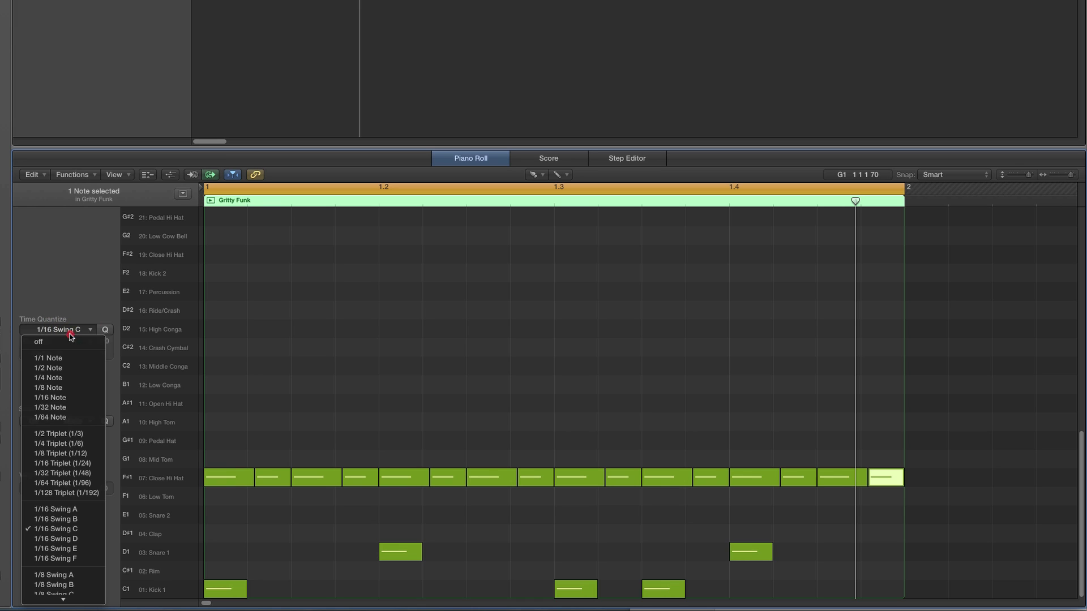
left_click(63, 409)
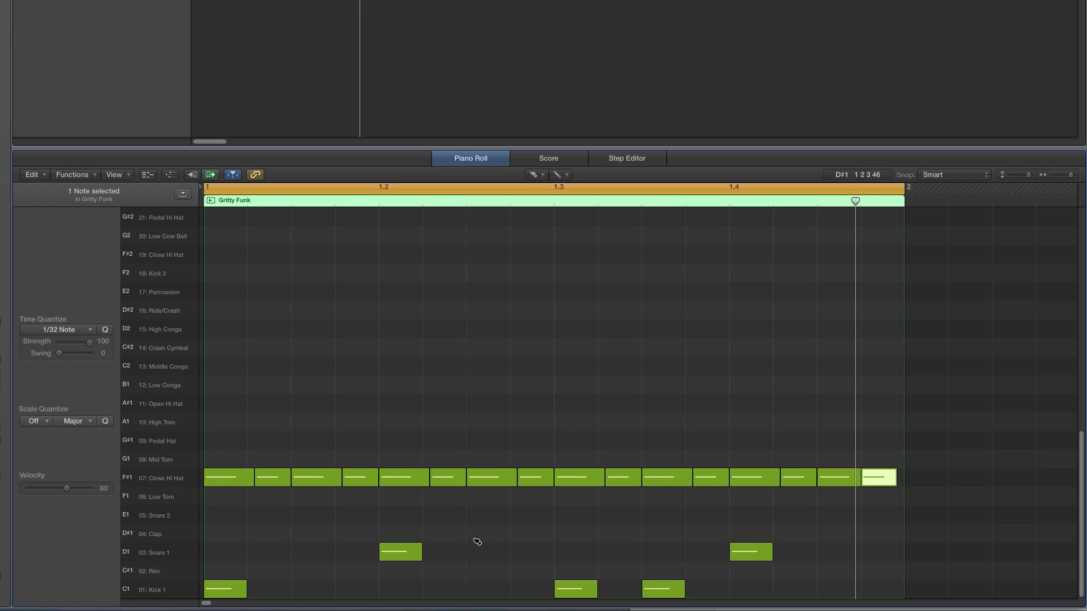
left_click(475, 540)
left_click(492, 534)
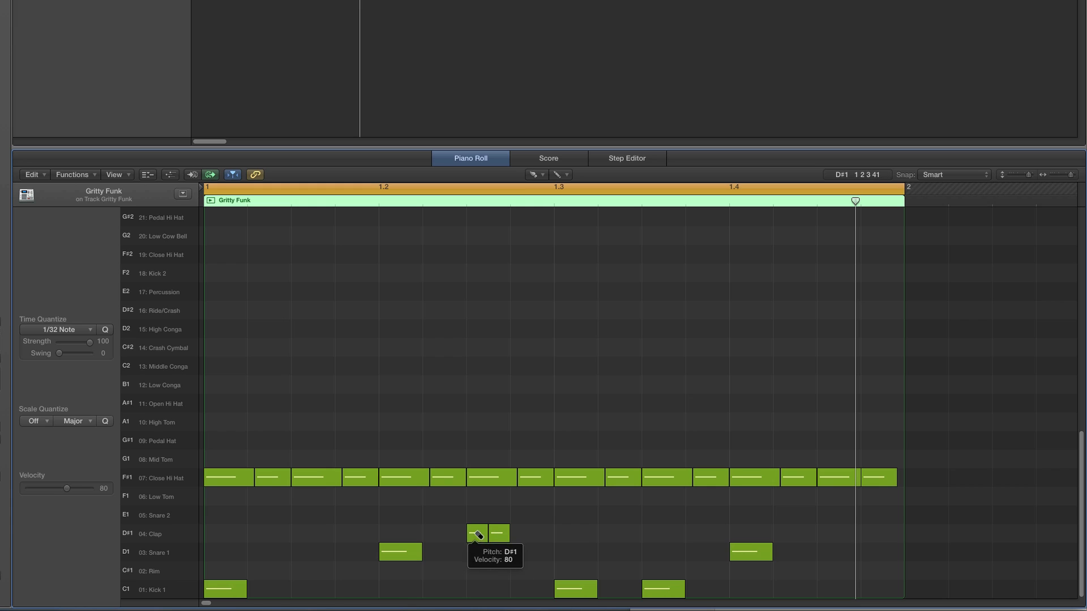
left_click(491, 535)
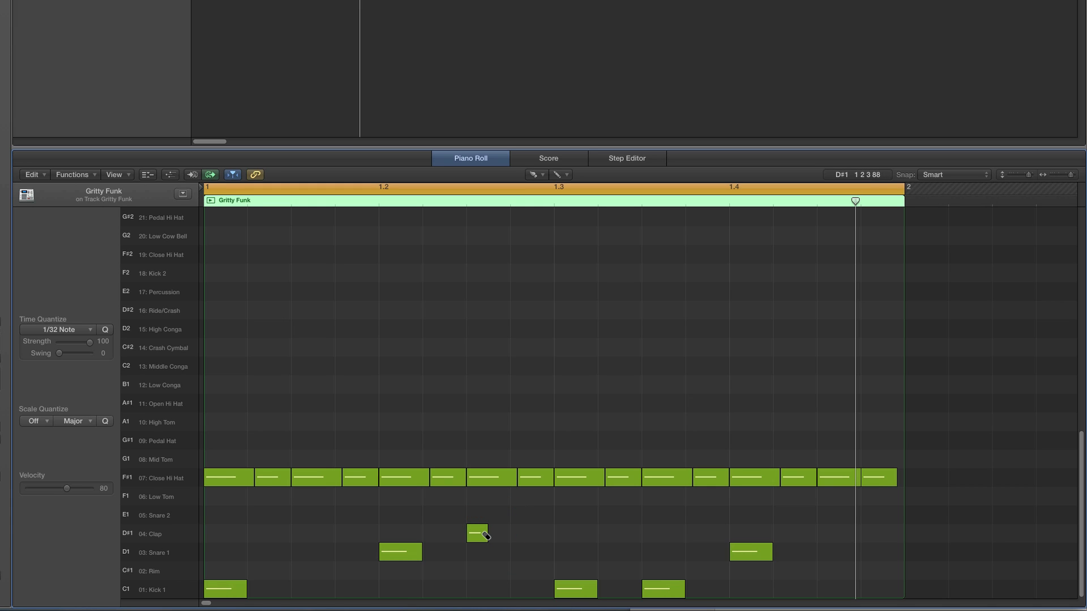
left_click(484, 534)
key("Return")
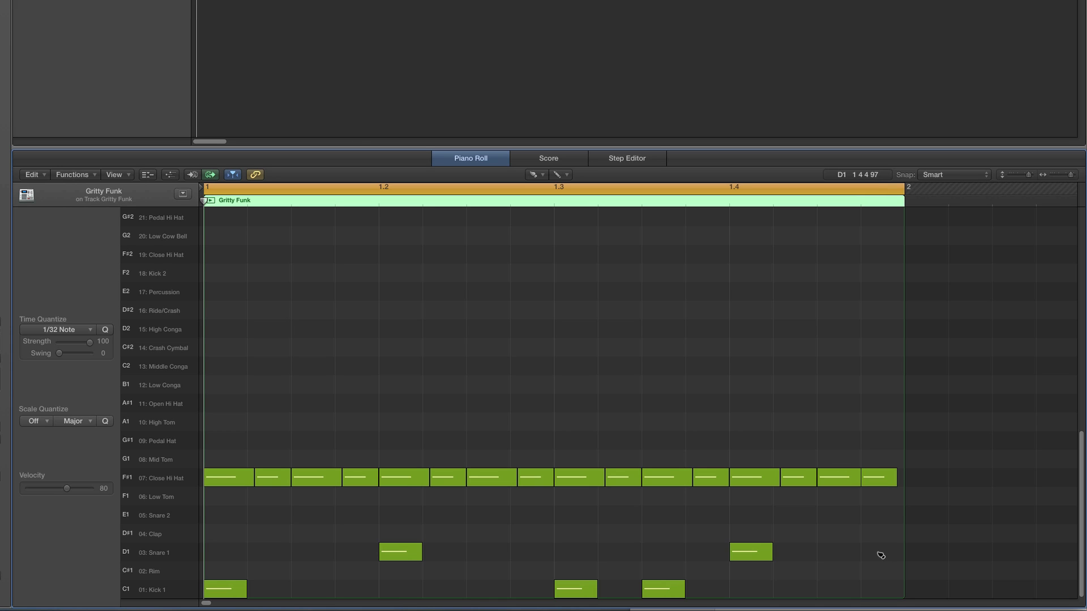
Step: Set Time Quantize to 1/16 Swing C and paint an extra Snare 1 note on the bar's last swung sixteenth
left_click(67, 329)
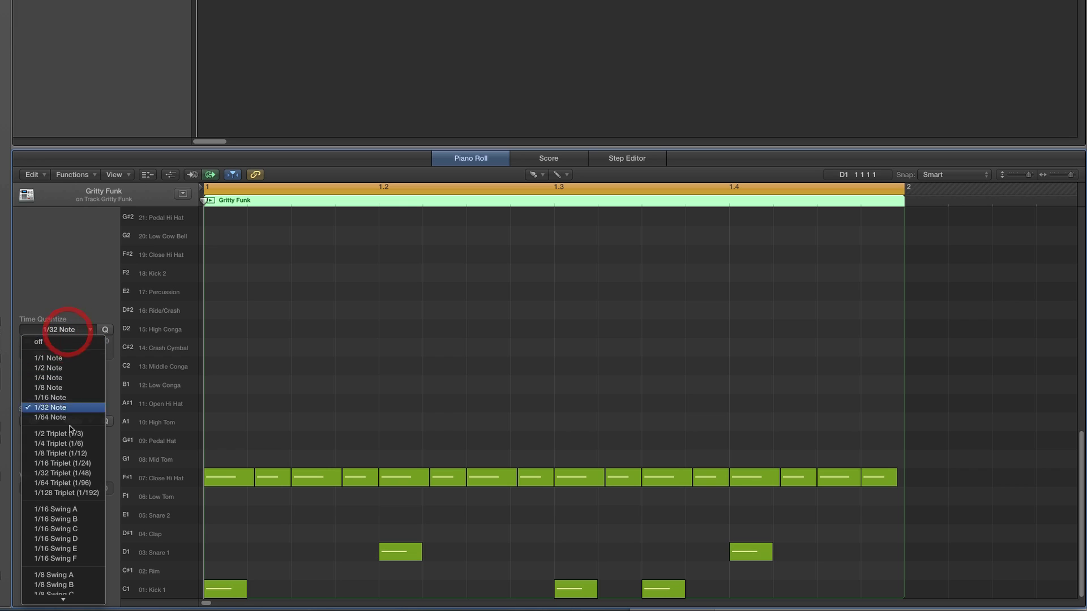
left_click(76, 530)
left_click(171, 556)
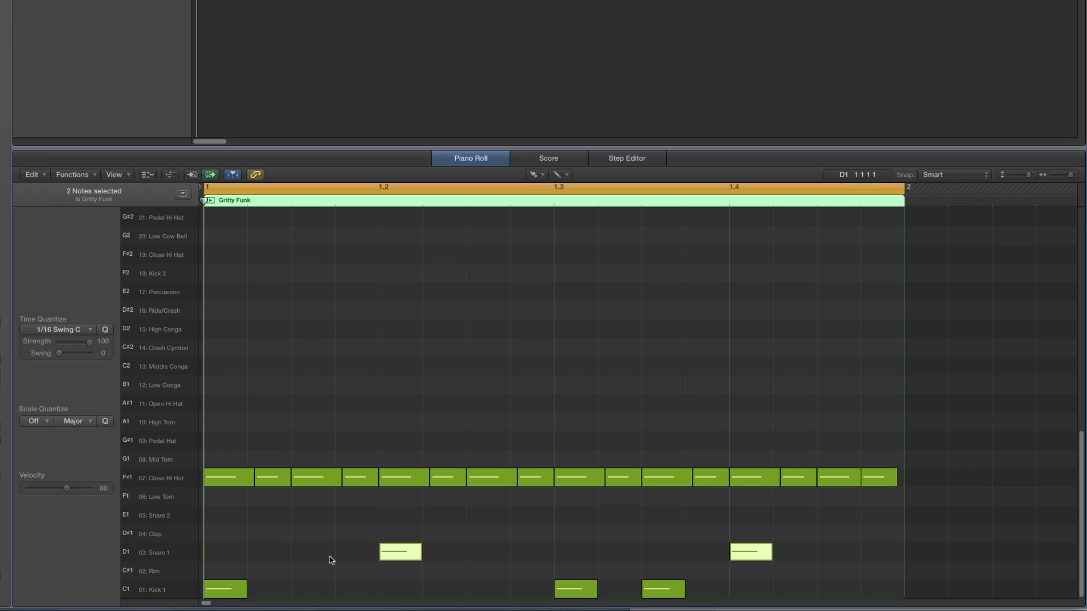
left_click(826, 555)
left_click(879, 553)
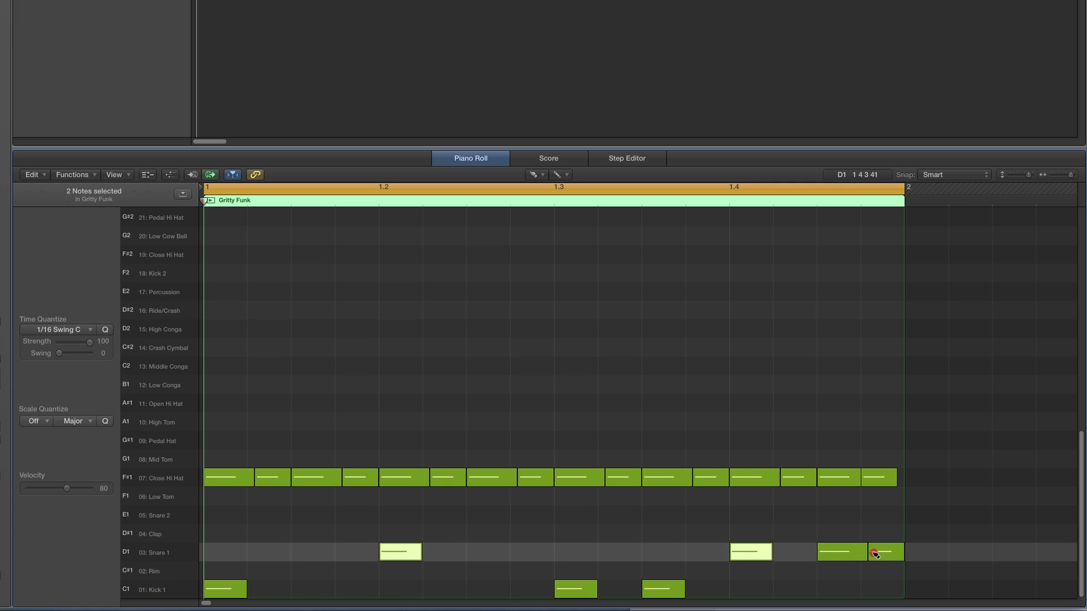
left_click(838, 555)
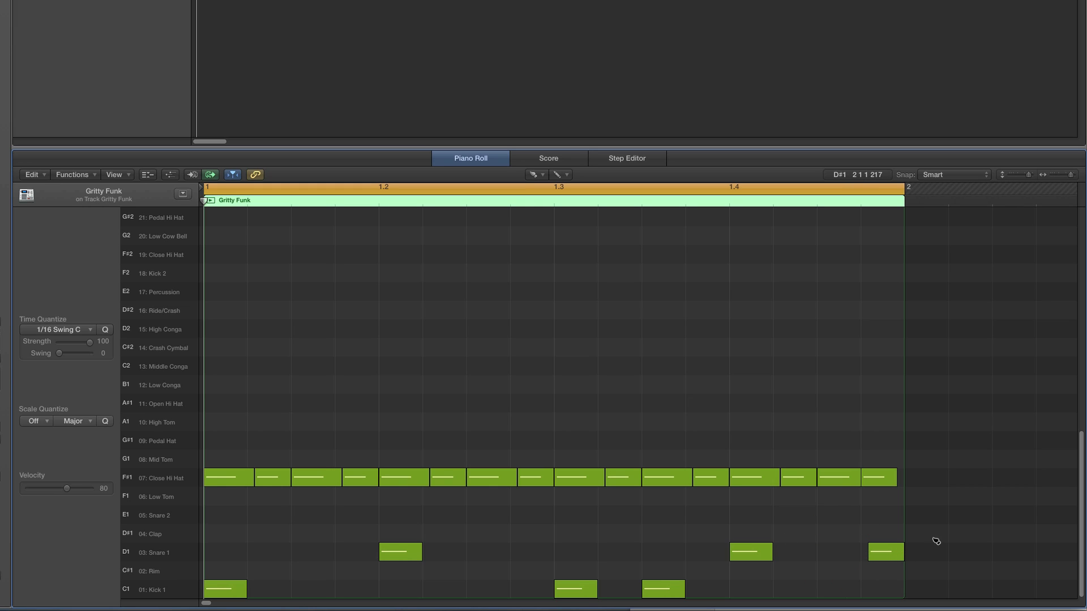
Step: Requantize all Close Hi Hat notes to 1/16 Swing C and play back the beat
left_click(161, 478)
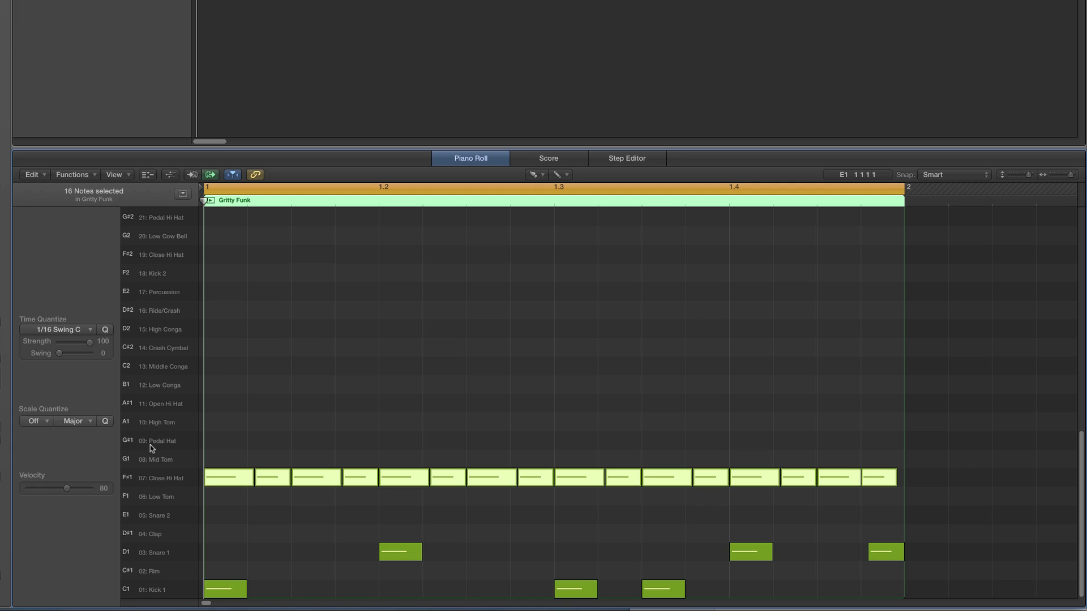
left_click(105, 330)
key("space")
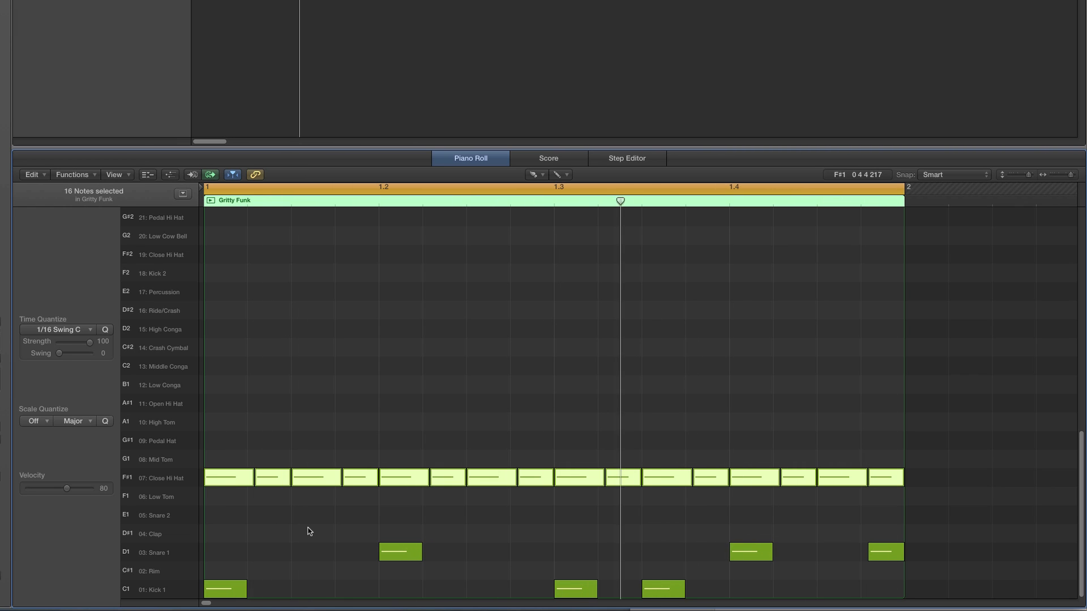
left_click(159, 498)
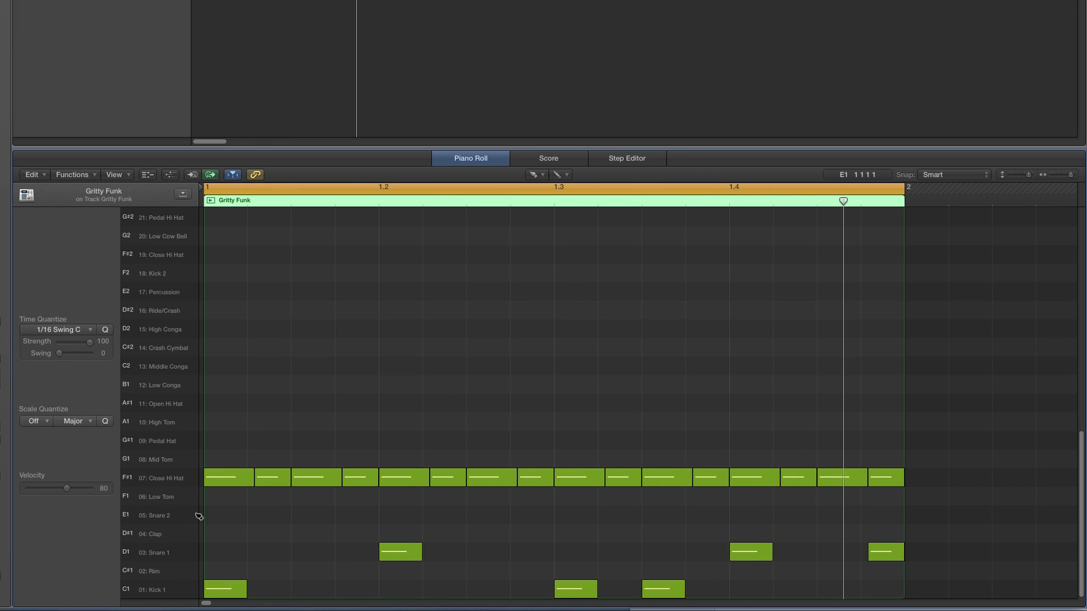
Step: Brush Clap notes from beat 2 through 1.4.2 and erase the claps at 1.3.3 and 1.3.4
left_click_drag(390, 533, 798, 534)
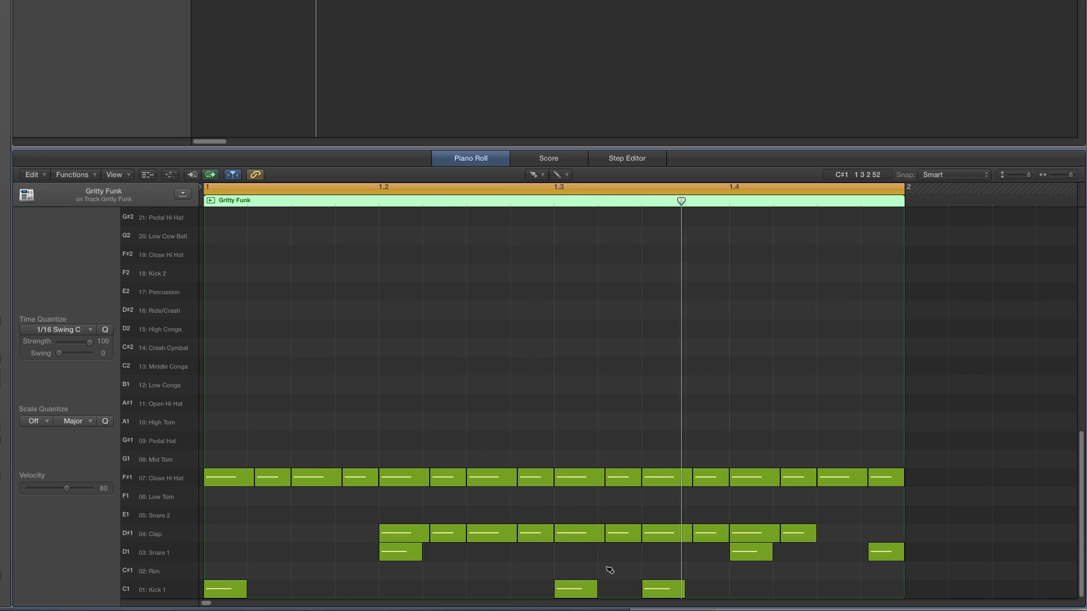
left_click(621, 534)
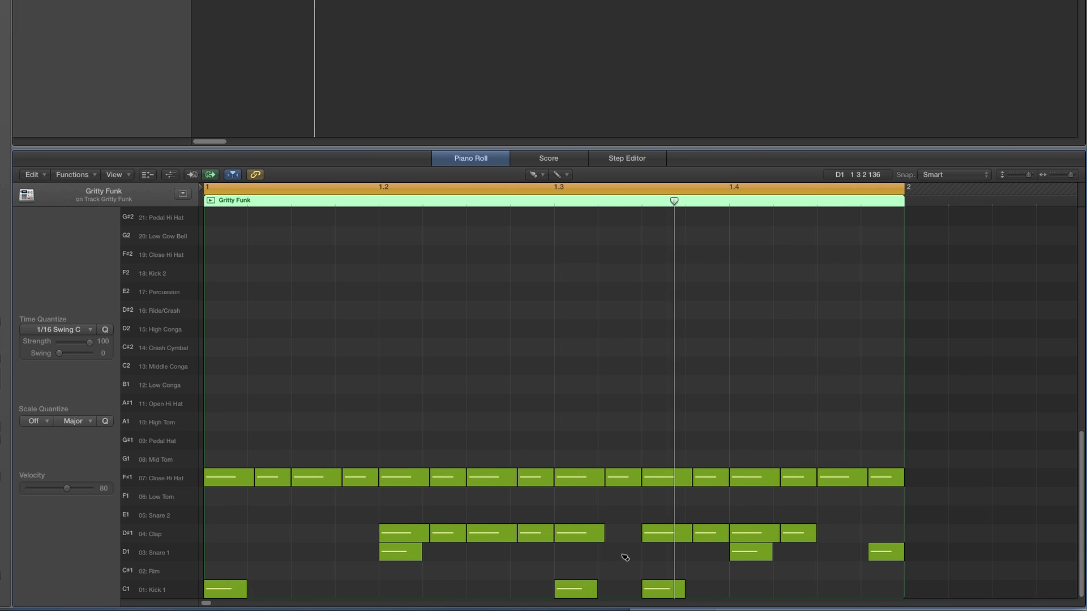
left_click(622, 533)
left_click(580, 533)
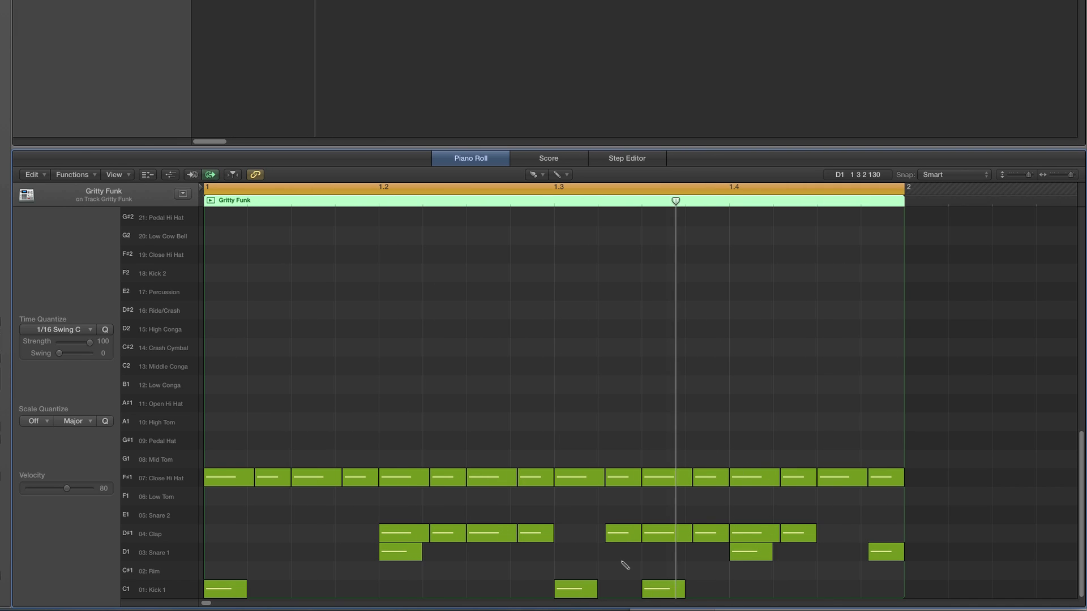
key("super+z")
left_click(659, 538)
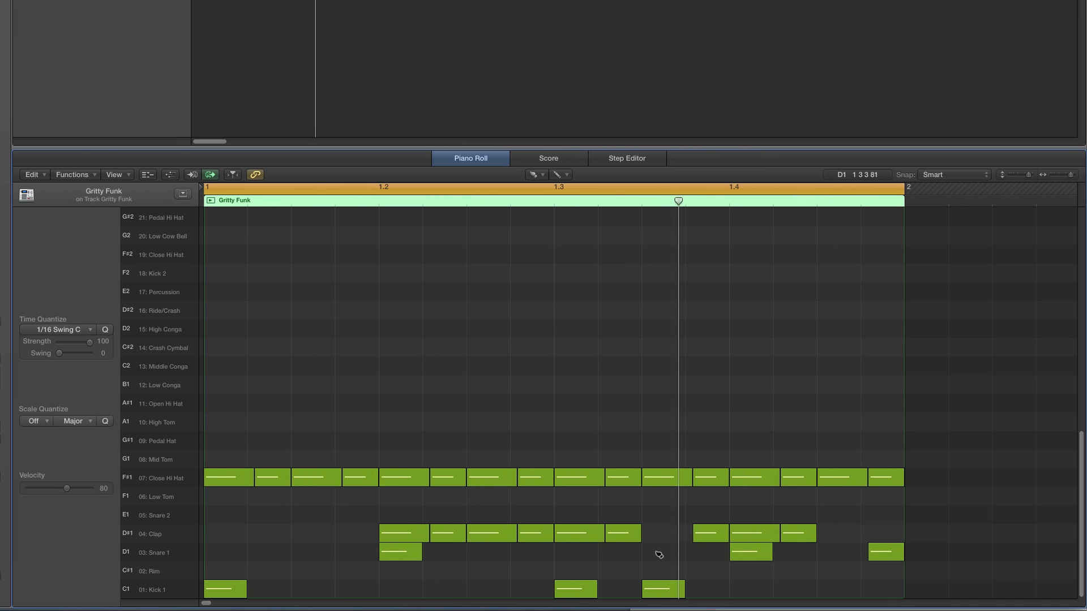
left_click(706, 538)
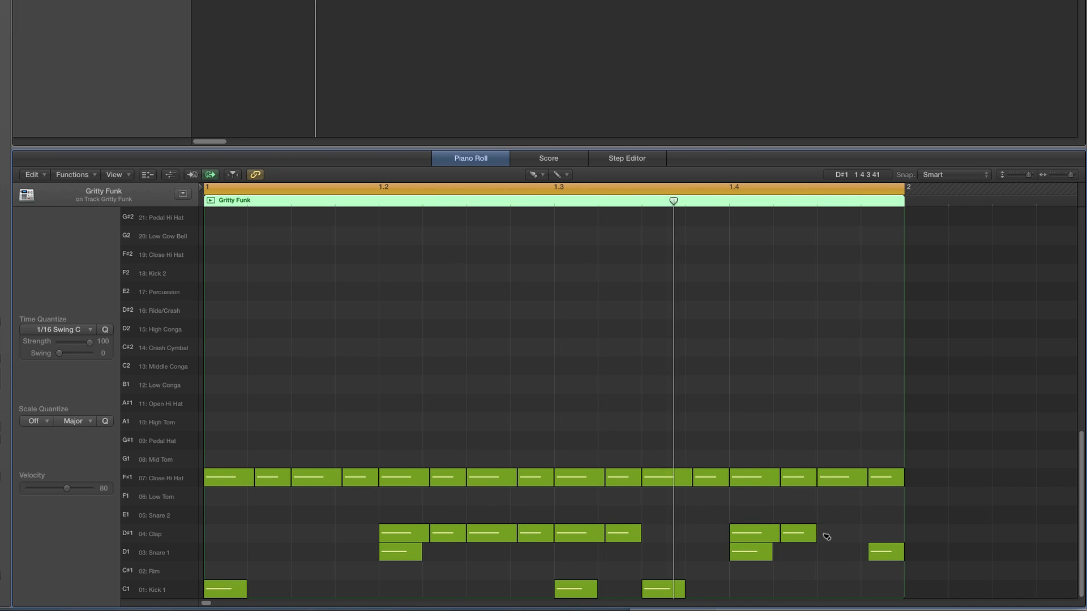
Step: Add a Clap note on the bar's last swung sixteenth, leaving the 1.4.2 and 1.4.3 positions empty
left_click(823, 534)
left_click(874, 534)
left_click(798, 533)
left_click(837, 535)
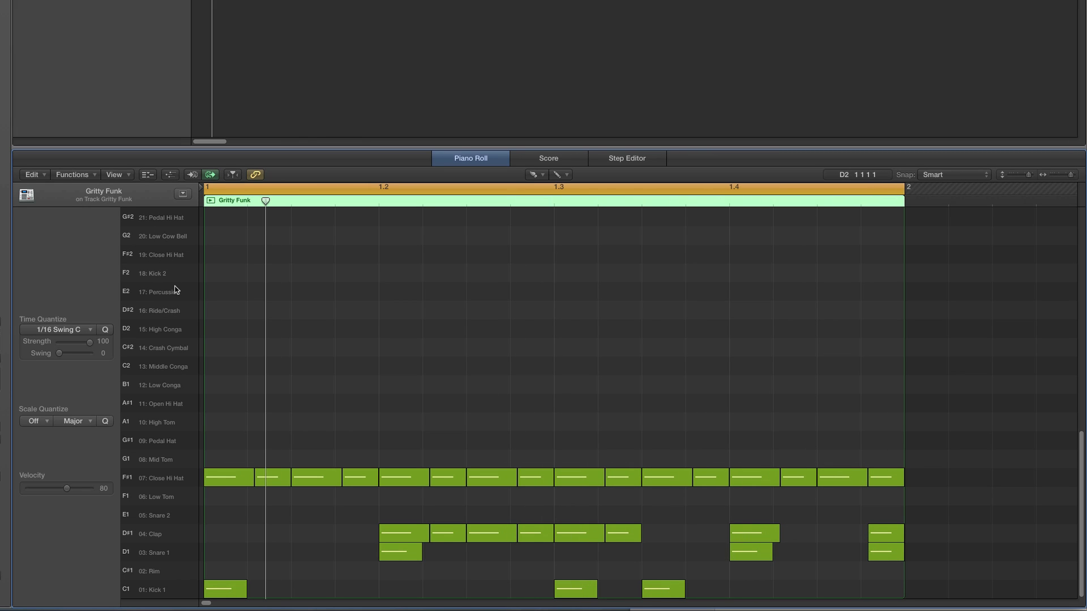
Step: Enlarge the Piano Roll upward and play the beat with the Boutique 909 kit
left_click_drag(256, 149, 257, 81)
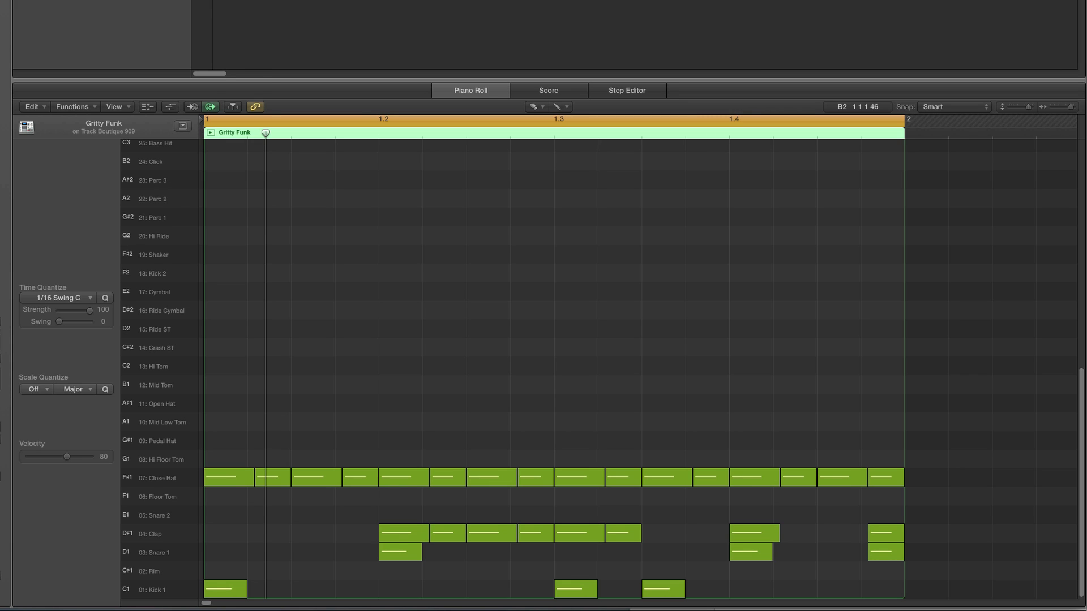
left_click(116, 106)
left_click(314, 106)
key("space")
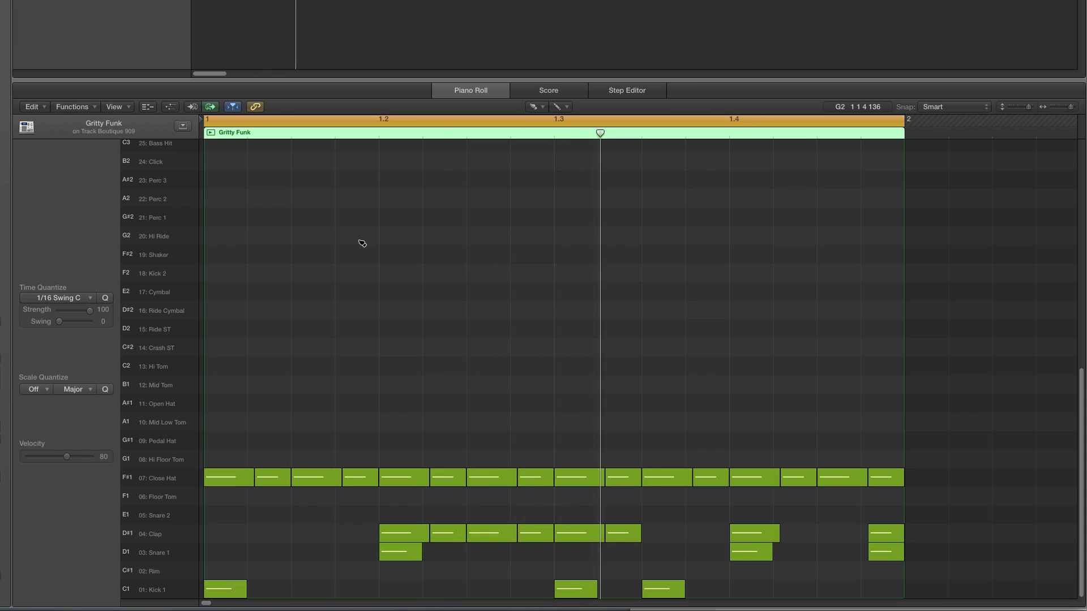
Step: Switch to the Pointer Tool and back to the Brush Tool, and play the beat
left_click(532, 107)
left_click(546, 118)
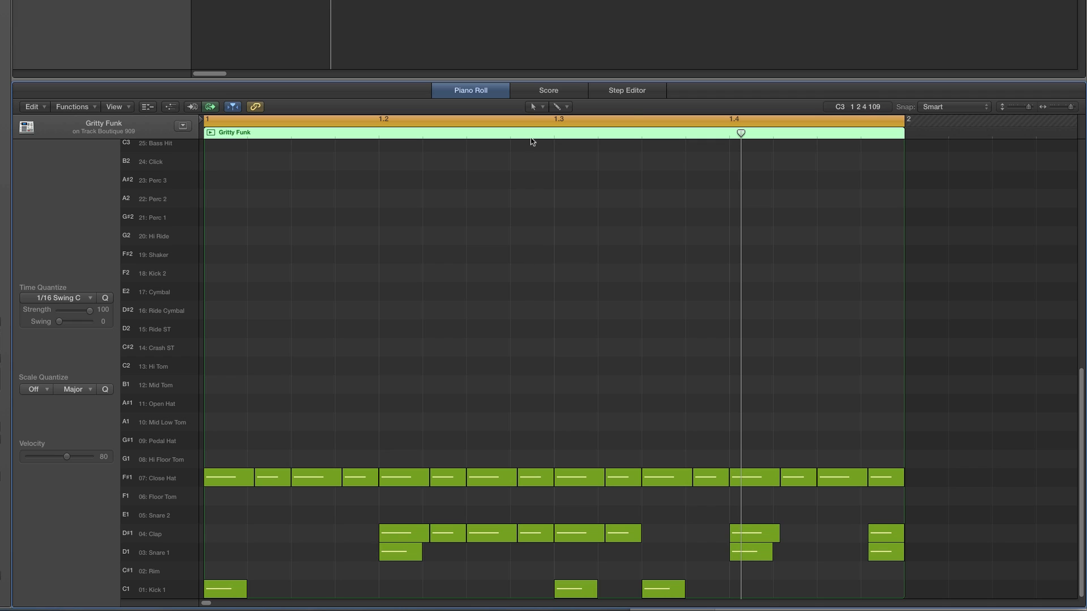
left_click(532, 107)
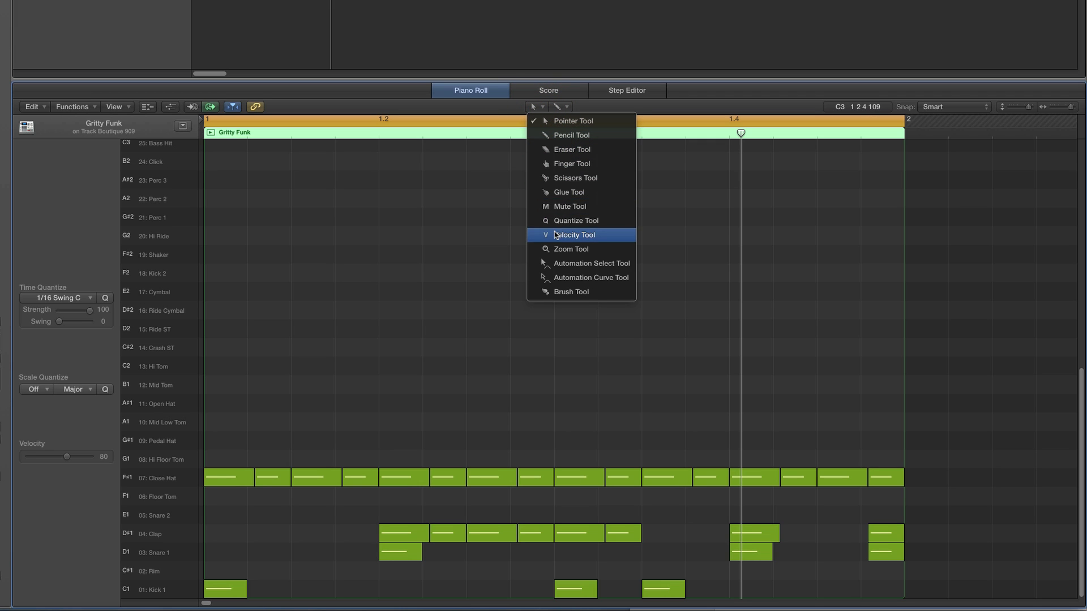
left_click(566, 291)
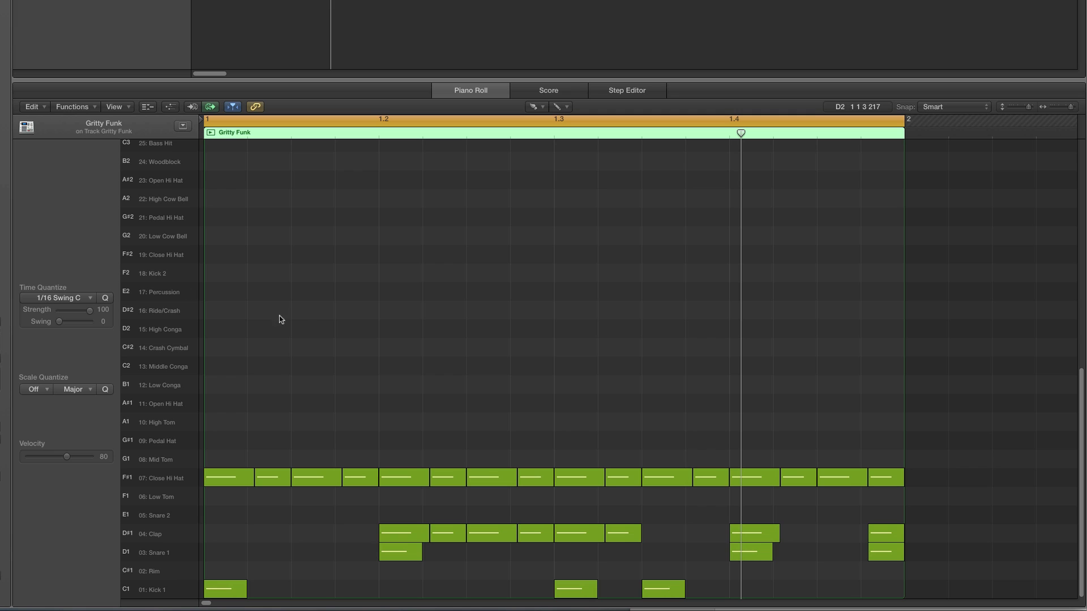
key("space")
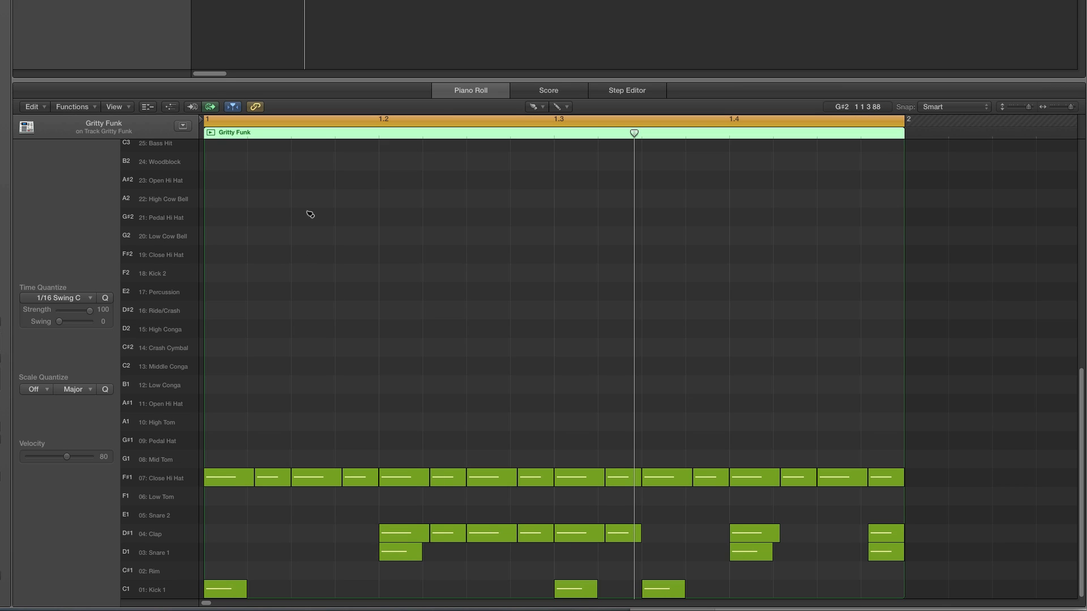
Step: Brush High Cow Bell notes from 1.1.3 to 1.2.1 and Low Cow Bell notes from 1.3.3 to 1.4.2
left_click(324, 202)
left_click_drag(323, 202, 391, 198)
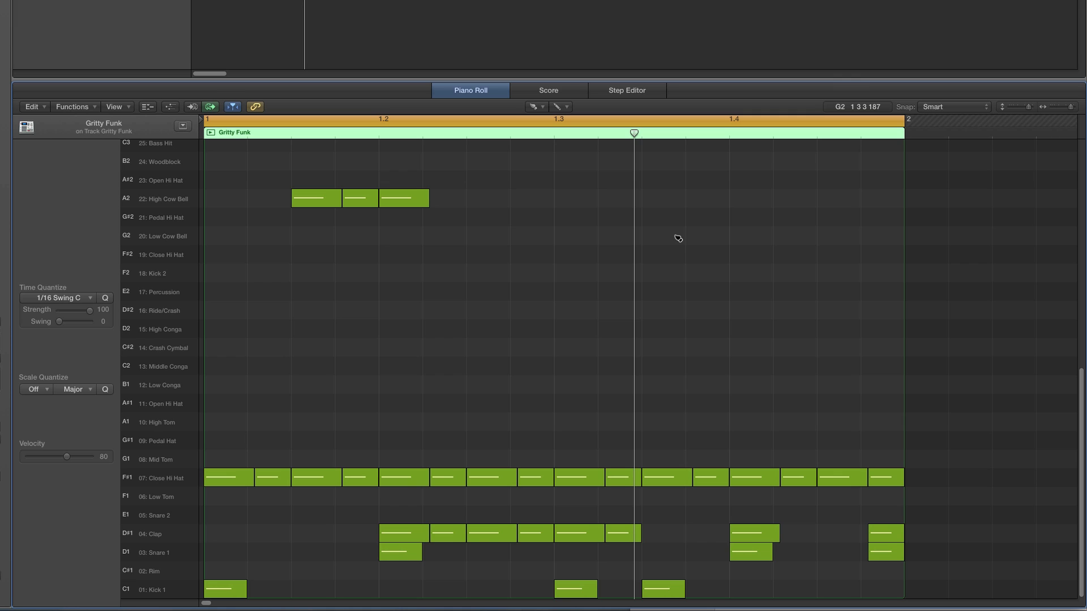
left_click_drag(677, 238, 788, 238)
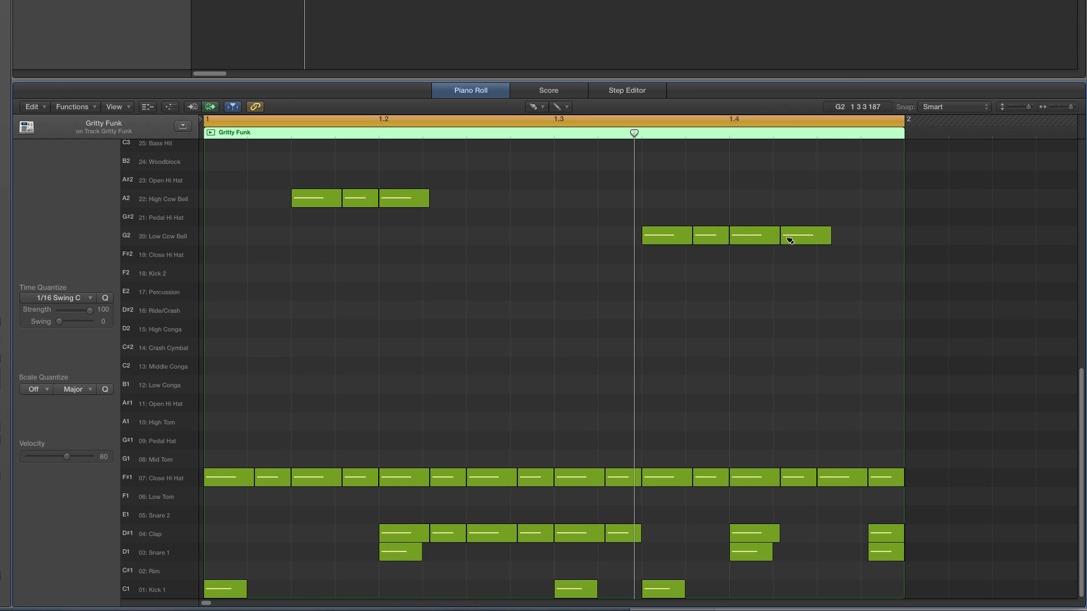
Step: Turn on Collapse Mode to show only the used drum rows, and fit the editor height and row size to them
left_click_drag(762, 80, 759, 244)
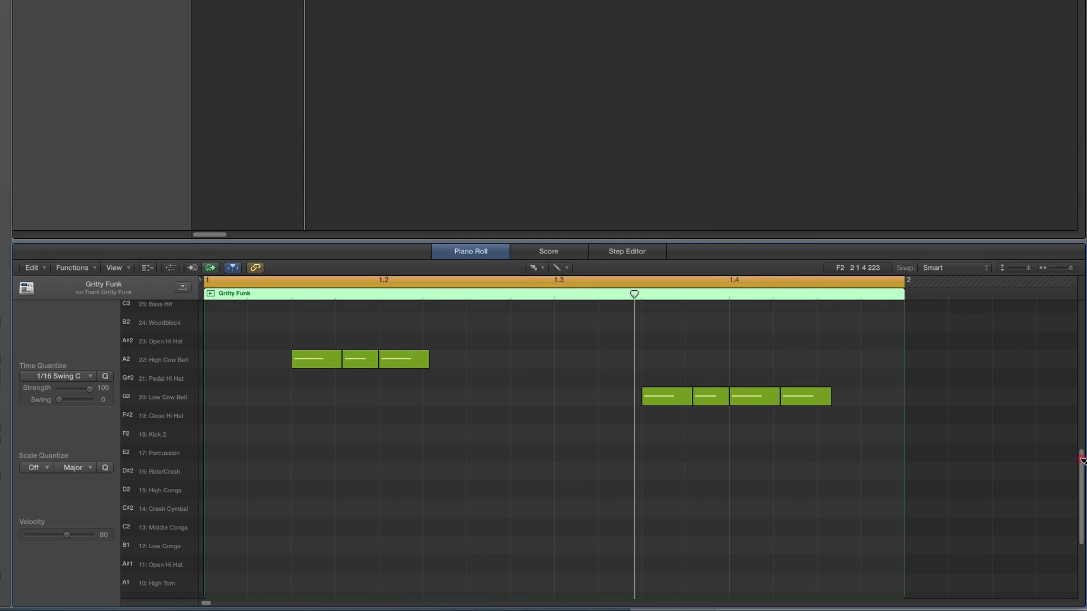
left_click_drag(1082, 460, 1082, 512)
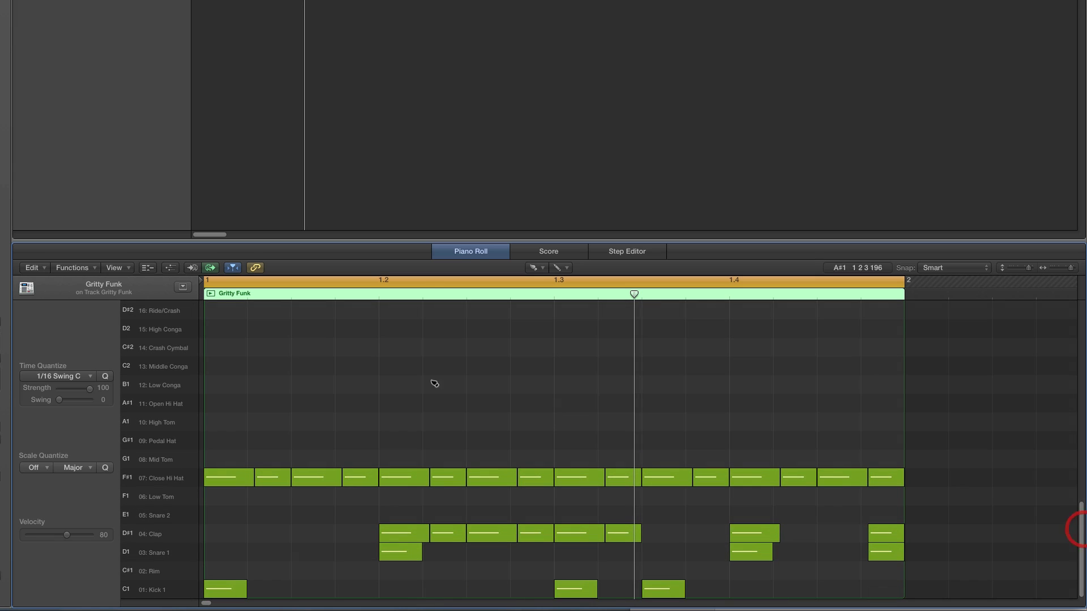
left_click(147, 268)
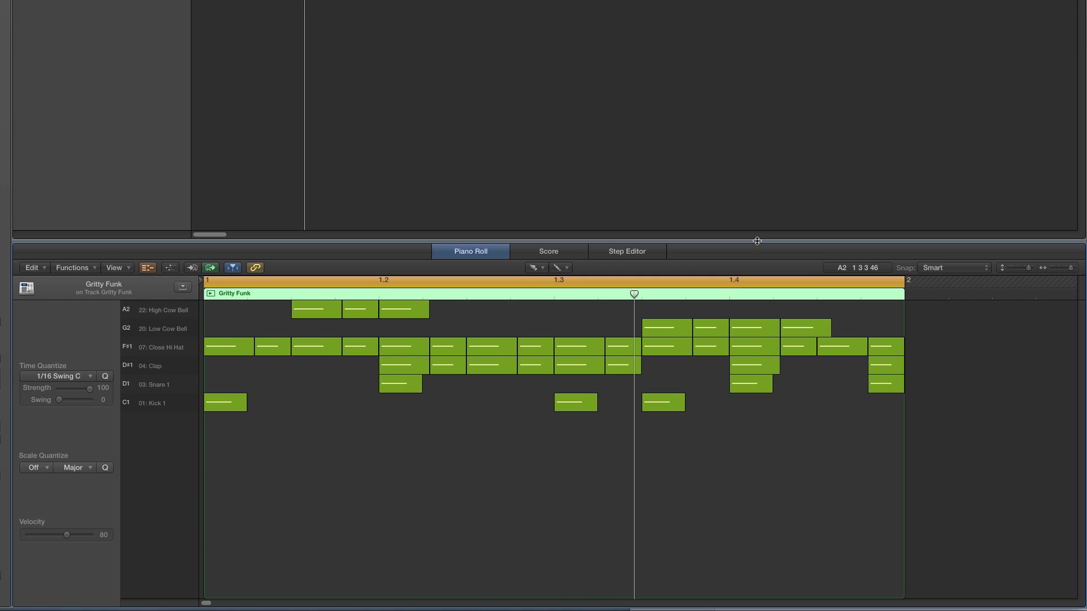
left_click_drag(757, 240, 755, 296)
left_click_drag(1031, 328, 1033, 329)
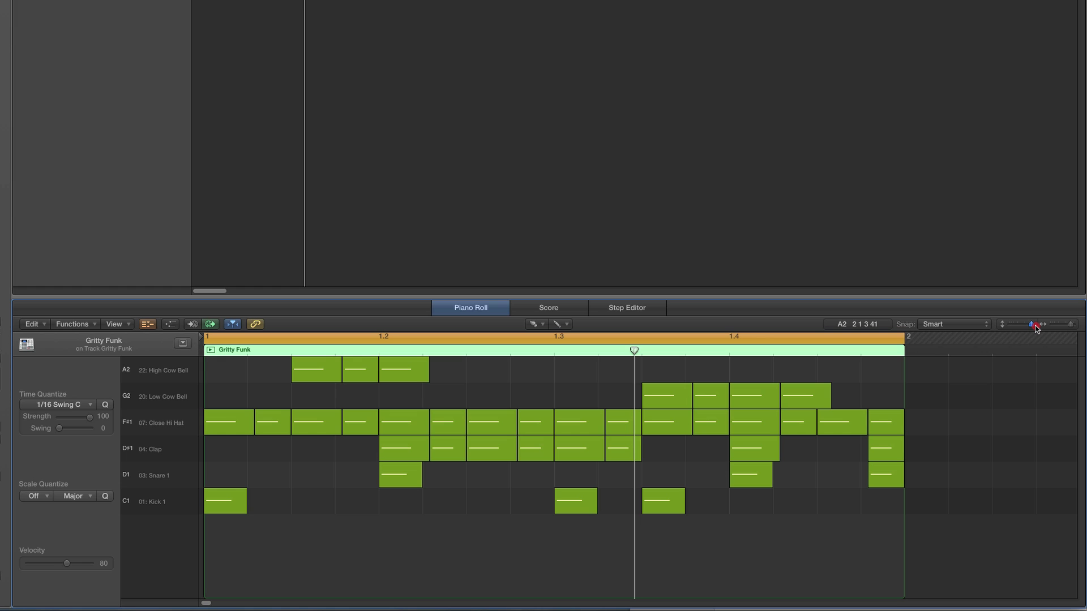
Step: Look over the notes in the collapsed drum rows and enlarge the Piano Roll upward
left_click_drag(1036, 328, 1037, 324)
mouse_move(598, 453)
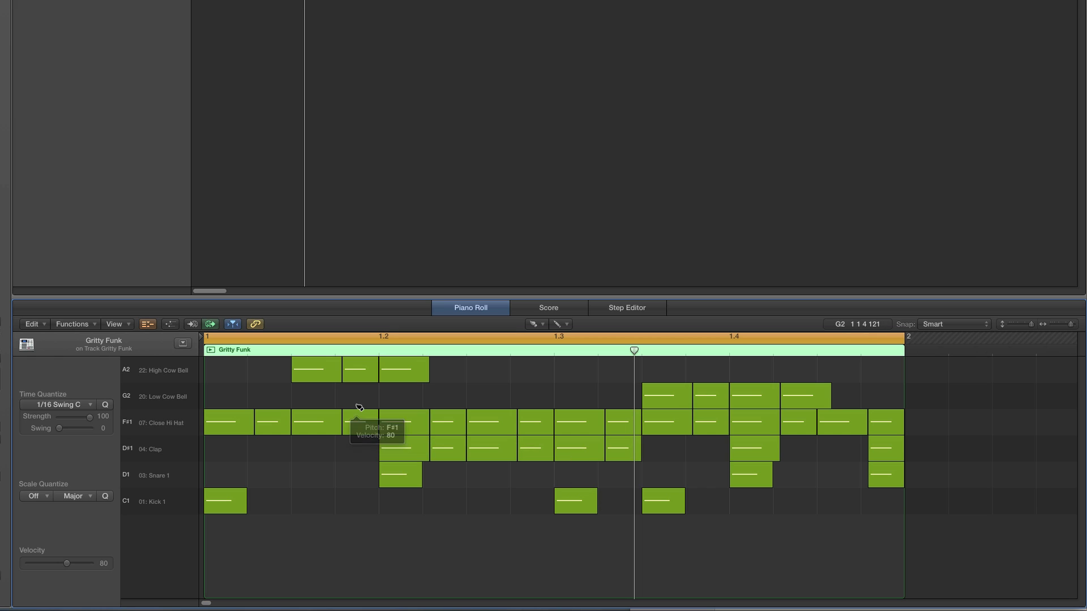
mouse_move(410, 362)
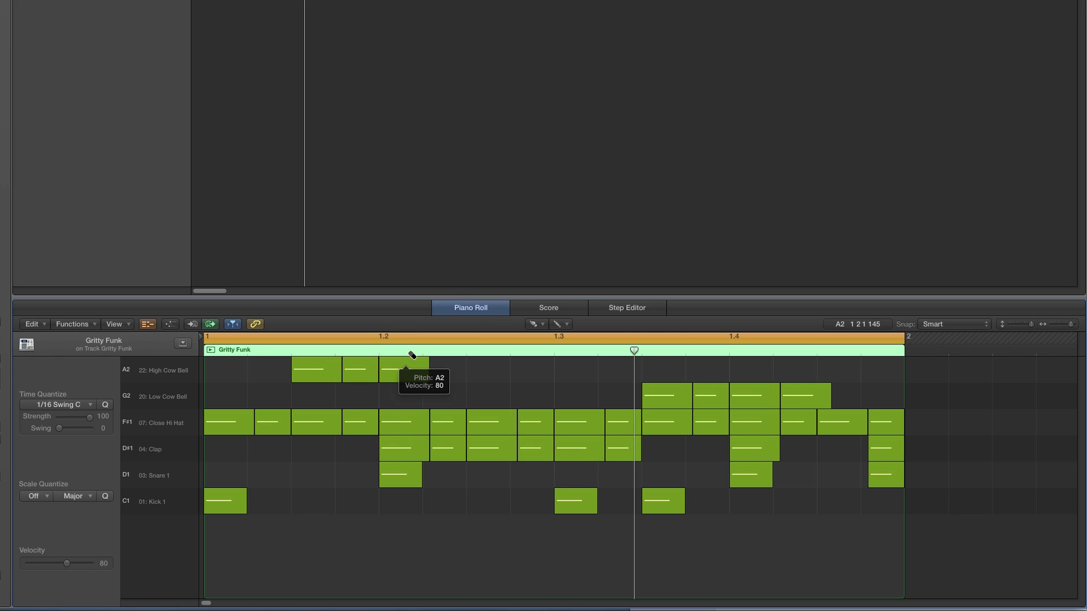
left_click_drag(450, 298, 449, 202)
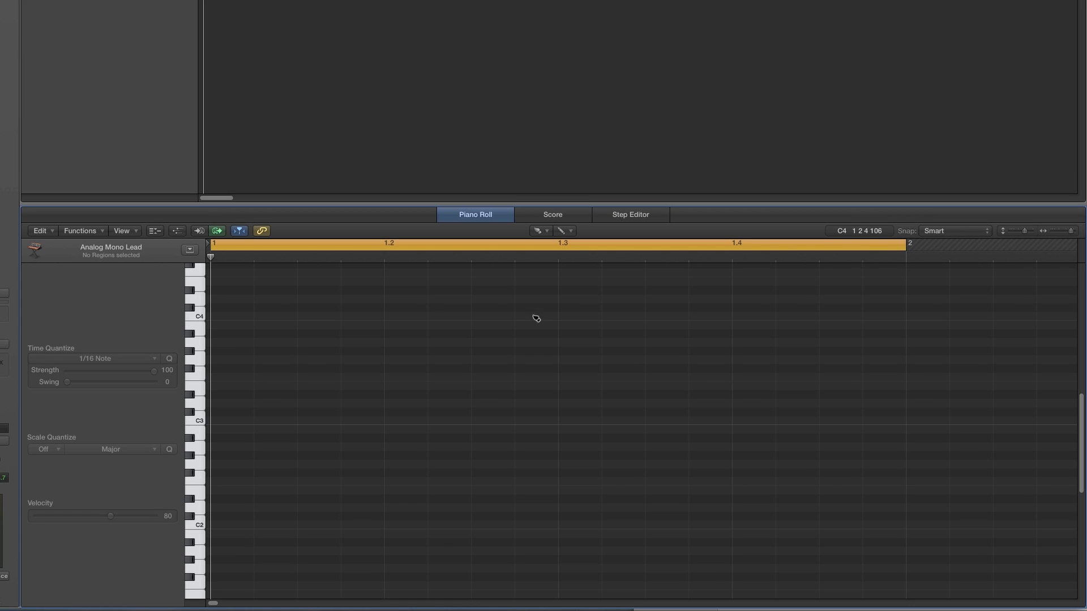
Step: Add an empty one-bar region at bar 1 on the Analog Mono Lead track
left_click(89, 232)
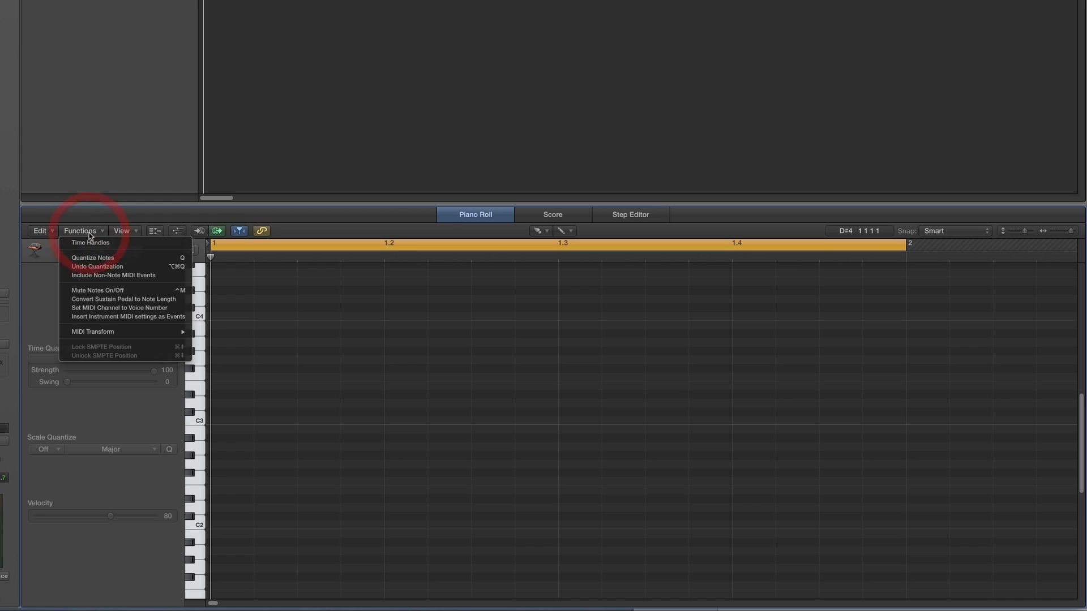
left_click(328, 213)
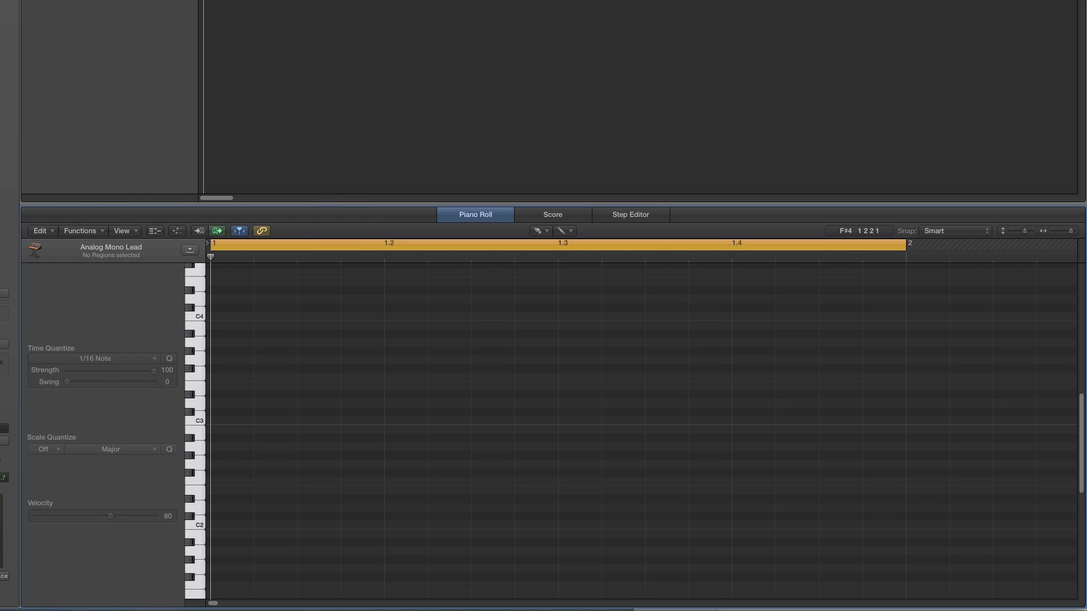
key("Tab")
key("t")
key("Escape")
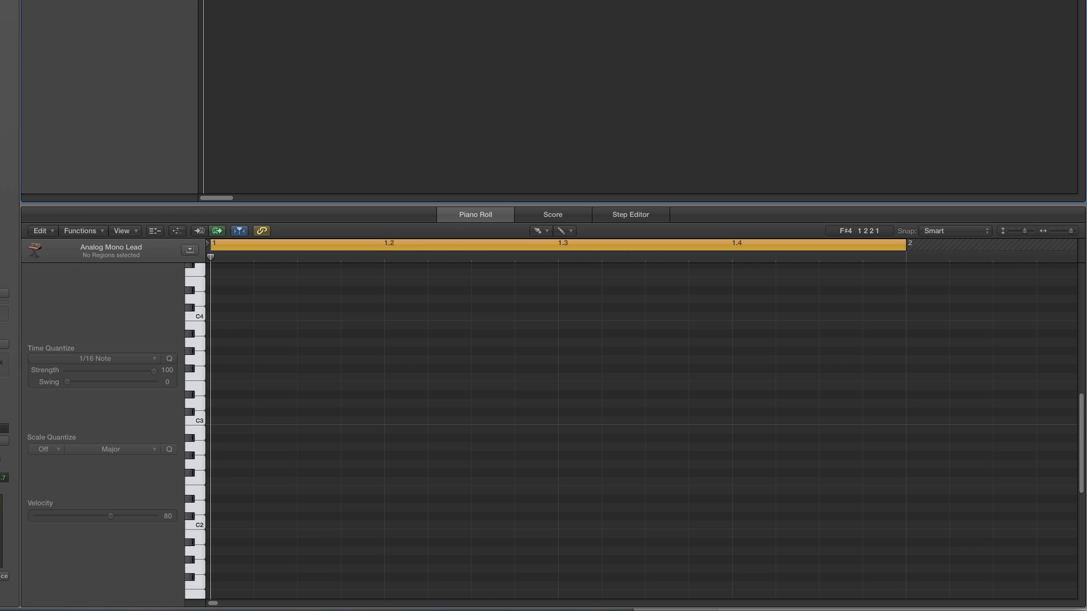
key("super+v")
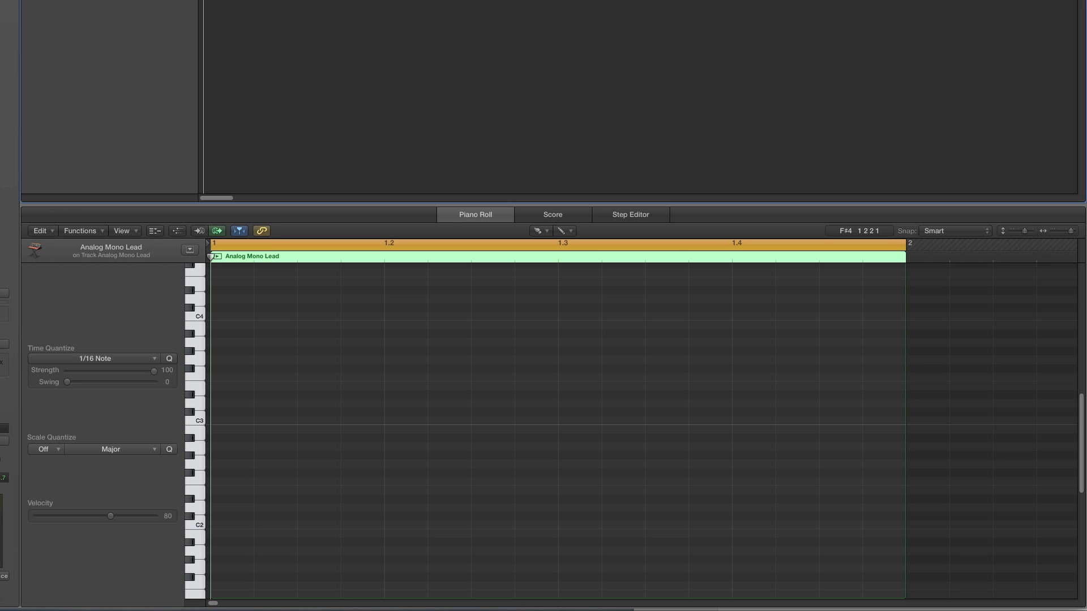
key("t")
key("Escape")
Step: Brush a 1/16 C3 note on each of the four beats of bar 1
left_click_drag(1052, 231, 1050, 232)
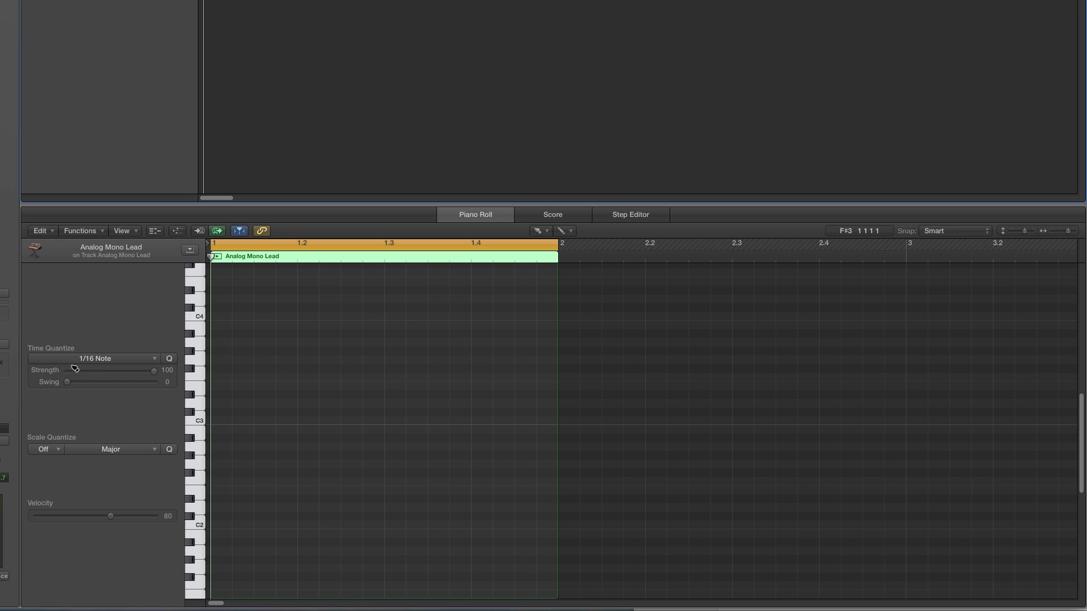
left_click(93, 360)
left_click(66, 423)
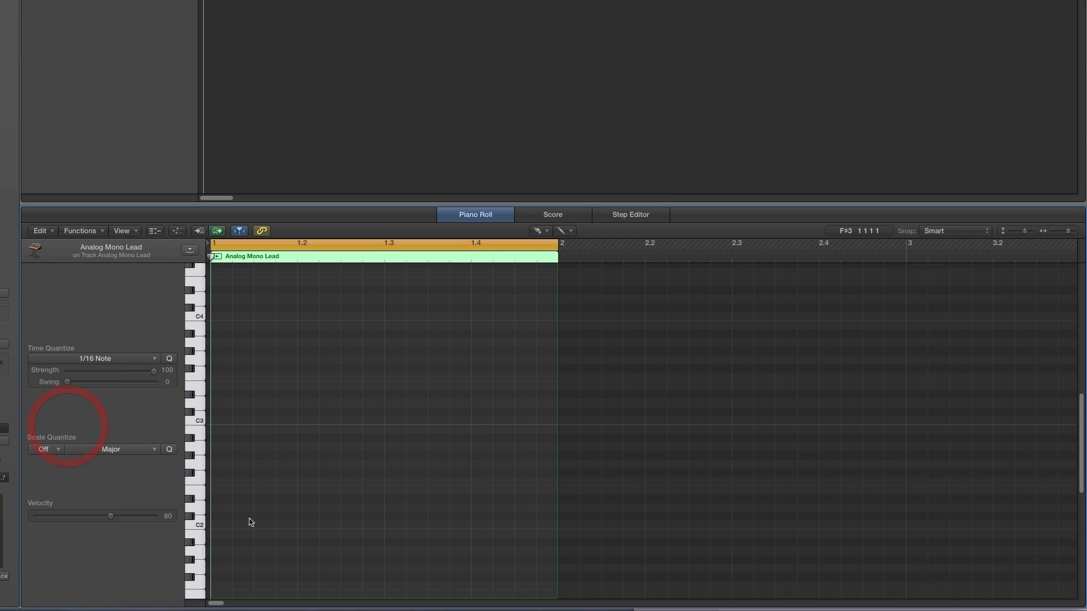
left_click(223, 420)
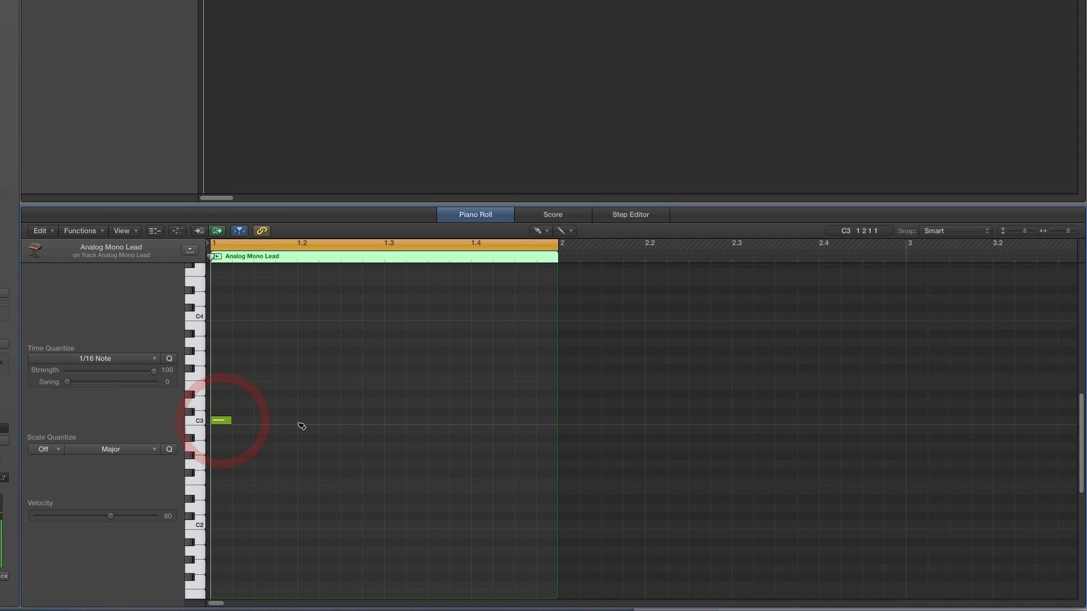
left_click(308, 419)
left_click(395, 420)
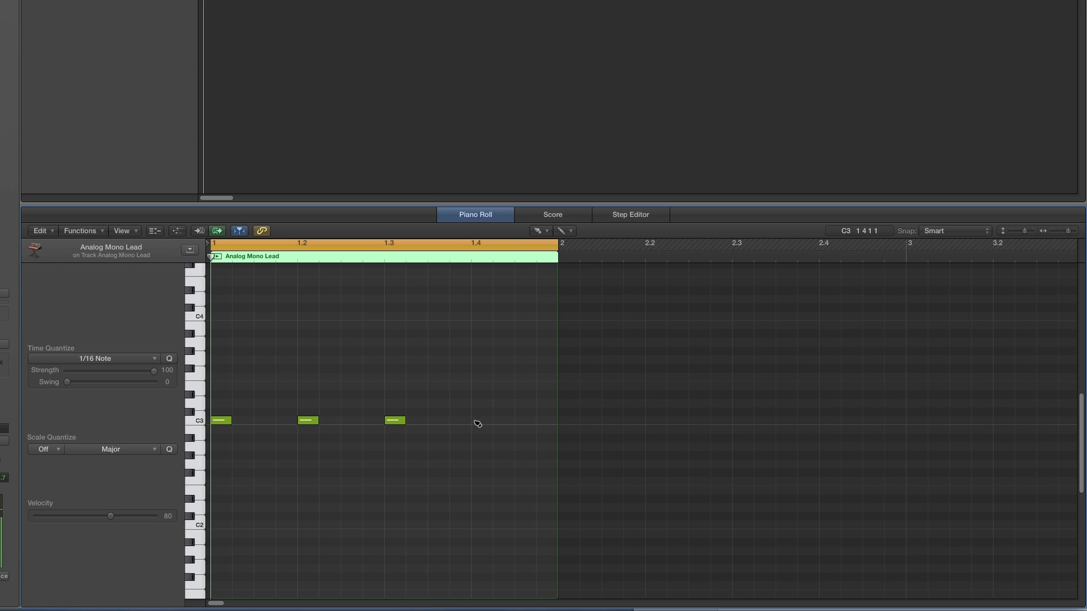
left_click(482, 420)
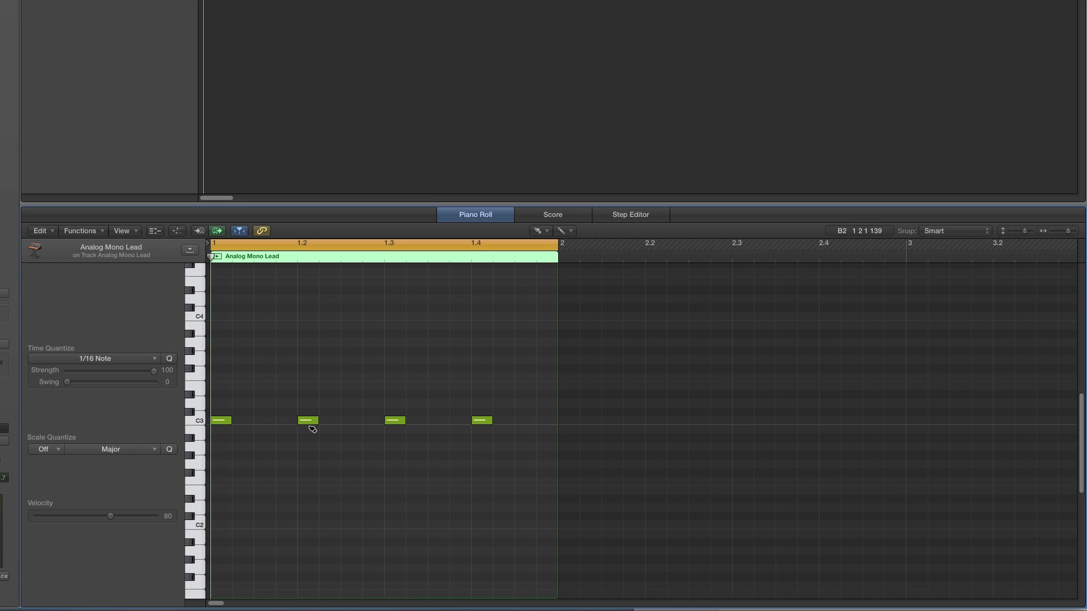
Step: Switch to the Pointer Tool and select all the C3 notes
left_click(538, 231)
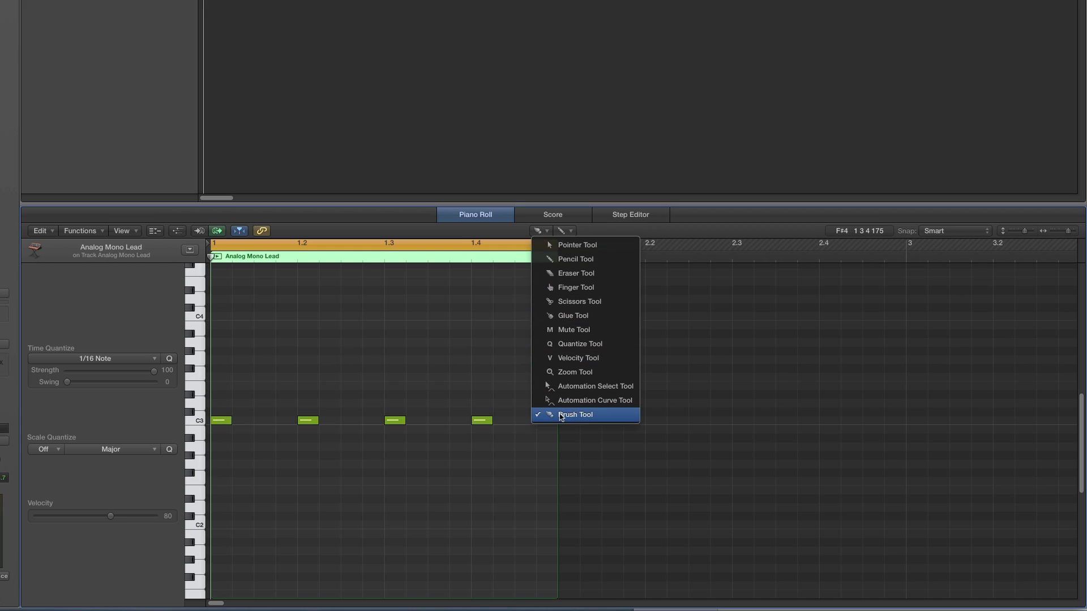
left_click(558, 246)
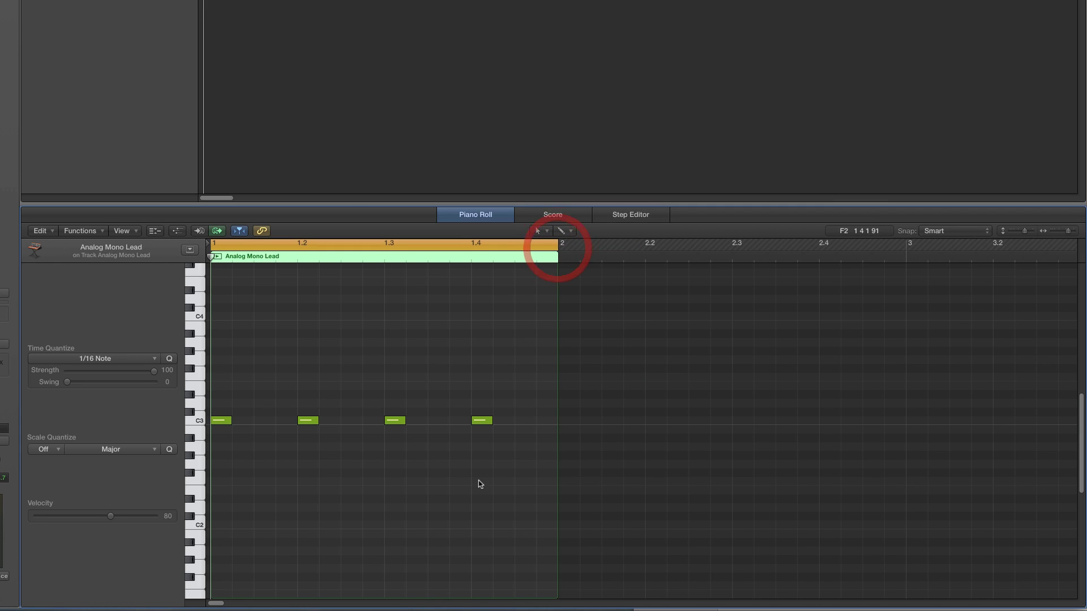
left_click(199, 420)
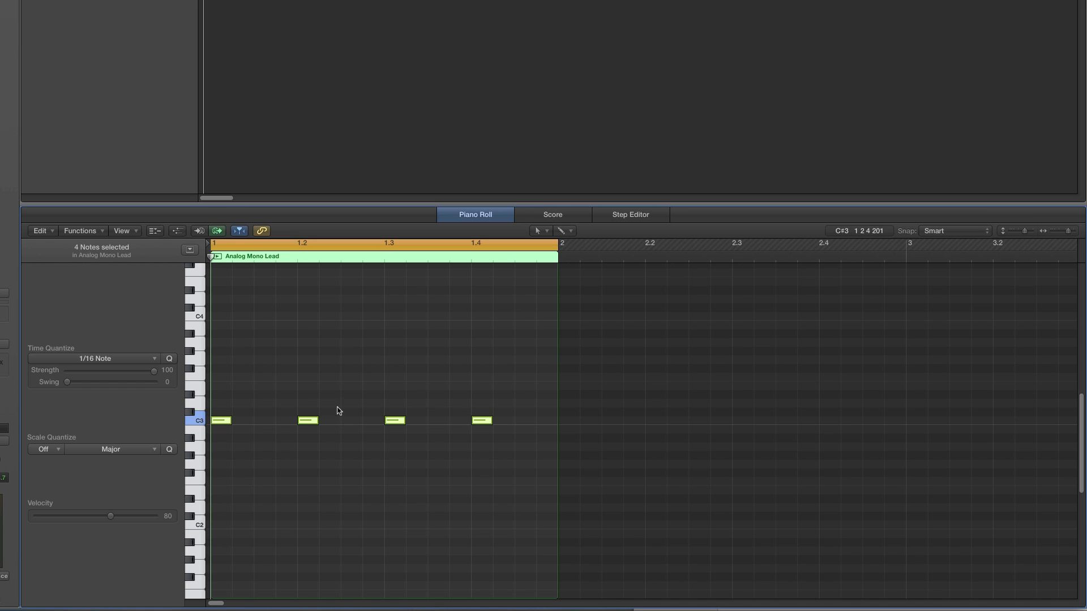
Step: Apply the Double Speed MIDI Transform to the selected notes only, and undo it
left_click(86, 230)
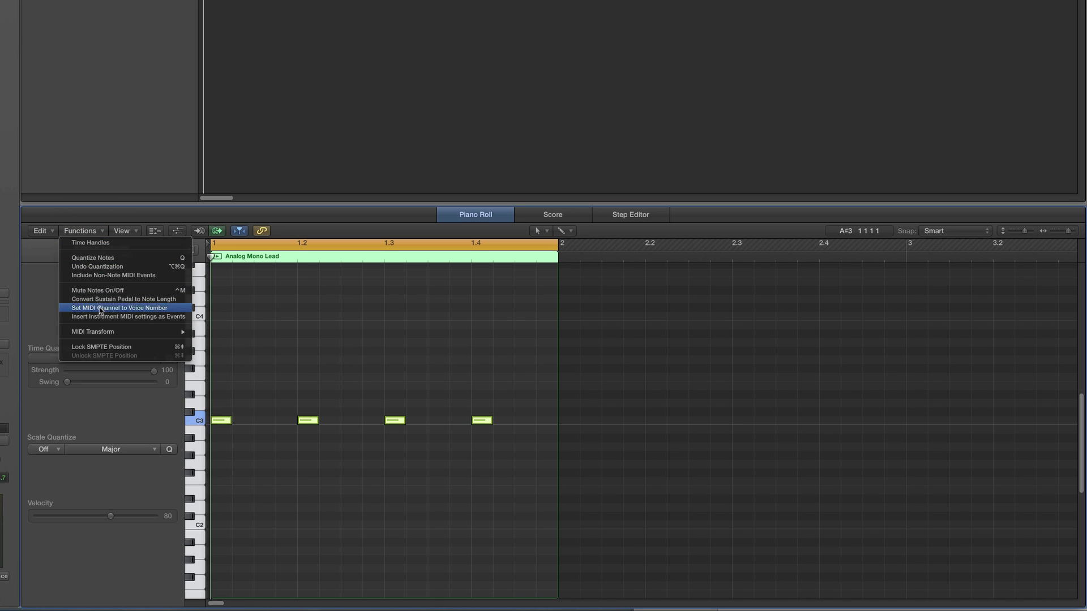
mouse_move(98, 330)
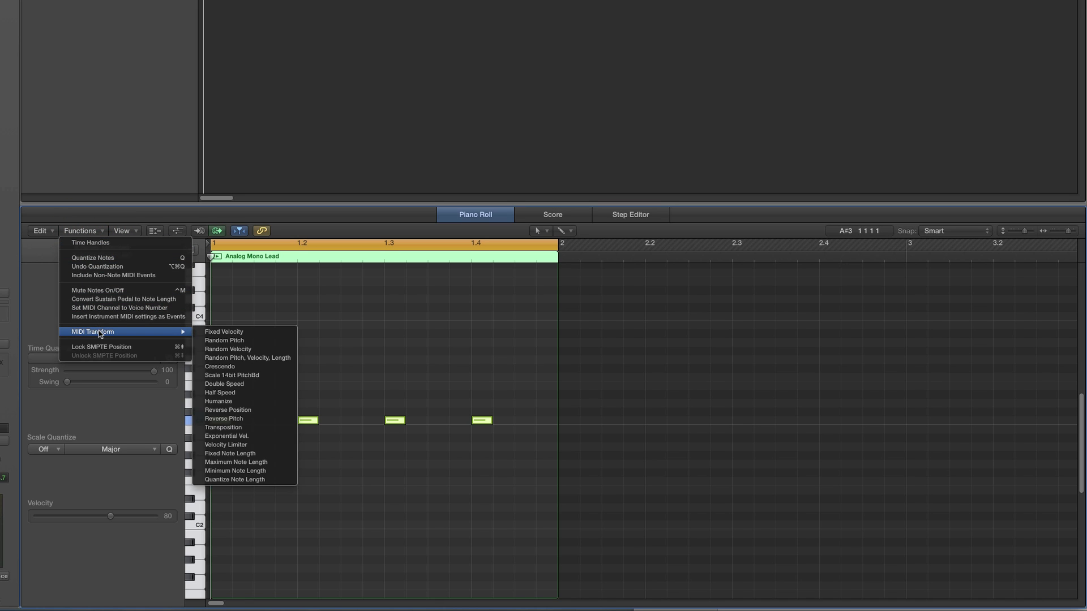
left_click(243, 385)
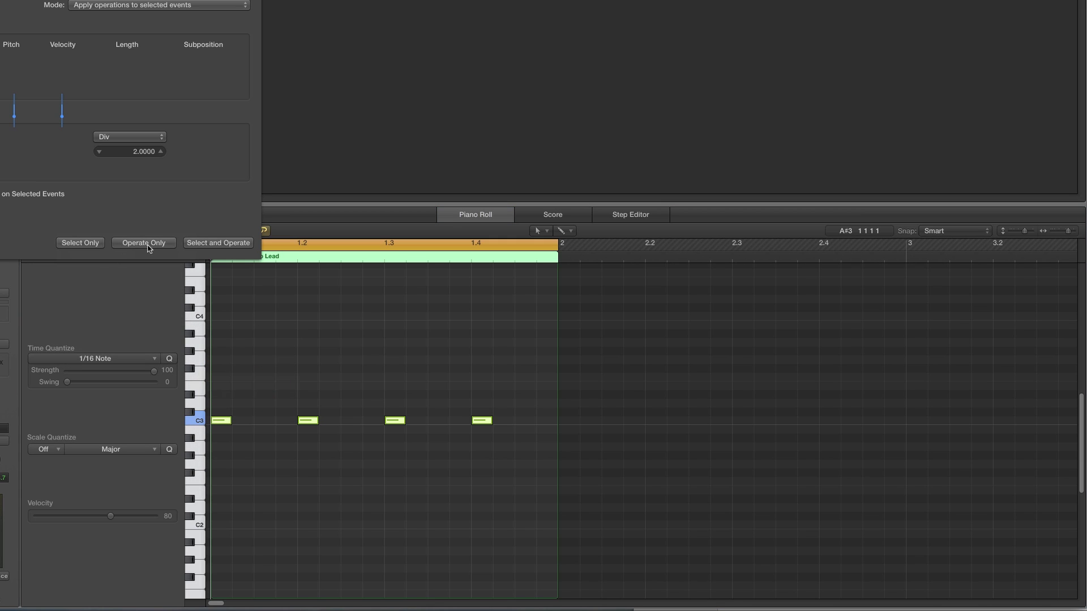
left_click(143, 243)
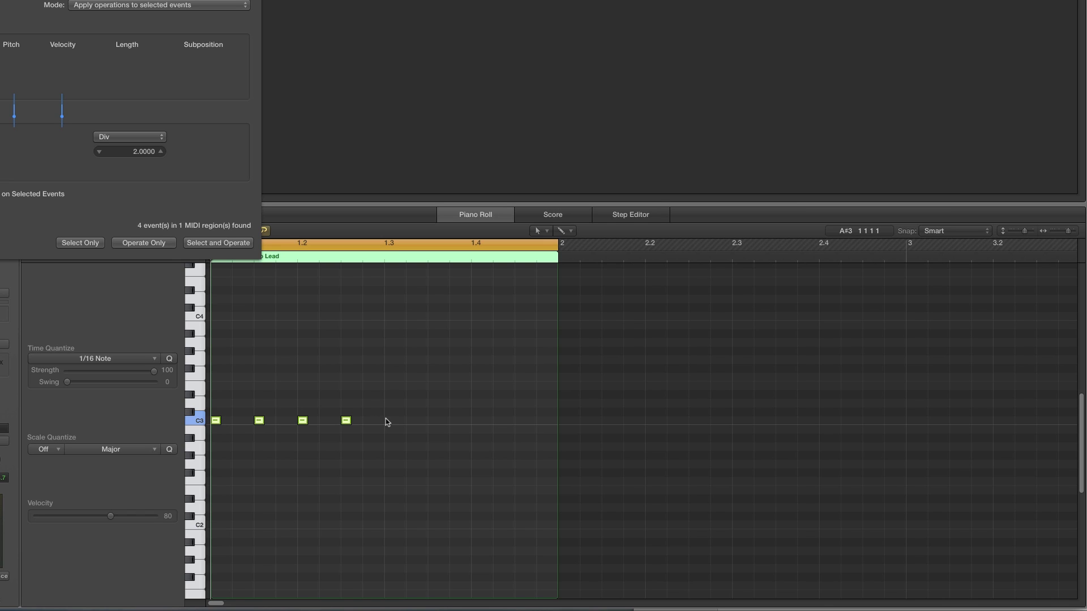
key("super+z")
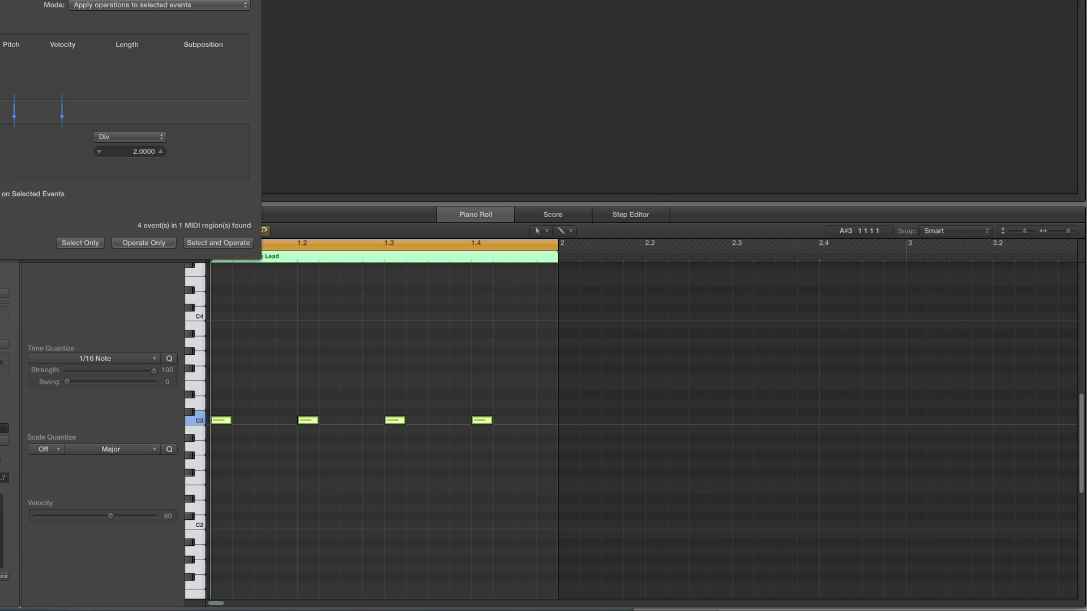
key("super+w")
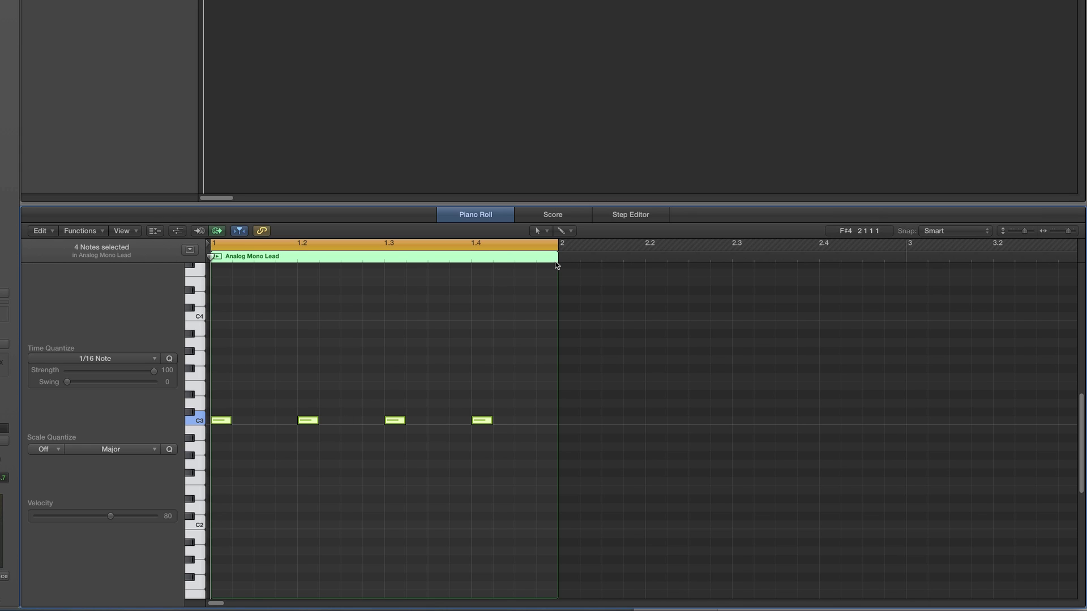
Step: Extend the region to bar 3, and try the Half Speed MIDI Transform on the four C3 notes, undoing it
left_click_drag(558, 262, 908, 310)
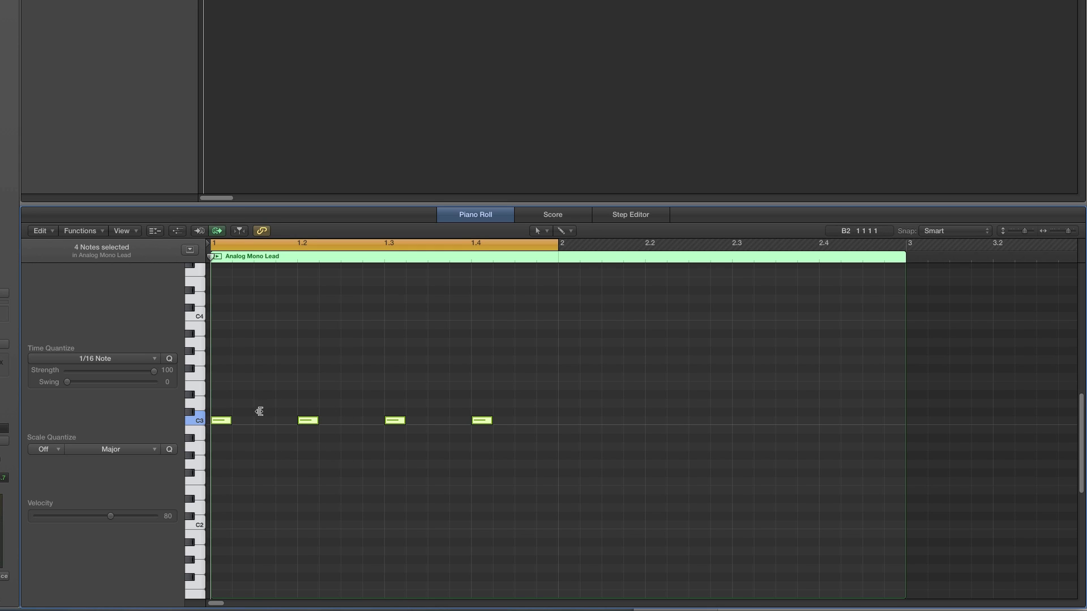
left_click(89, 232)
mouse_move(106, 332)
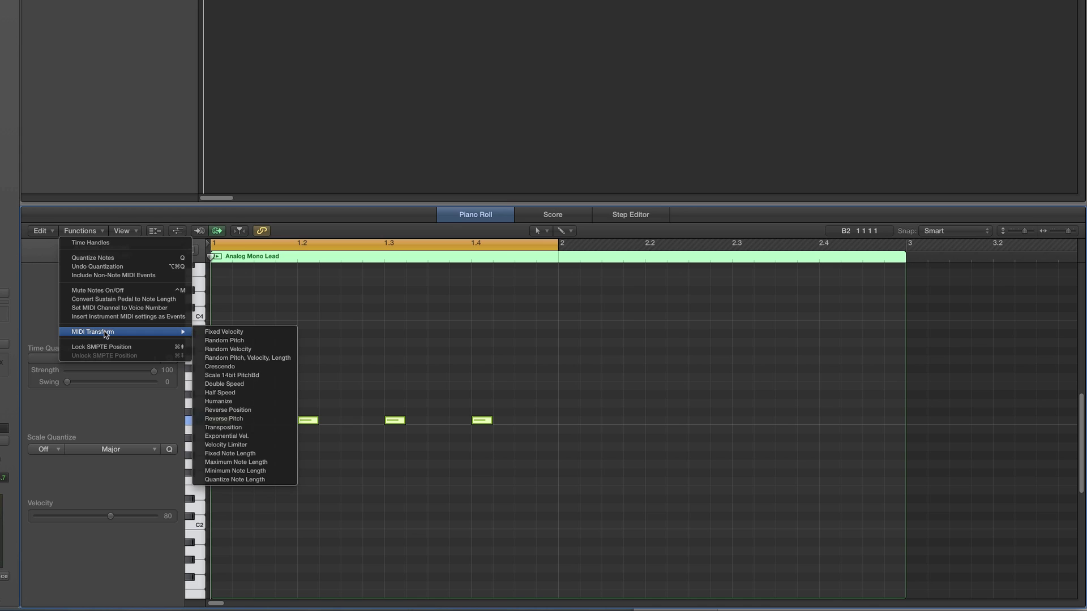
left_click(230, 394)
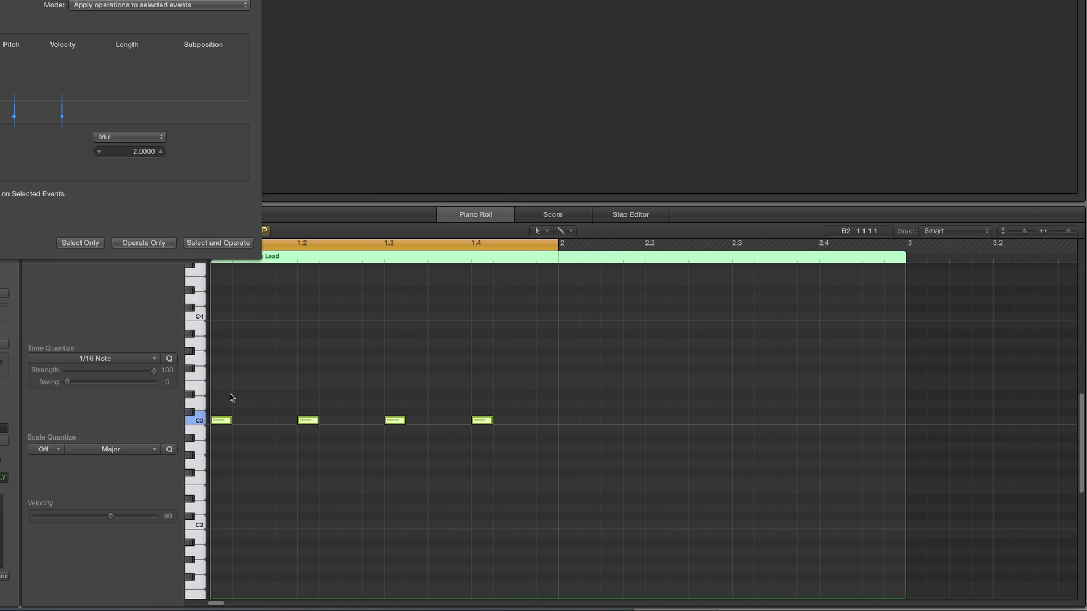
left_click(141, 245)
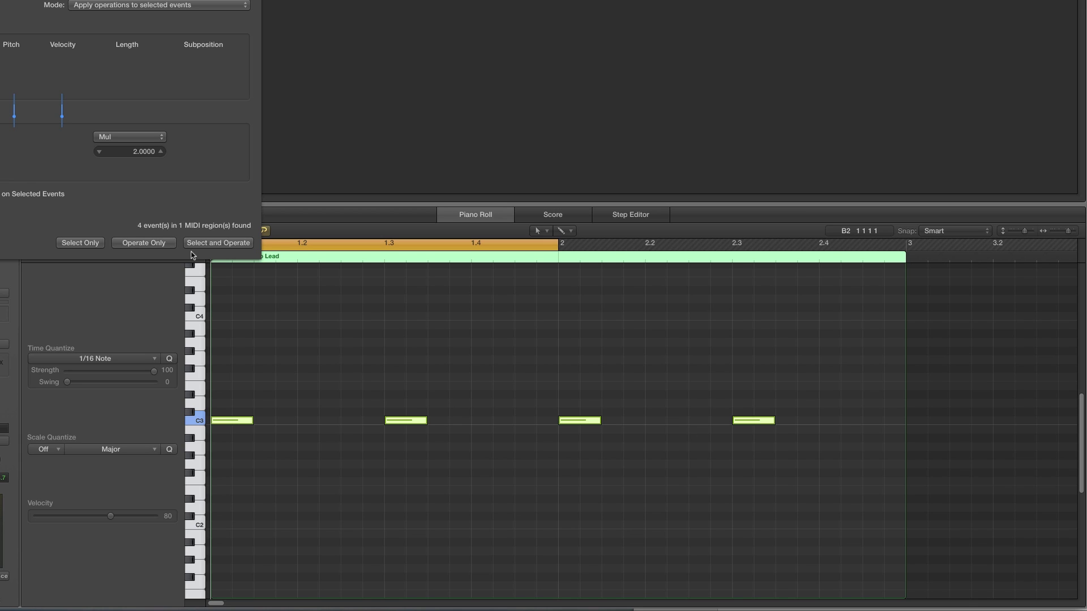
key("Return")
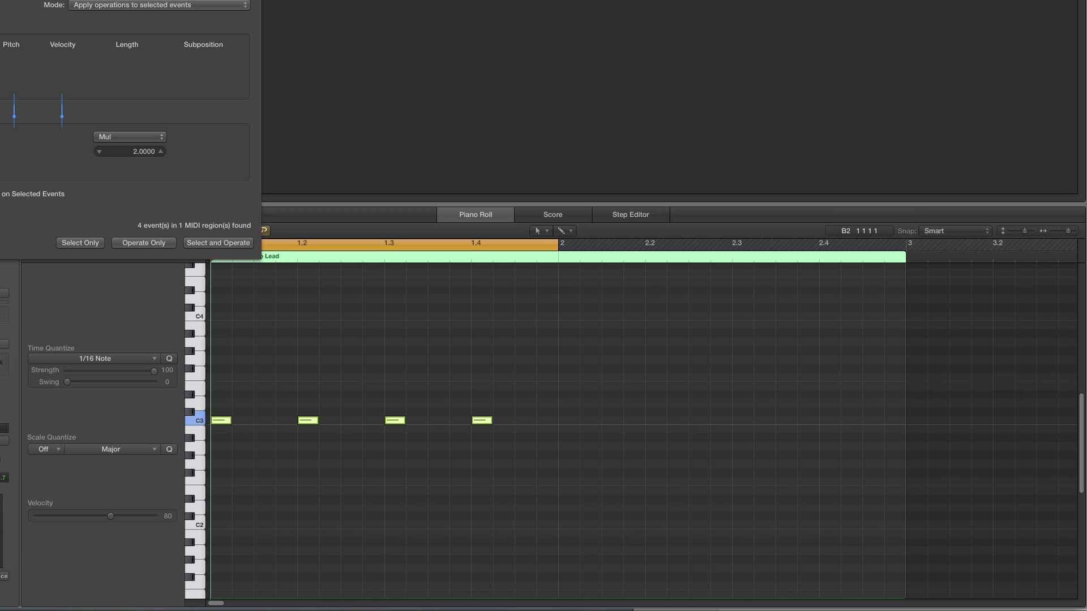
key("super+w")
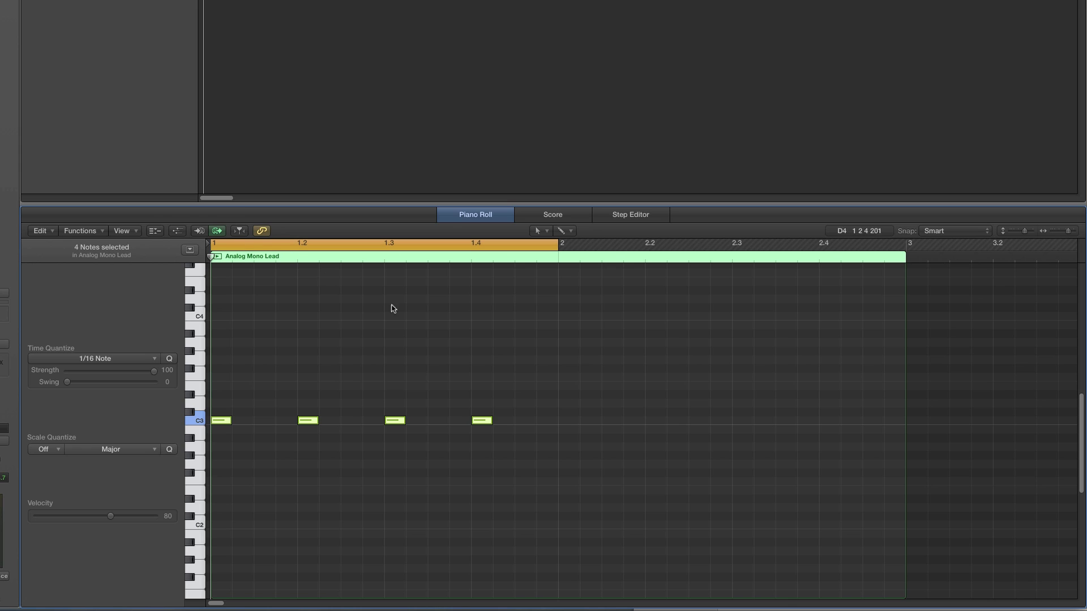
Step: Turn on Time Handles and enclose the four C3 notes in a time range from bar 1 to bar 2
left_click(427, 346)
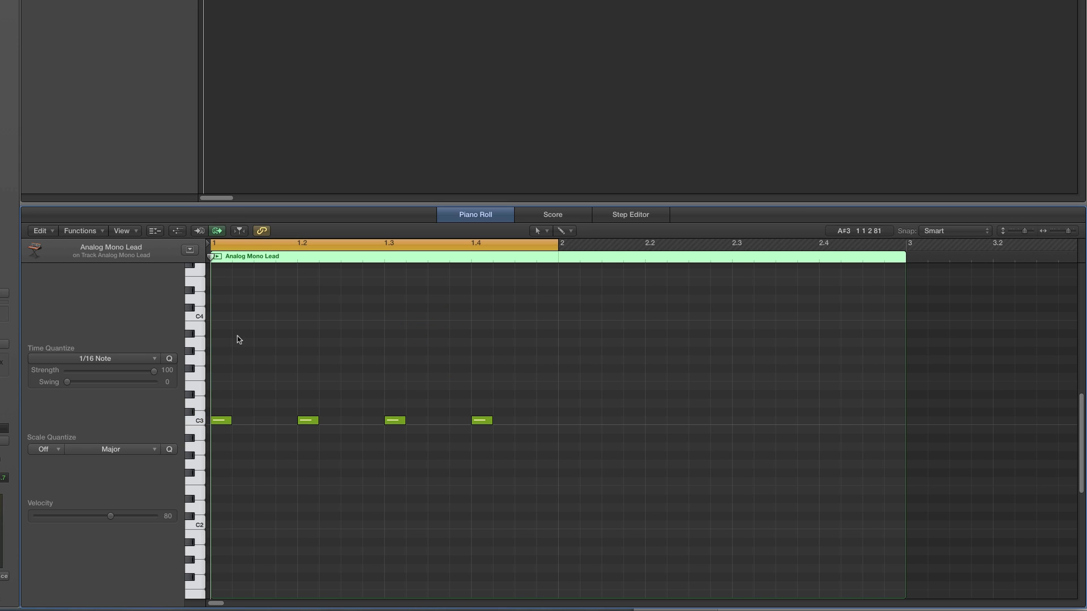
left_click(91, 233)
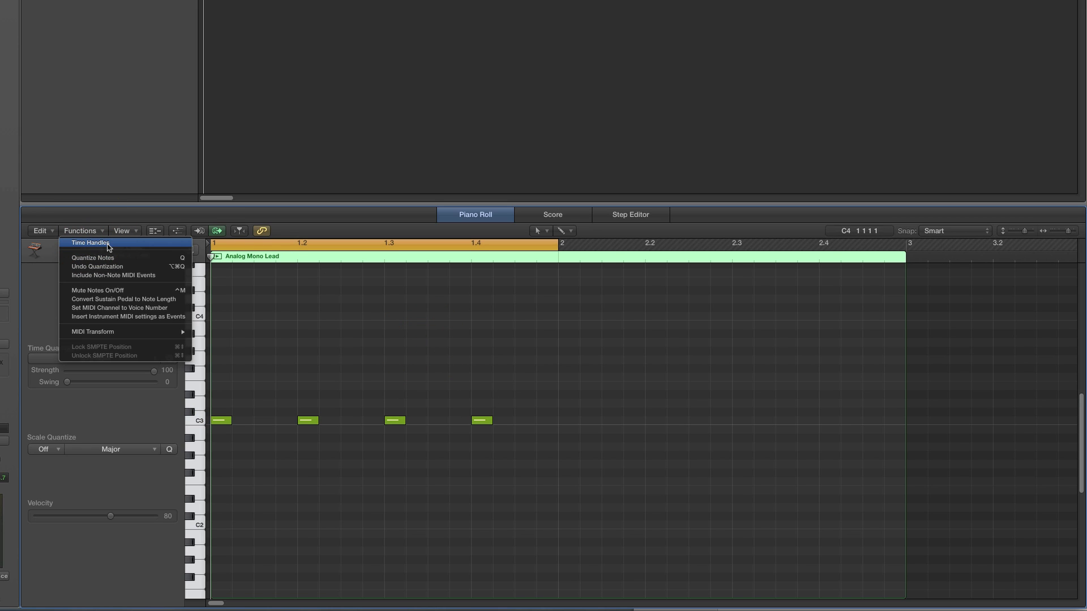
left_click(109, 248)
left_click(101, 233)
left_click(352, 233)
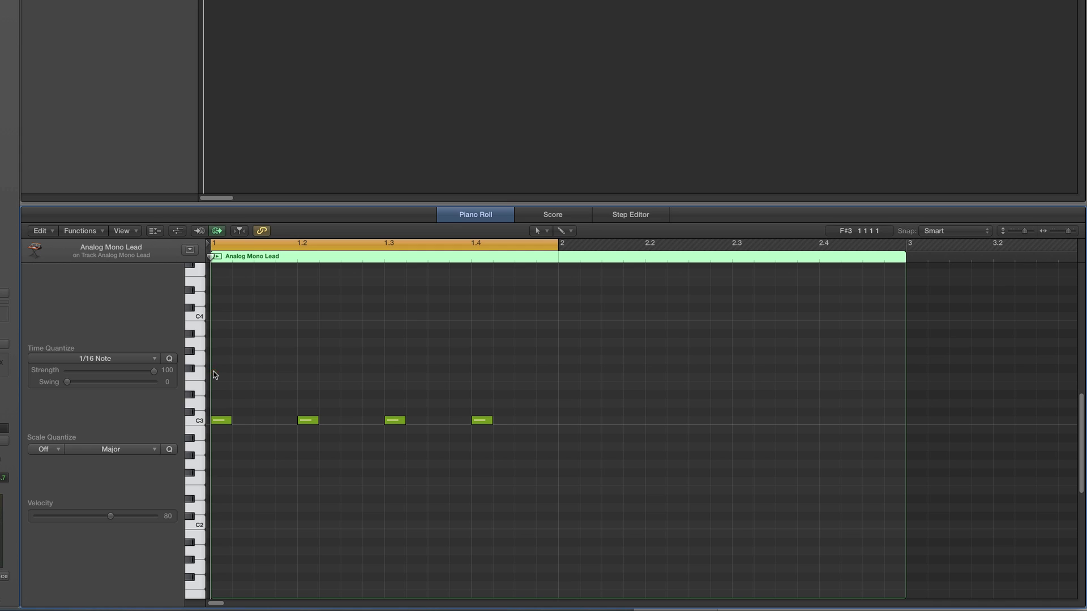
mouse_move(214, 373)
left_mouse_down()
mouse_move(230, 434)
mouse_move(349, 453)
mouse_move(558, 459)
left_mouse_up()
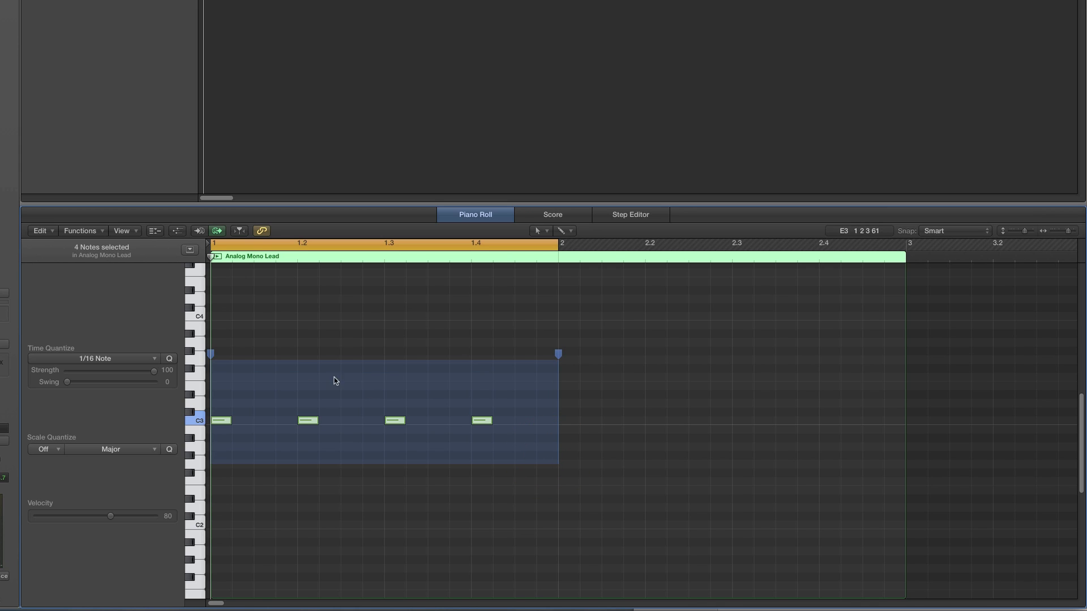
Step: Stretch the notes with the end time handle to bar 3 and back, and compress them to 1.3 and back to bar 2
left_click(212, 355)
mouse_move(558, 355)
left_mouse_down()
mouse_move(732, 355)
mouse_move(902, 377)
left_mouse_up()
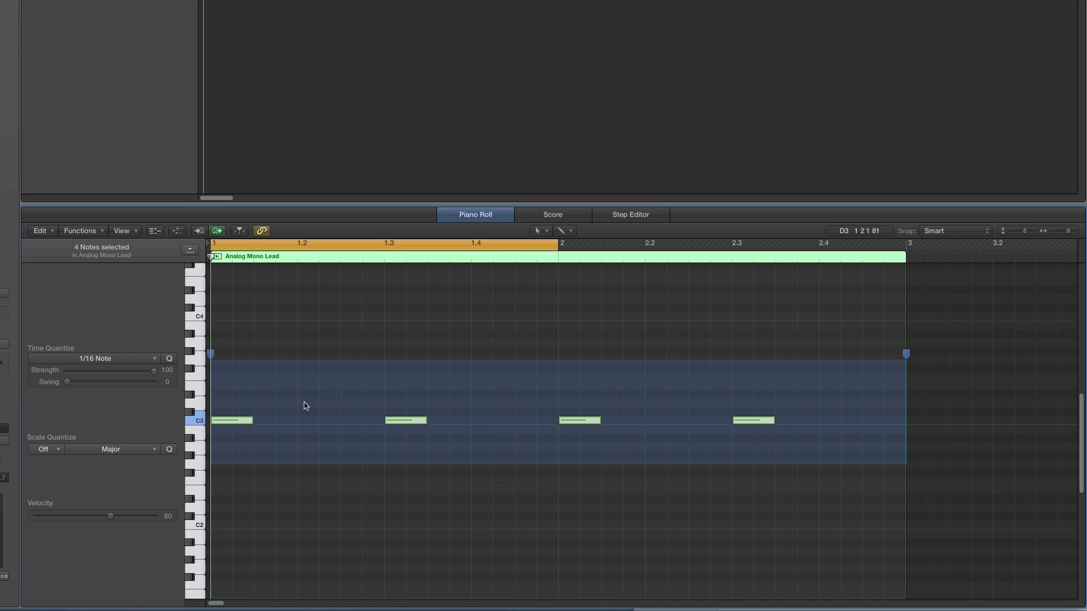
left_click_drag(905, 354, 558, 354)
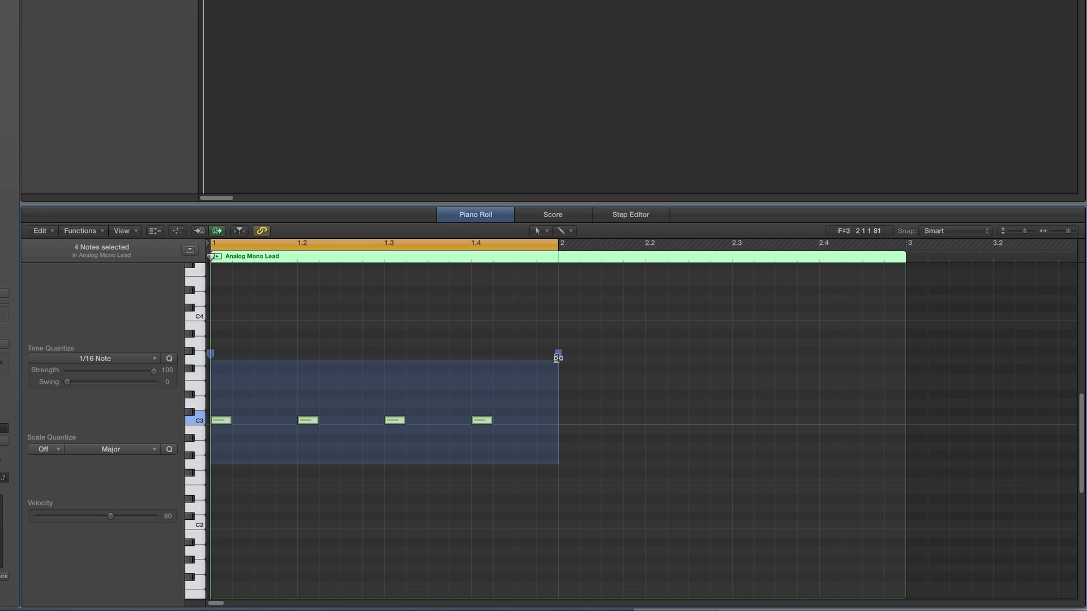
left_click_drag(557, 358, 384, 360)
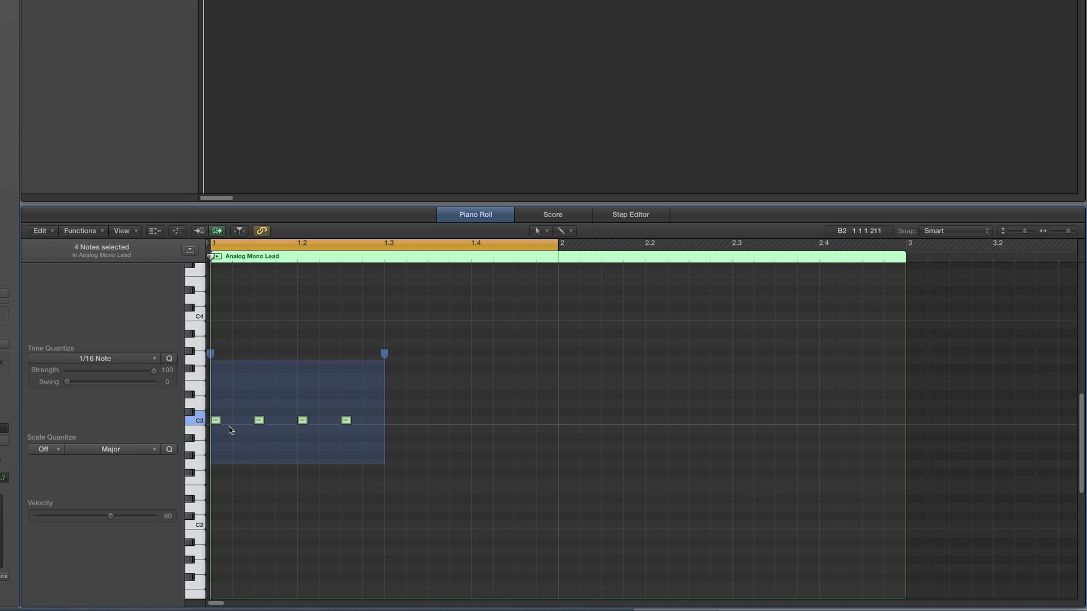
left_click_drag(385, 366, 561, 406)
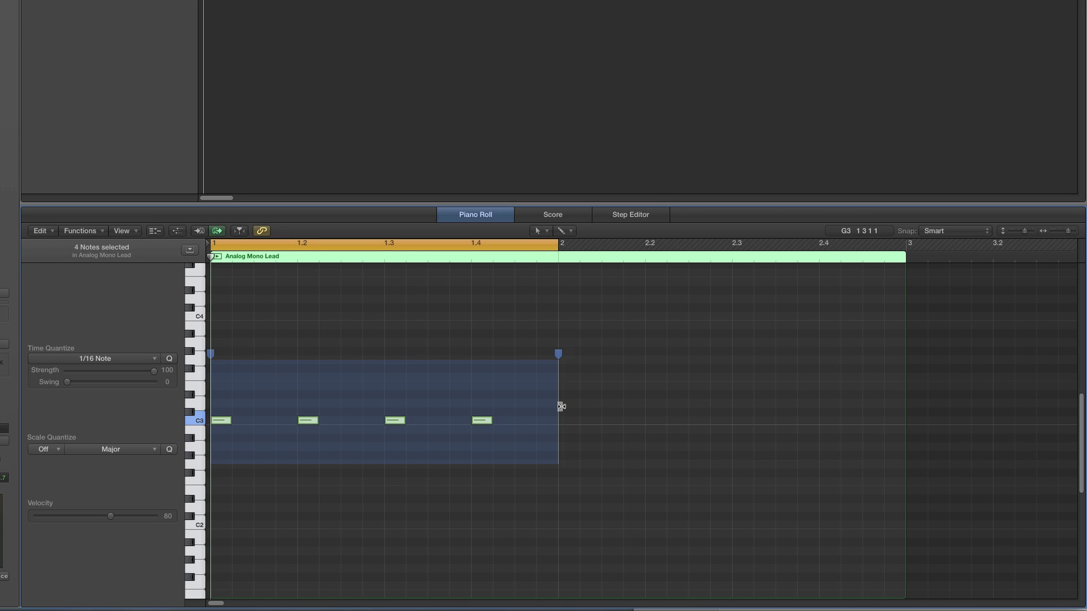
left_click_drag(560, 406, 560, 406)
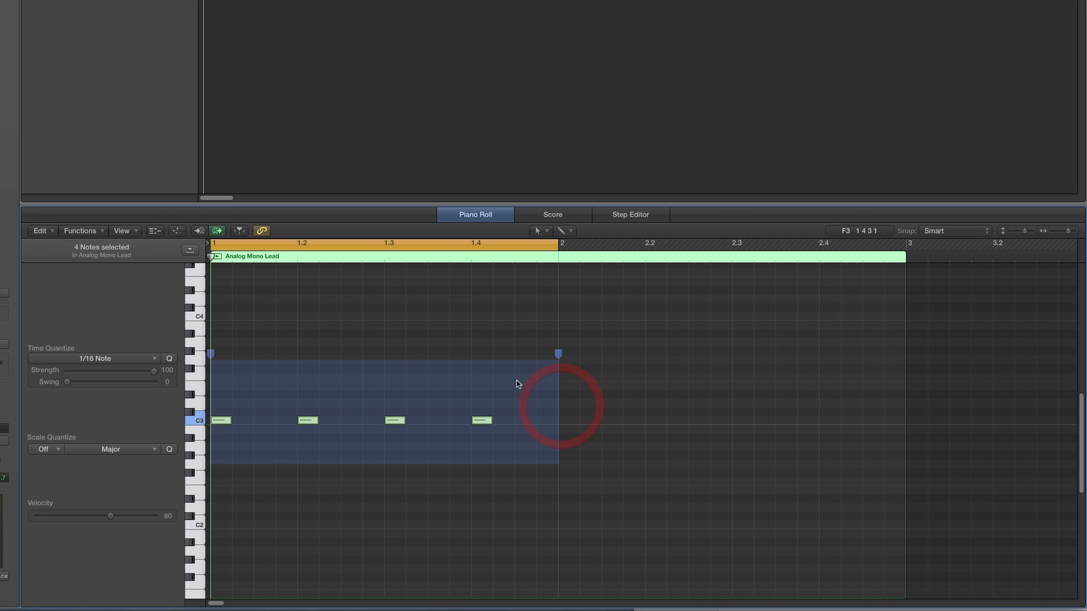
Step: Clear the time range, turn off Time Handles, and check normal selection by marquee-selecting and deselecting the four notes
left_click(462, 352)
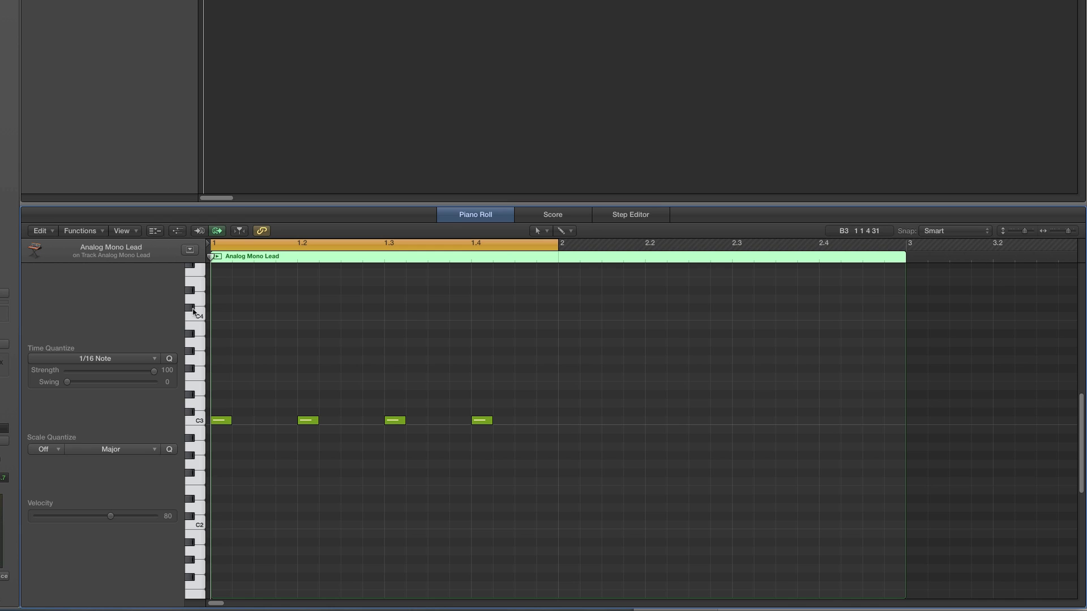
left_click(105, 236)
left_click(102, 245)
left_click_drag(221, 361, 496, 465)
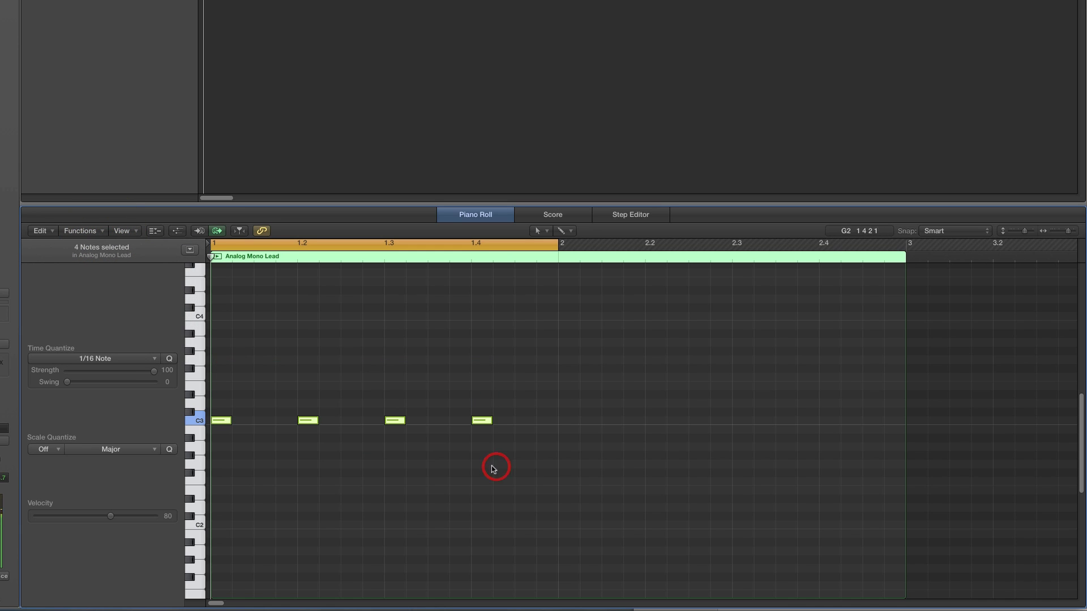
left_click(394, 388)
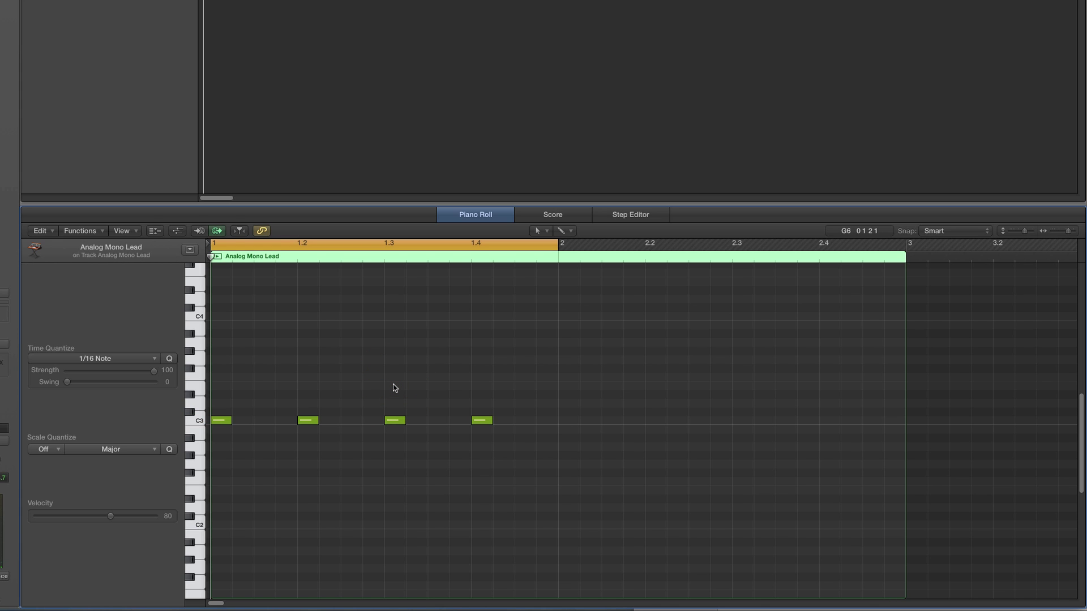